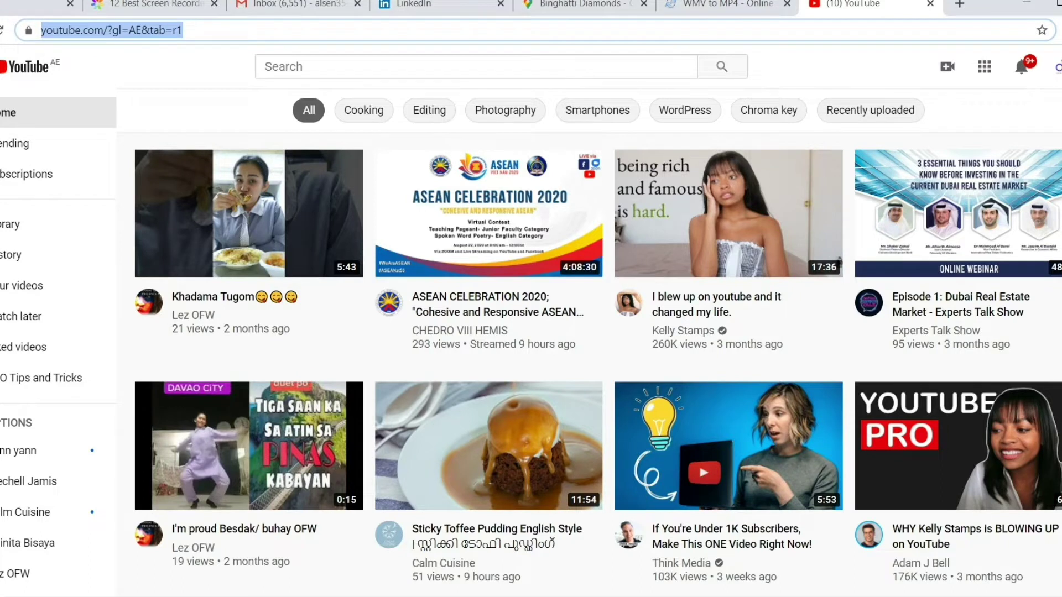
Step: Open the Digital Marketing World channel and view its About information
left_click(1058, 66)
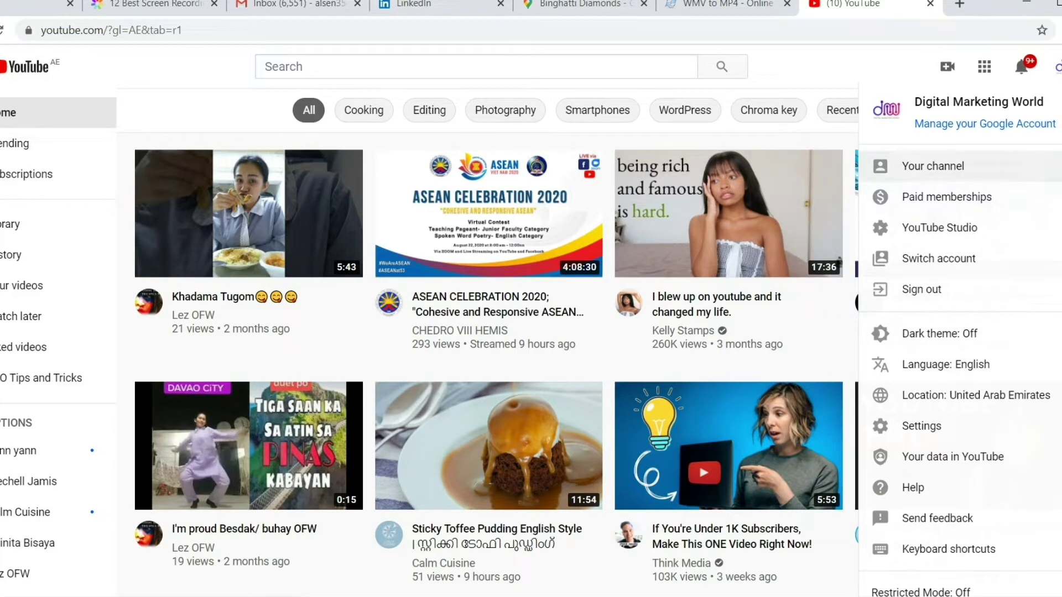
left_click(933, 166)
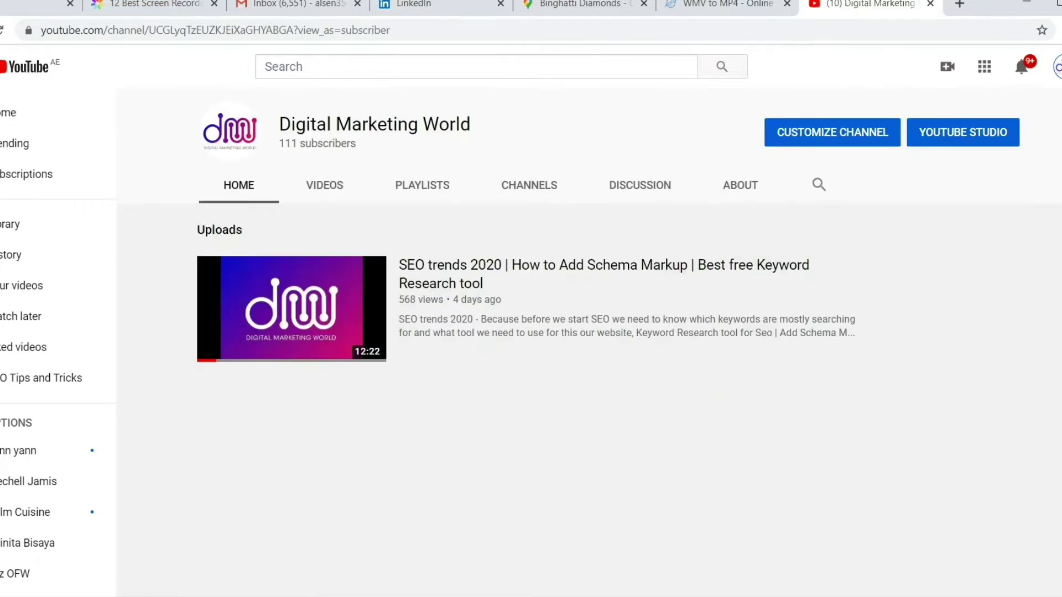
left_click(740, 185)
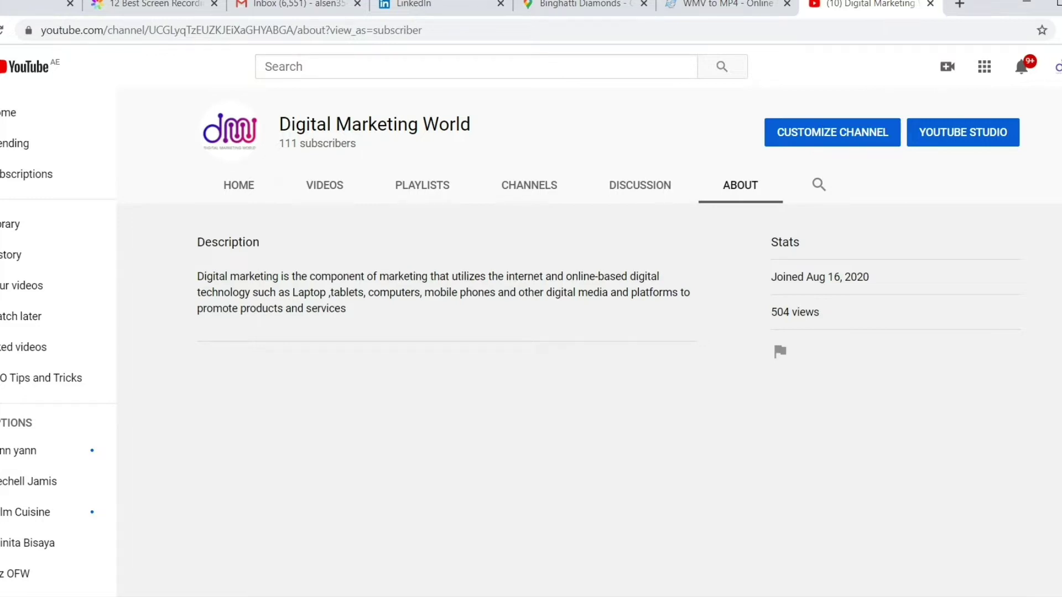
Step: Go through the YouTube settings to the channel's Google About me profile and dismiss its name editor without changes
scroll(56, 343, "down", 5)
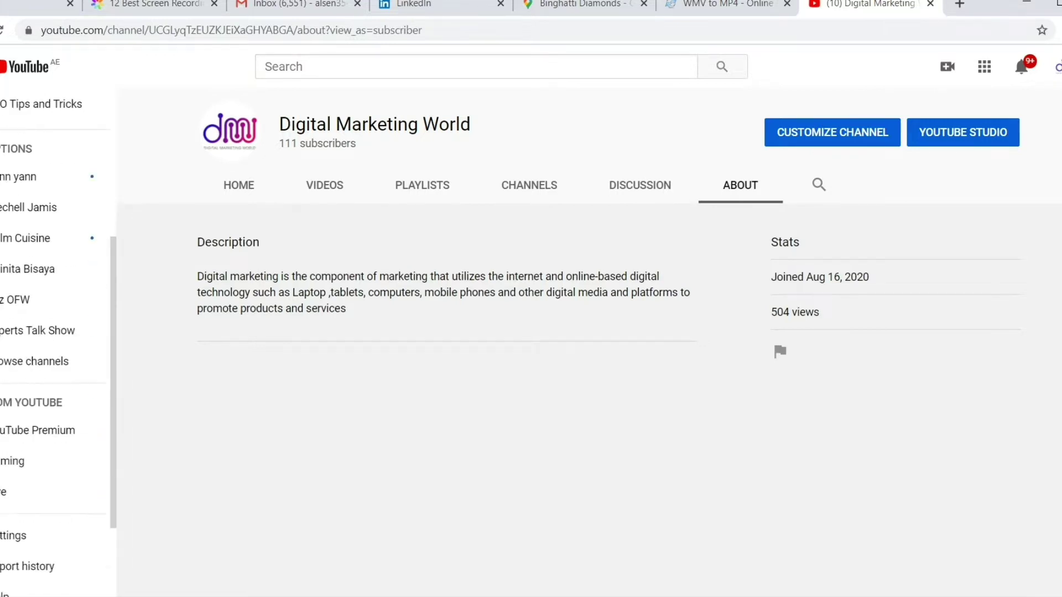
scroll(56, 343, "down", 3)
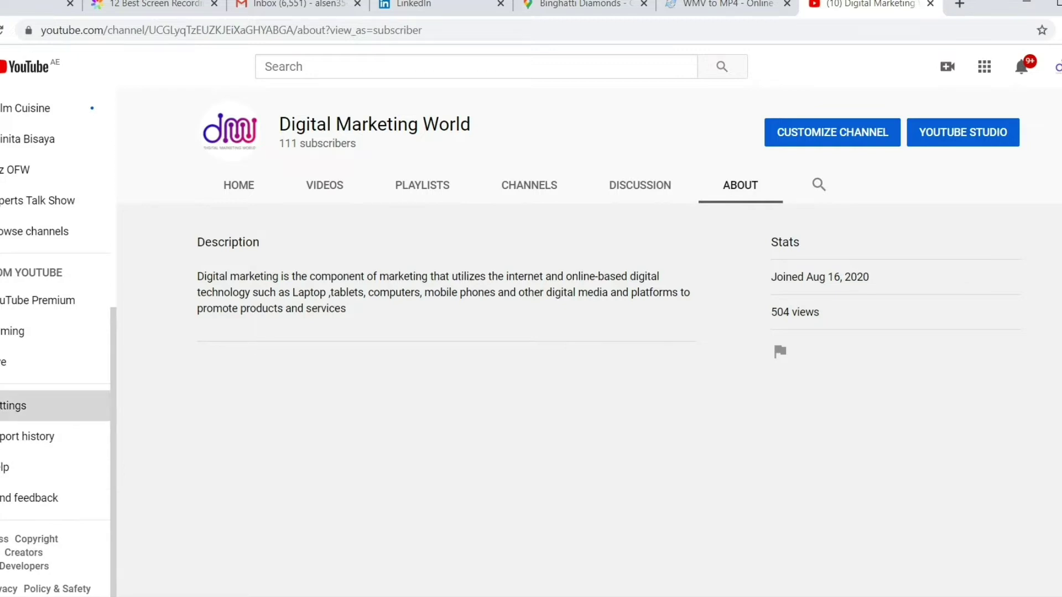
left_click(22, 405)
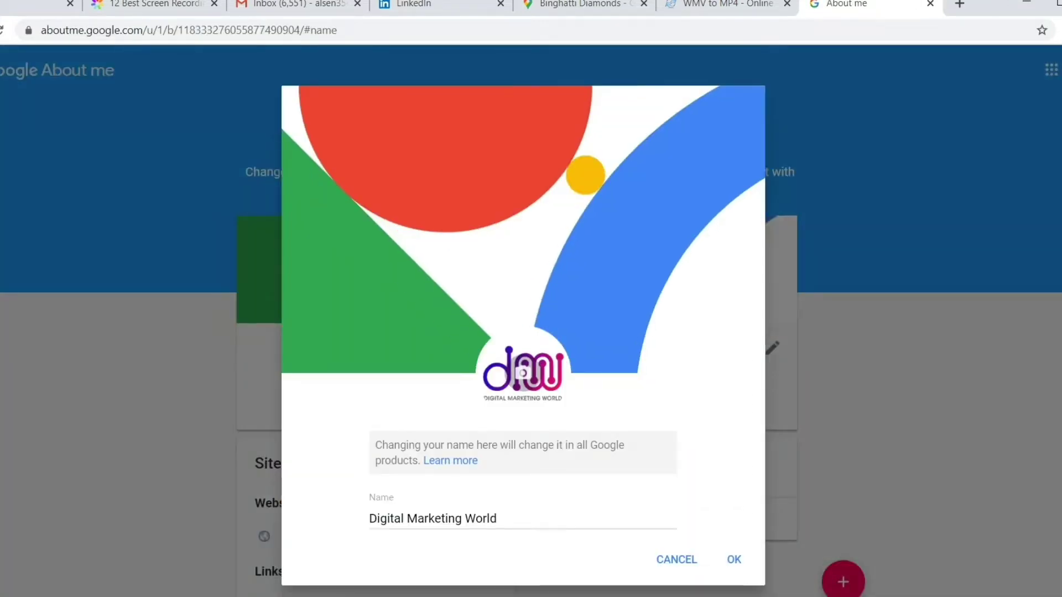
triple_click(433, 519)
left_click(676, 559)
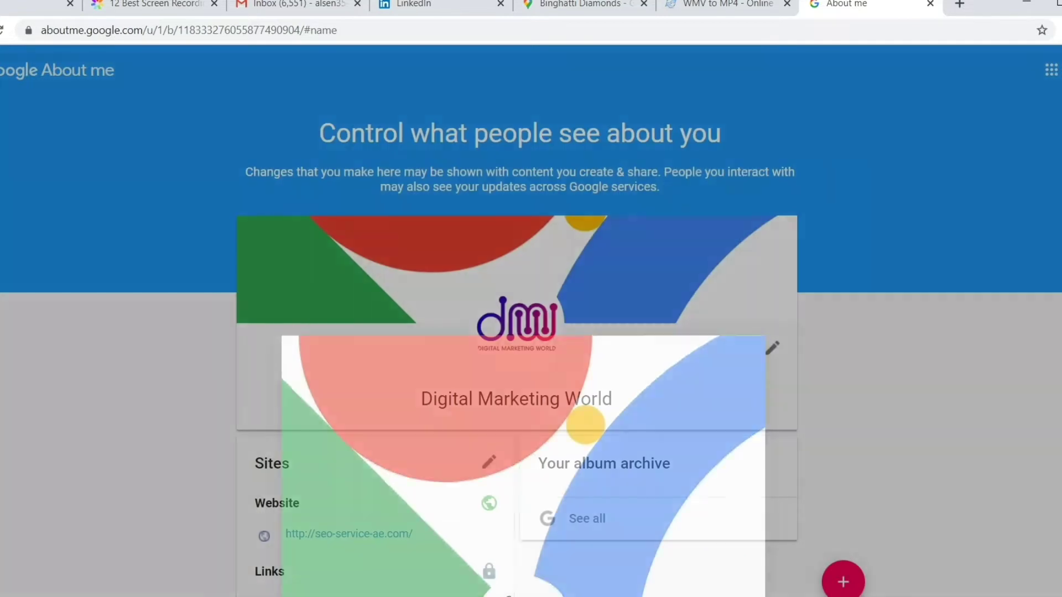
scroll(531, 342, "down", 4)
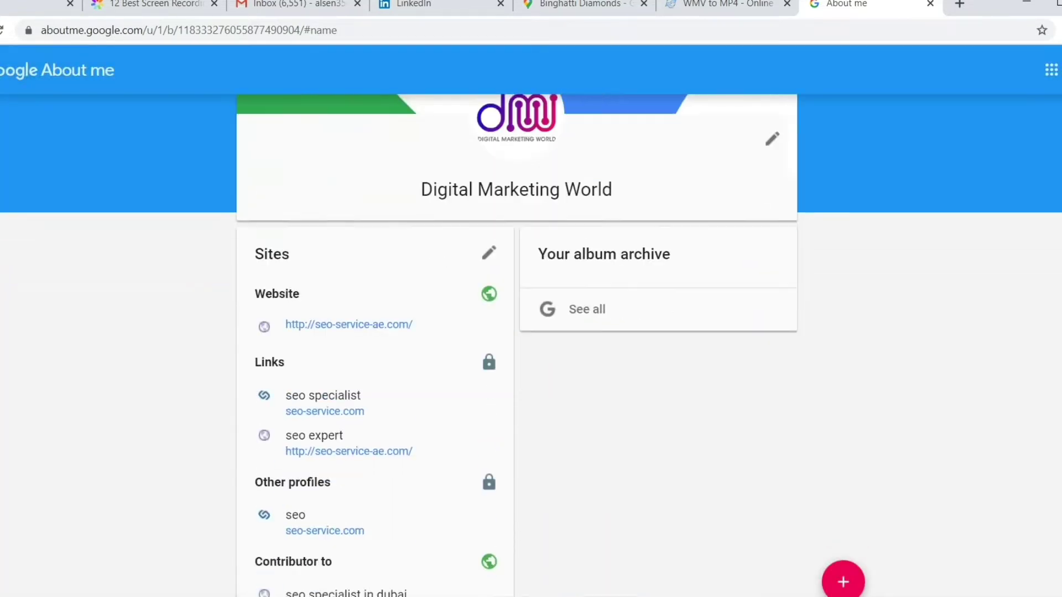
left_click(843, 581)
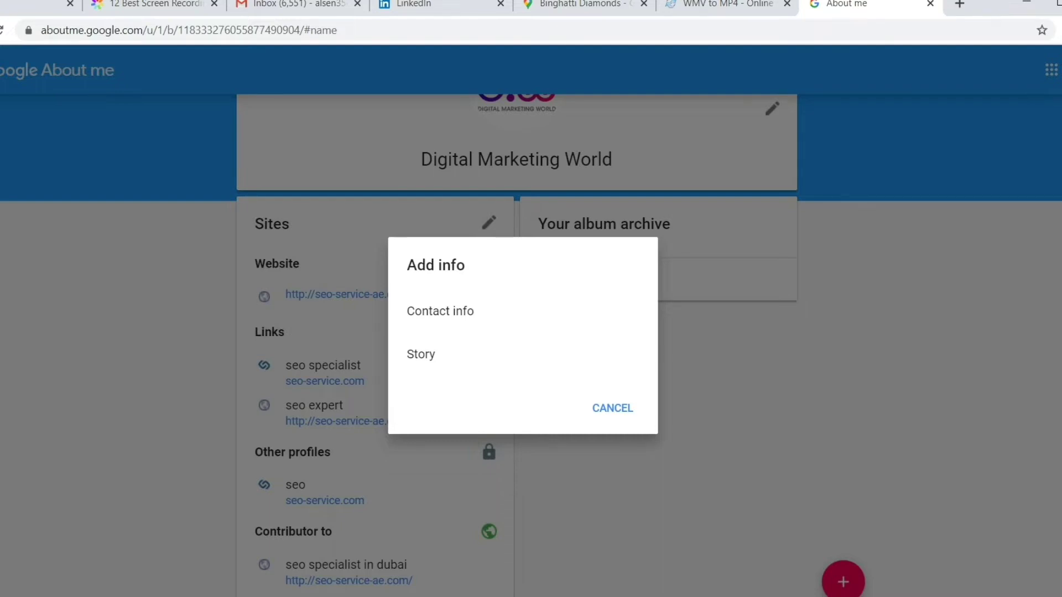
left_click(420, 354)
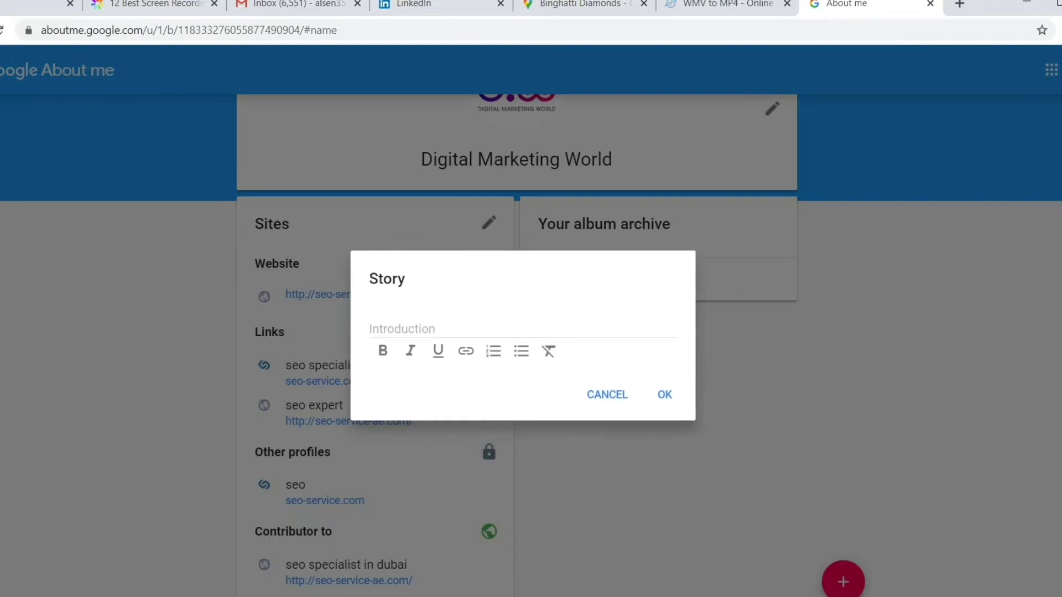
left_click(435, 329)
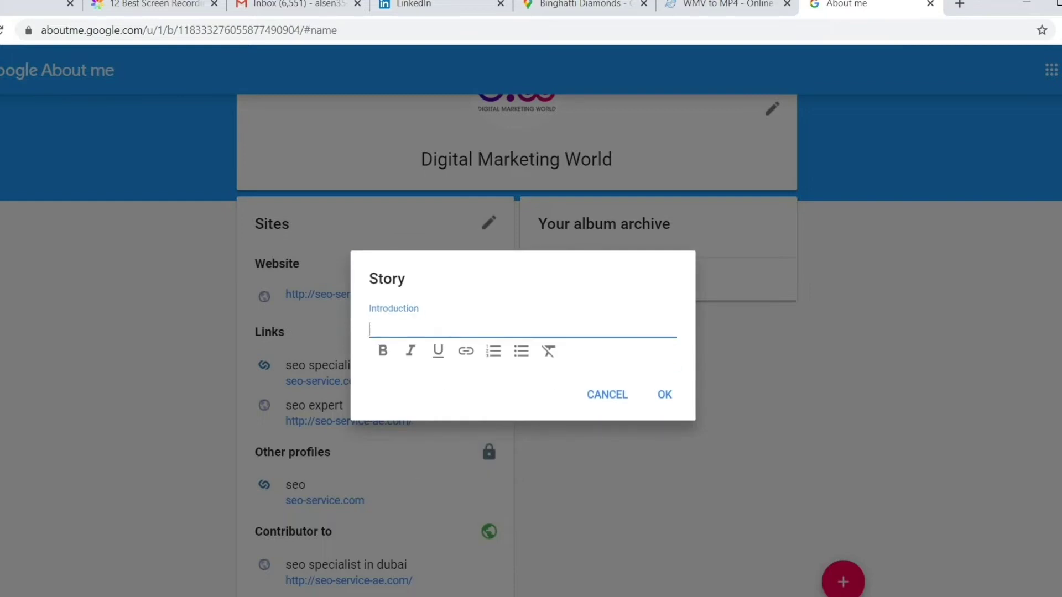
left_click(673, 595)
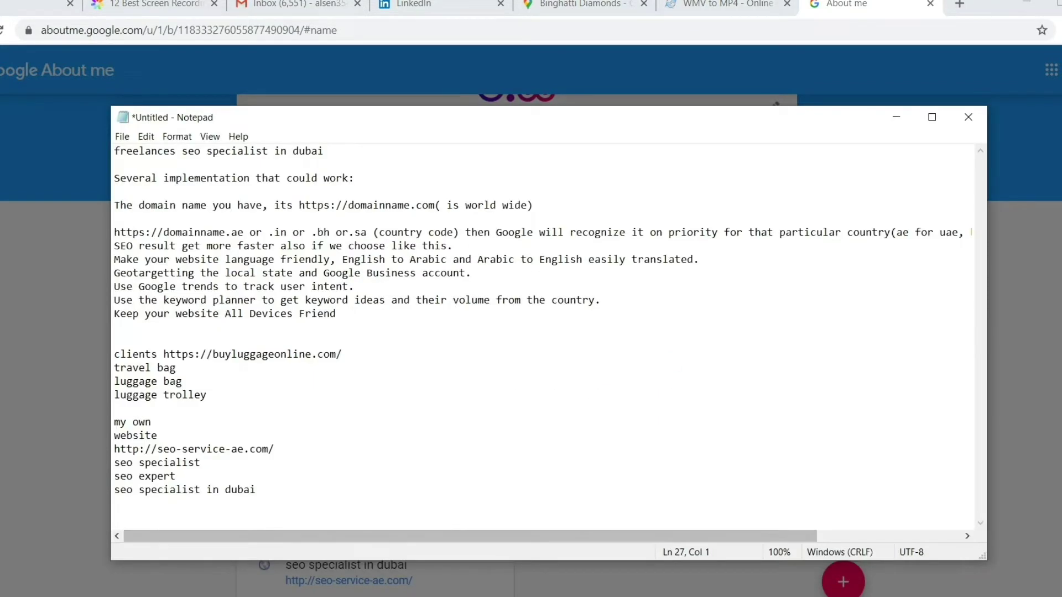
left_click_drag(210, 462, 201, 463)
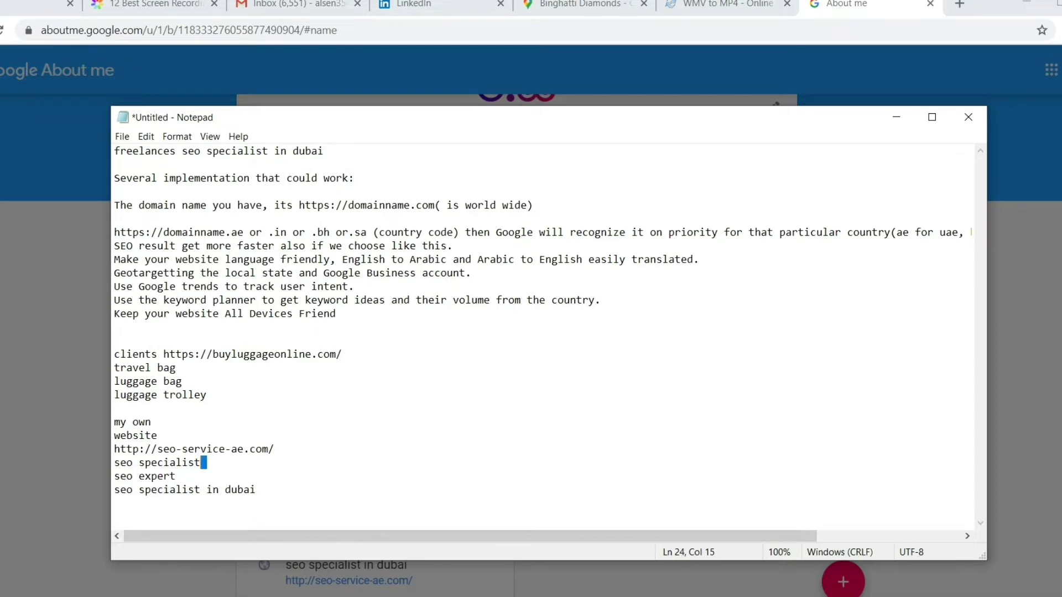
left_click_drag(275, 450, 114, 449)
key("ctrl+c")
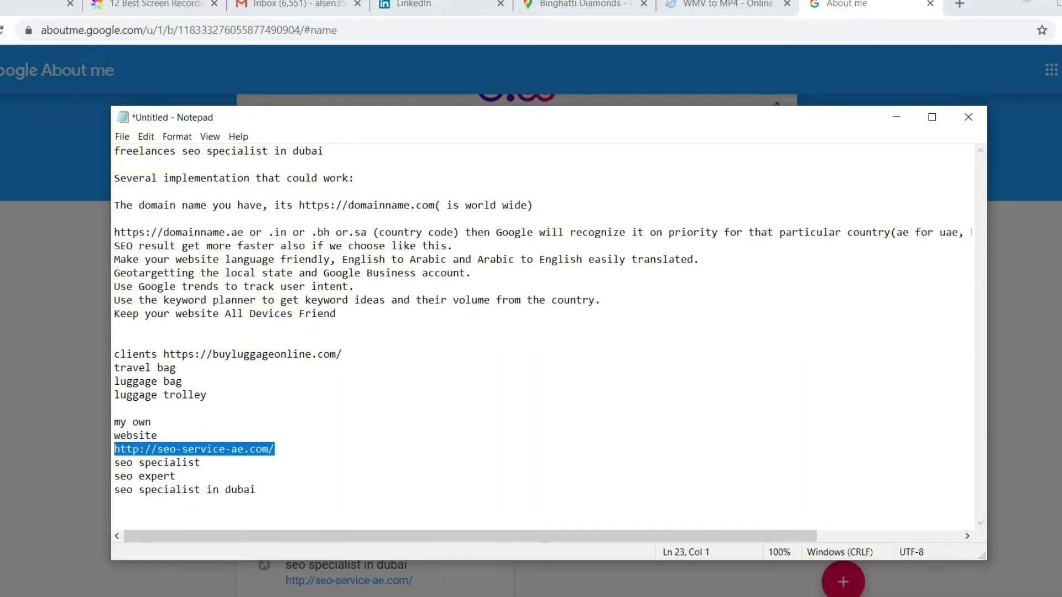
left_click(83, 449)
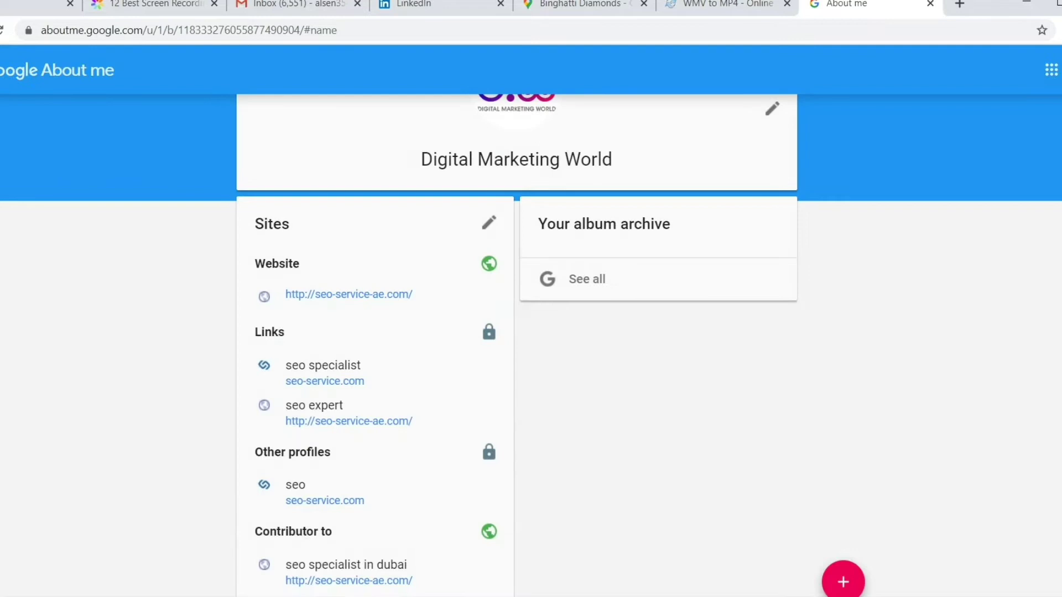
Step: Add a Story to the profile with the introduction "seo specialist in dubai"
left_click(843, 581)
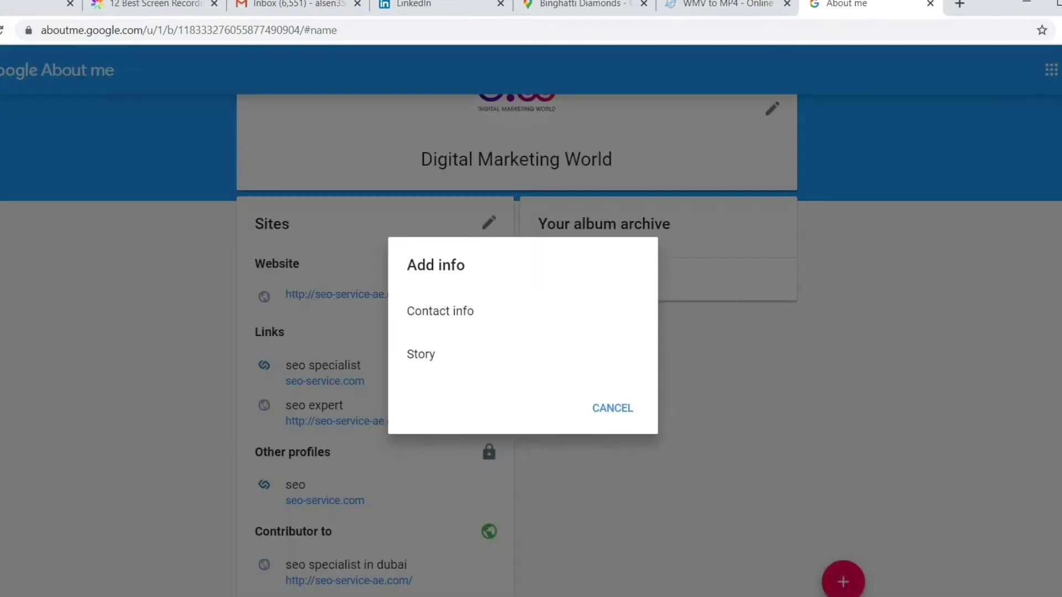
left_click(420, 354)
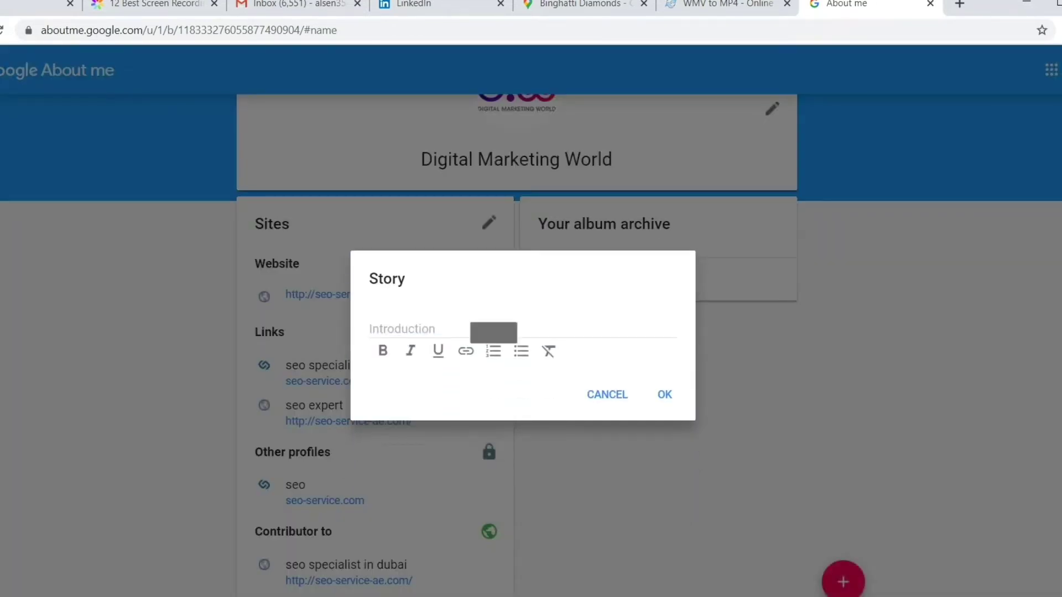
type("seo")
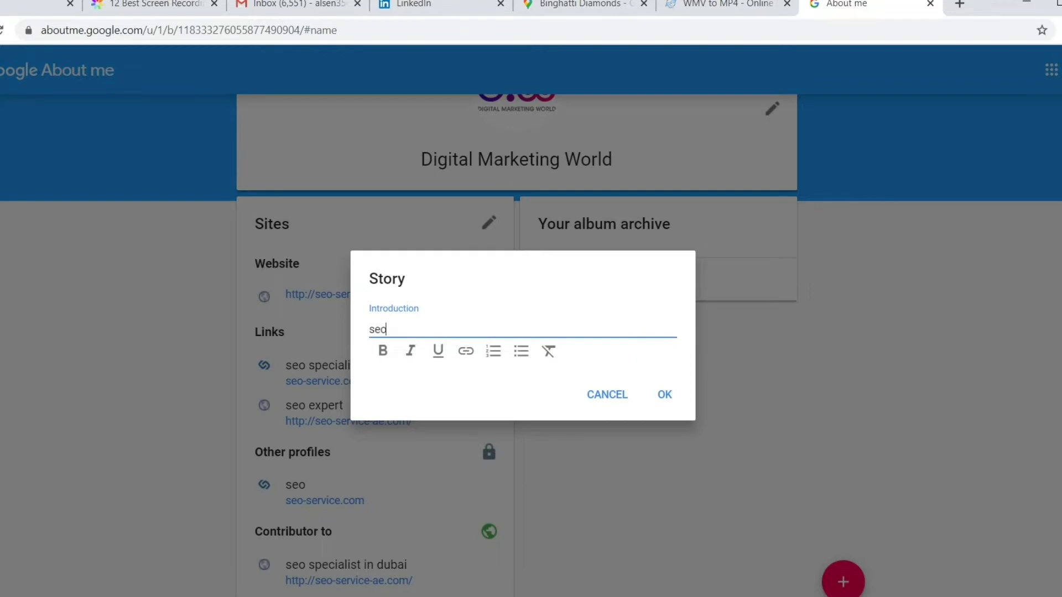
type(" specialist")
key("shift+Left")
key("shift+Left")
key("shift+Left")
key("shift+Left")
key("shift+Left")
key("shift+Left")
key("shift+Left")
key("Right")
type("in dubai")
key("shift+Left")
key("shift+Left")
key("shift+Left")
key("shift+Left")
key("shift+Left")
key("shift+Left")
key("shift+Left")
key("shift+Left")
key("shift+Left")
key("shift+Left")
key("shift+Left")
key("shift+Left")
key("shift+Left")
key("shift+Left")
key("shift+Left")
key("shift+Left")
key("shift+Left")
key("shift+Left")
key("shift+Left")
key("shift+Left")
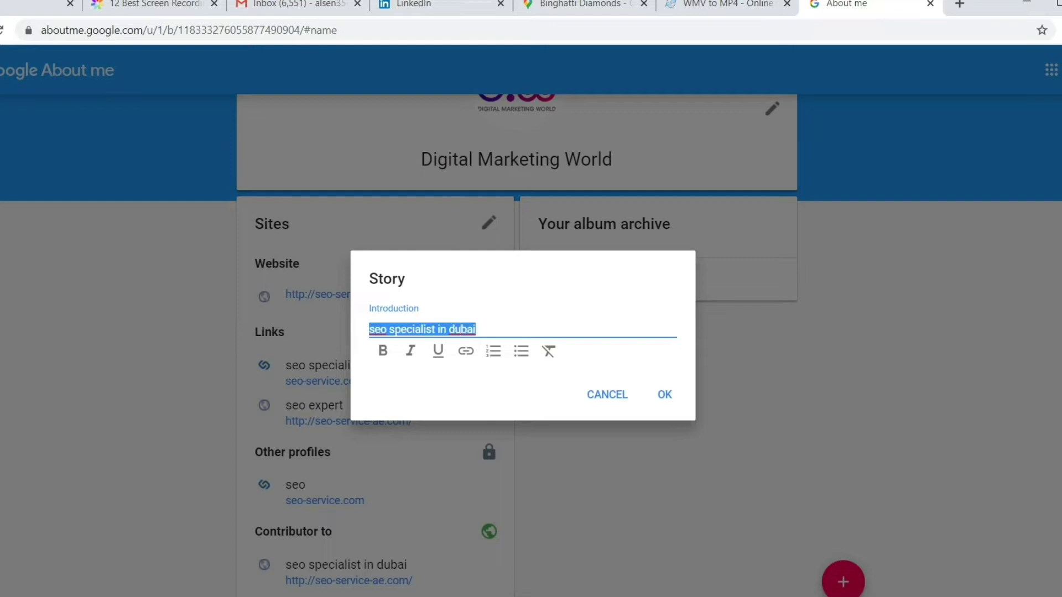
left_click(466, 351)
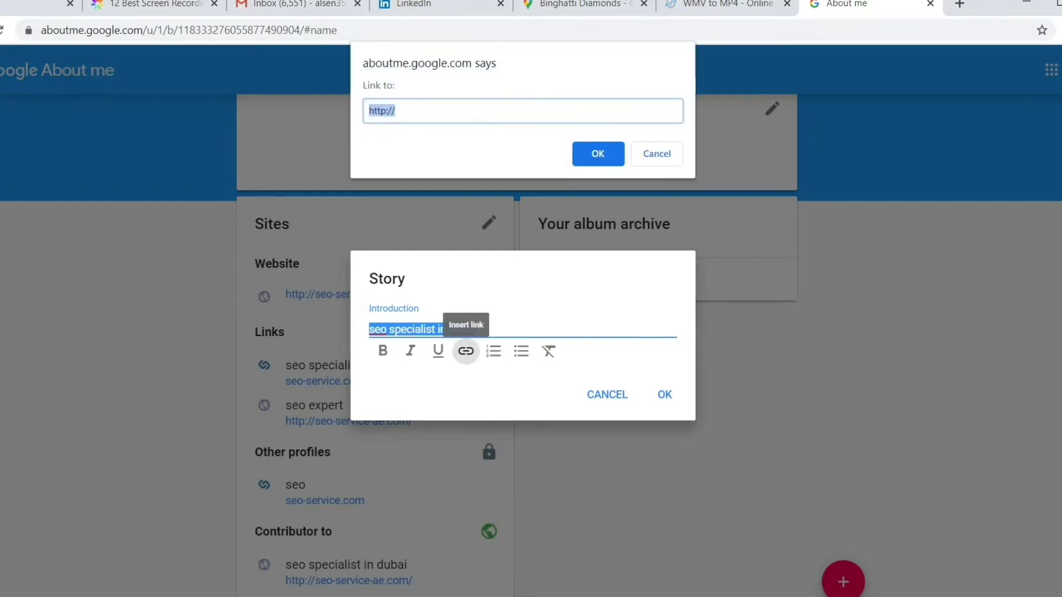
key("ctrl+v")
left_click(598, 153)
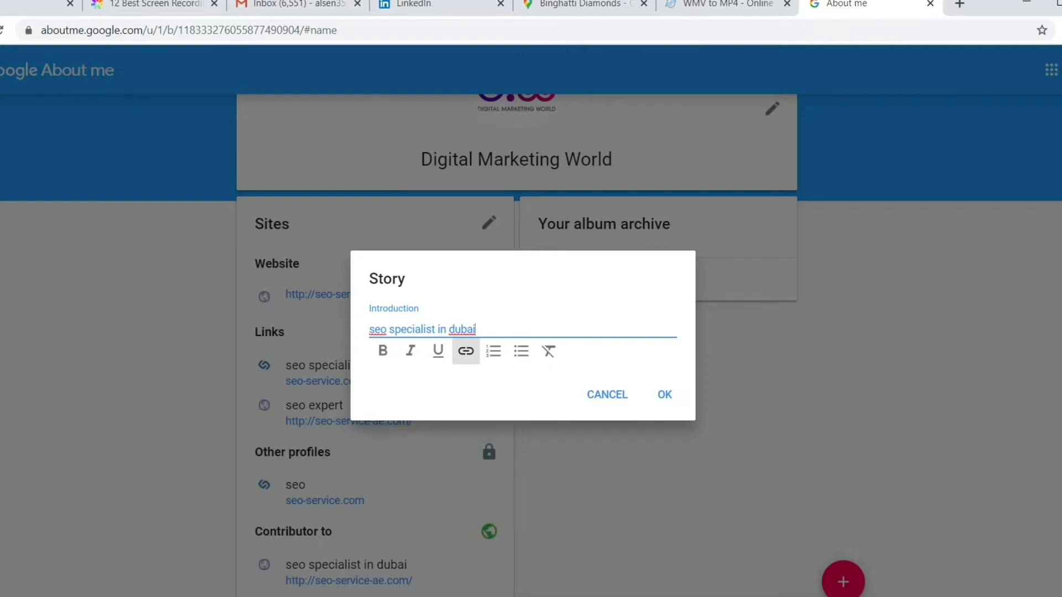
left_click(664, 394)
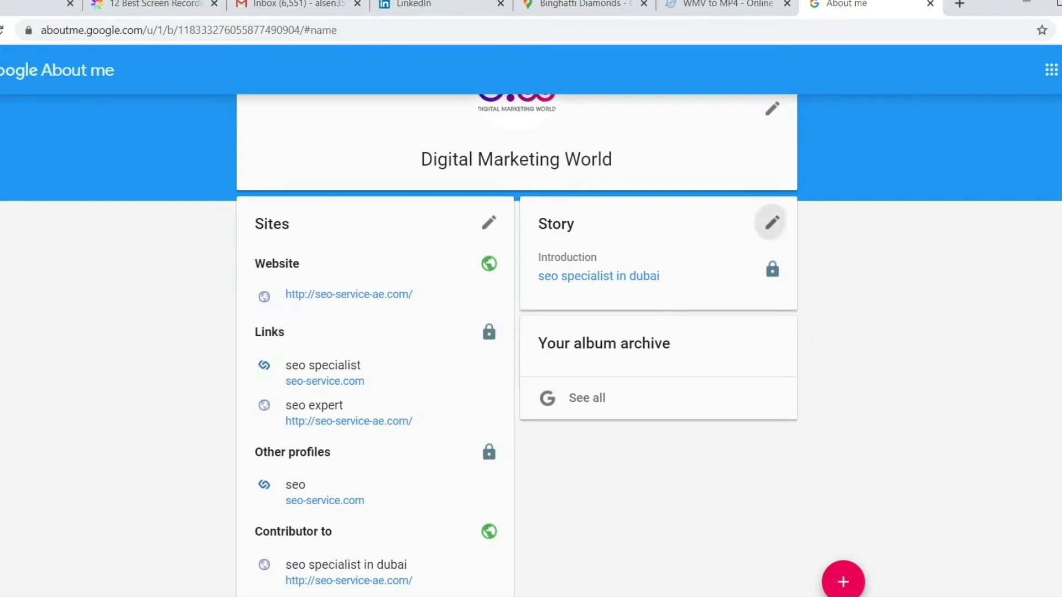
Step: Edit the Story and append ", seo expert" to the introduction
left_click(772, 223)
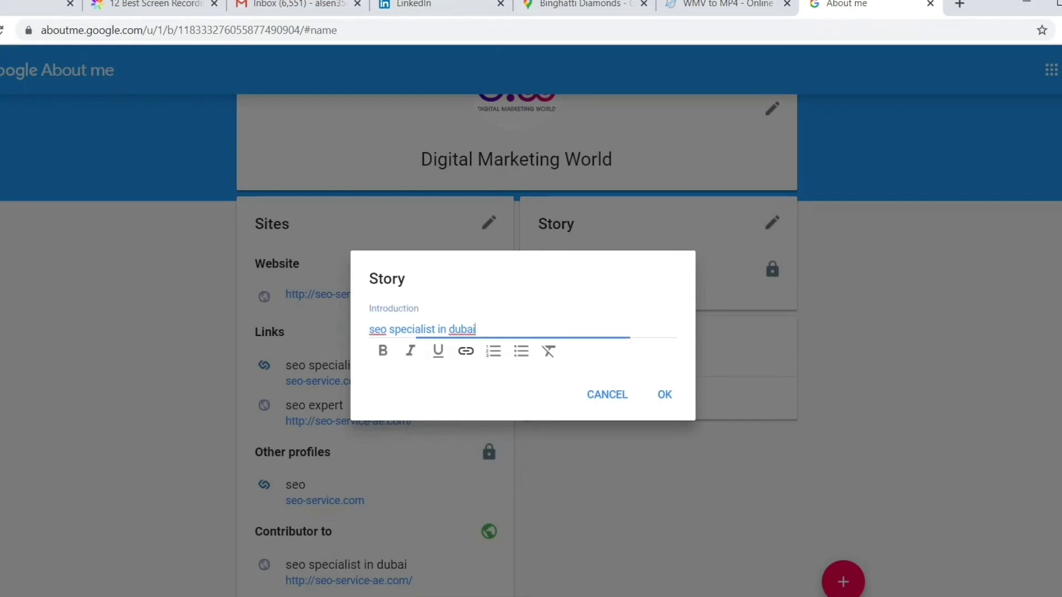
type(", ")
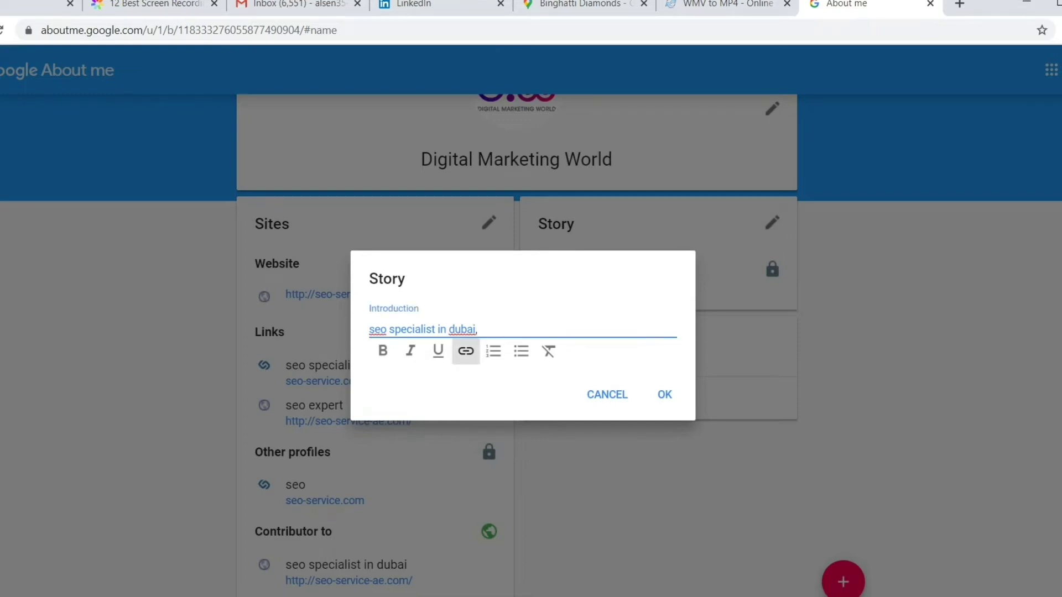
type("seo expert")
key("ctrl+shift+Left")
key("shift+Left")
key("shift+Left")
key("shift+Left")
key("shift+Left")
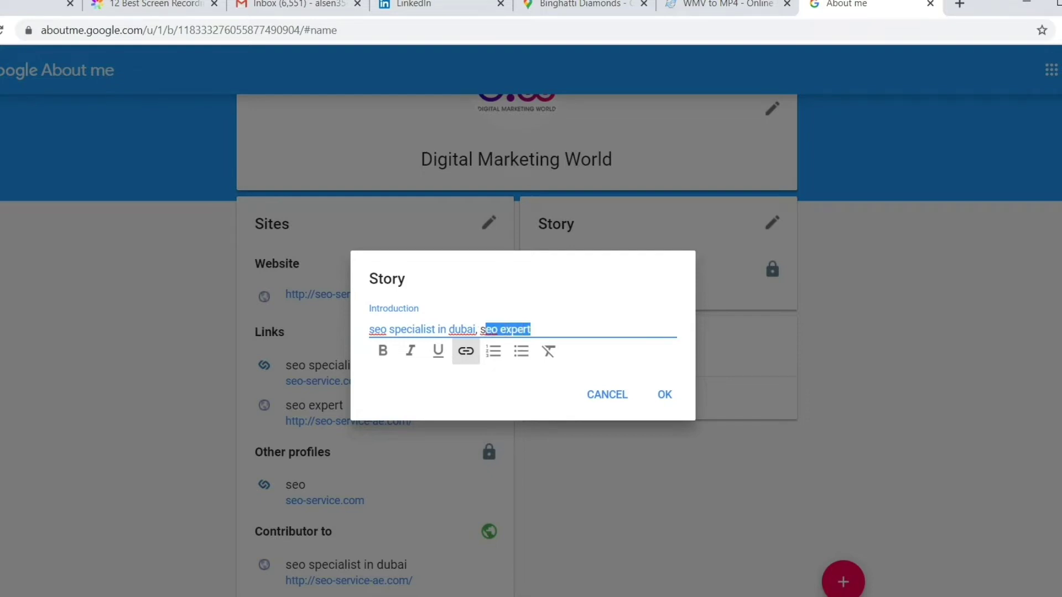
left_click(465, 350)
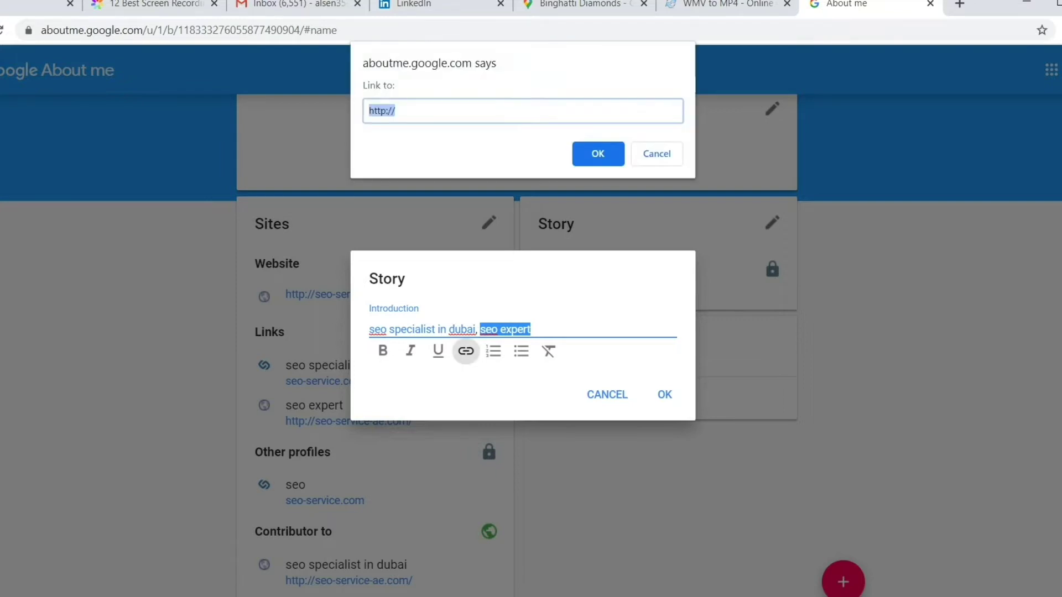
key("ctrl+v")
key("Return")
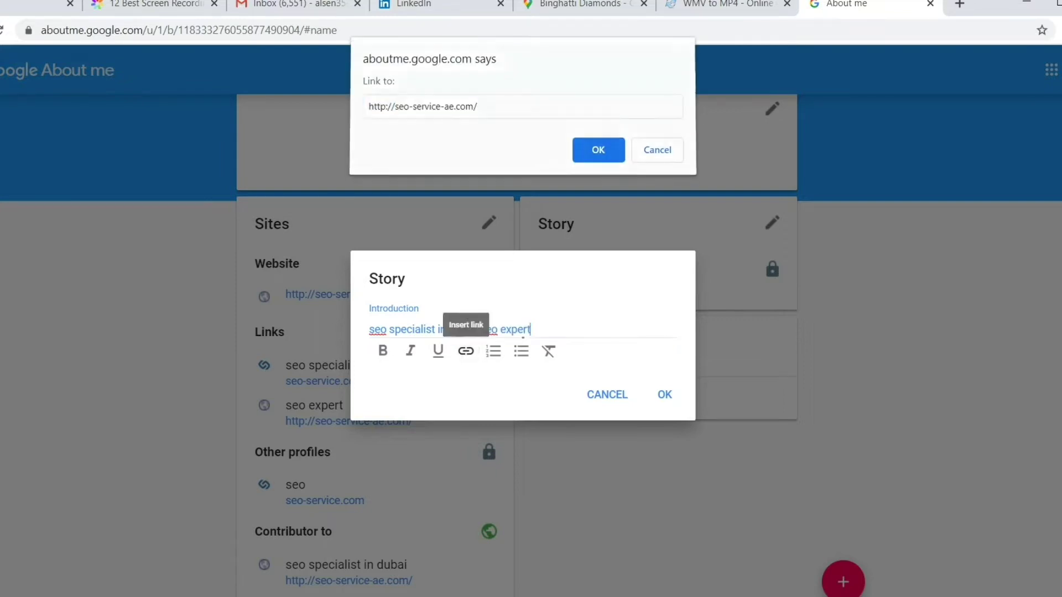
left_click(664, 395)
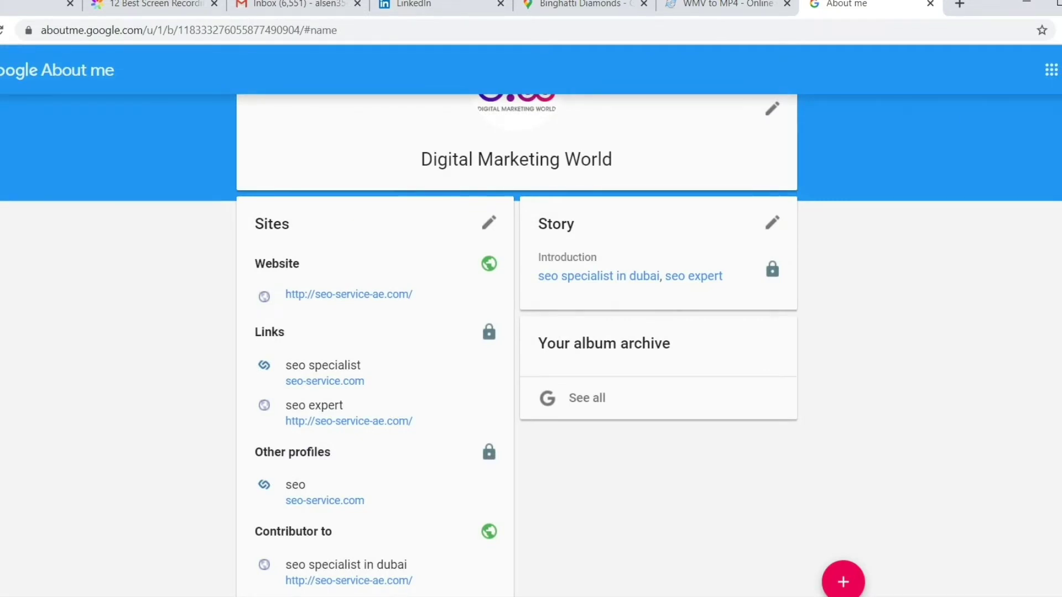
scroll(531, 343, "down", 2)
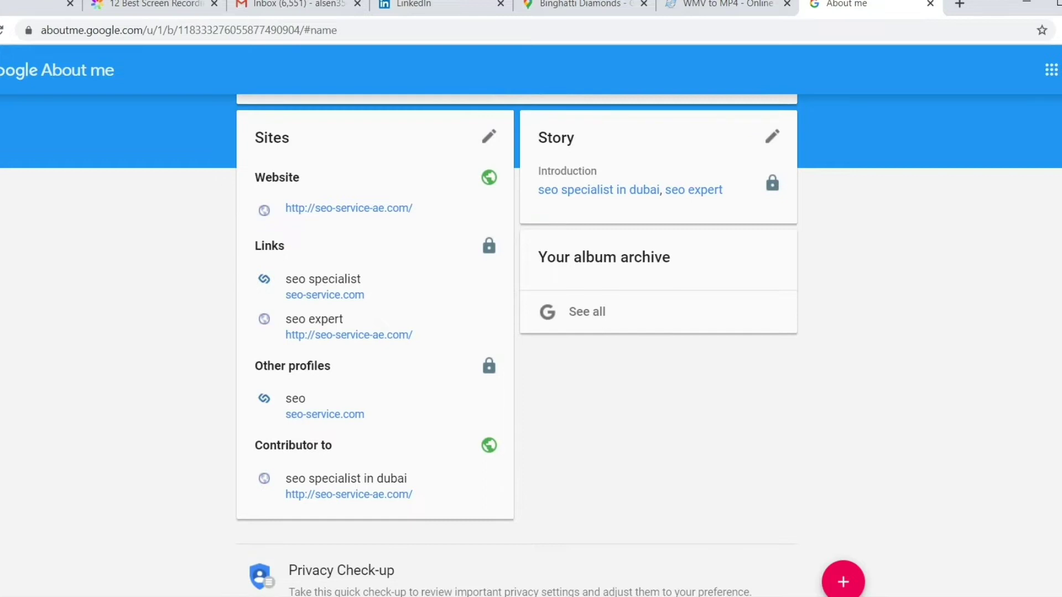
left_click(489, 136)
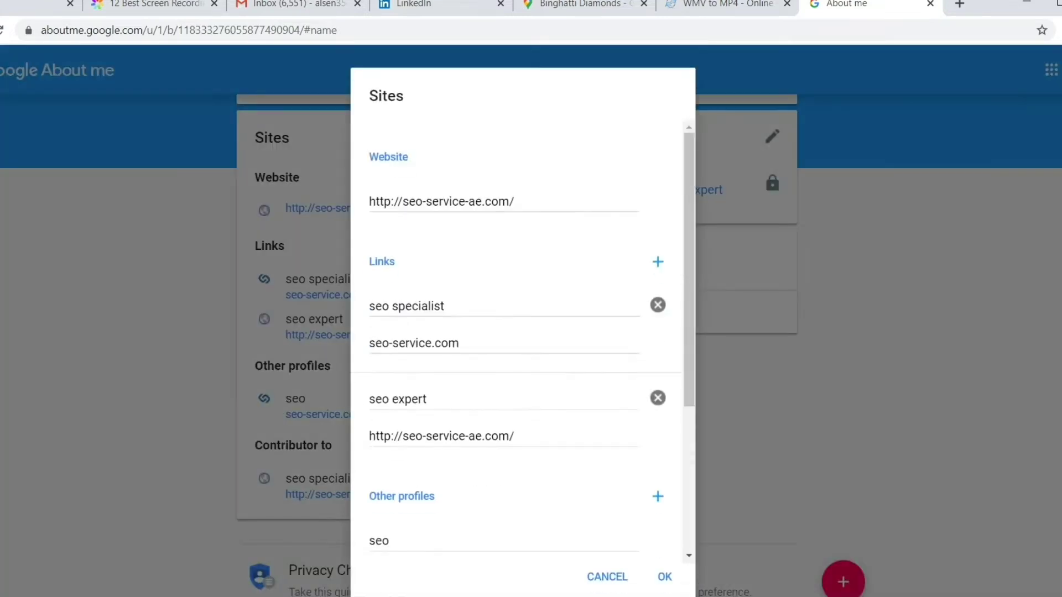
left_click_drag(520, 203, 367, 202)
key("ctrl+c")
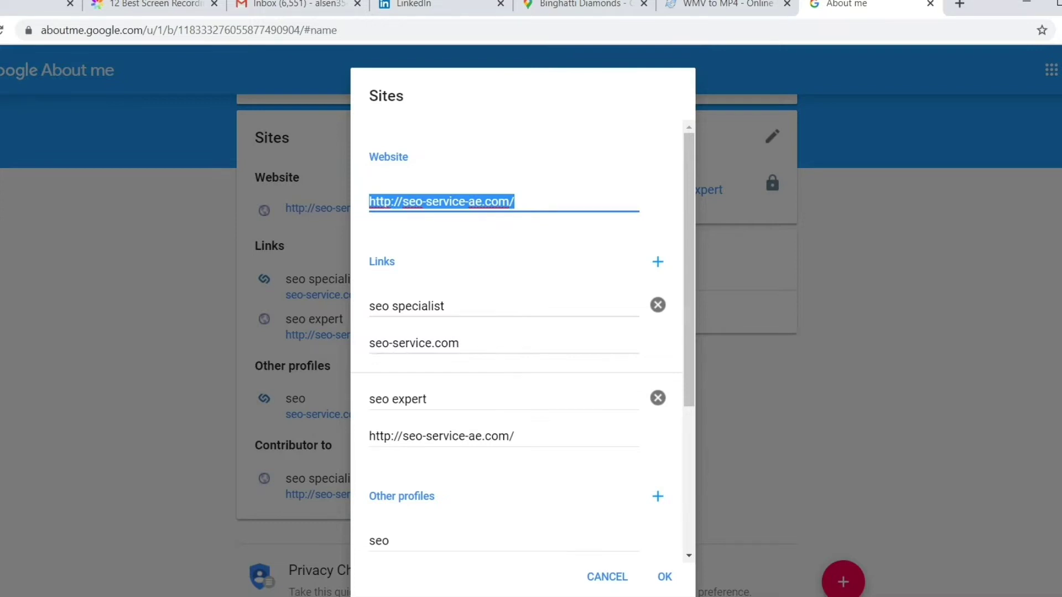
Step: Remove the "seo specialist" and "seo expert" entries under Links, keeping a single new blank entry
left_click(657, 262)
left_click(657, 256)
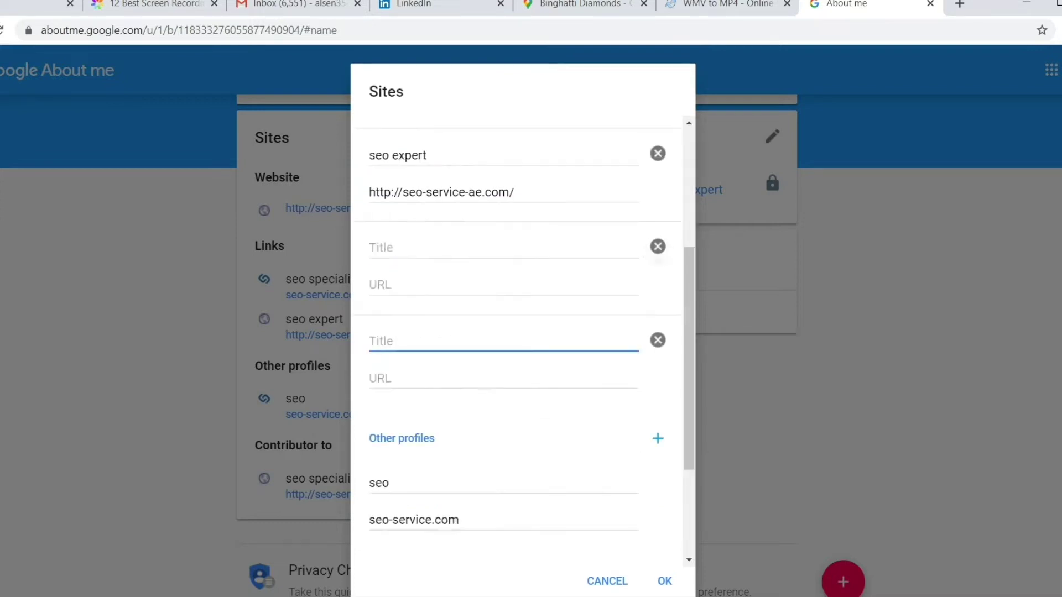
left_click(658, 252)
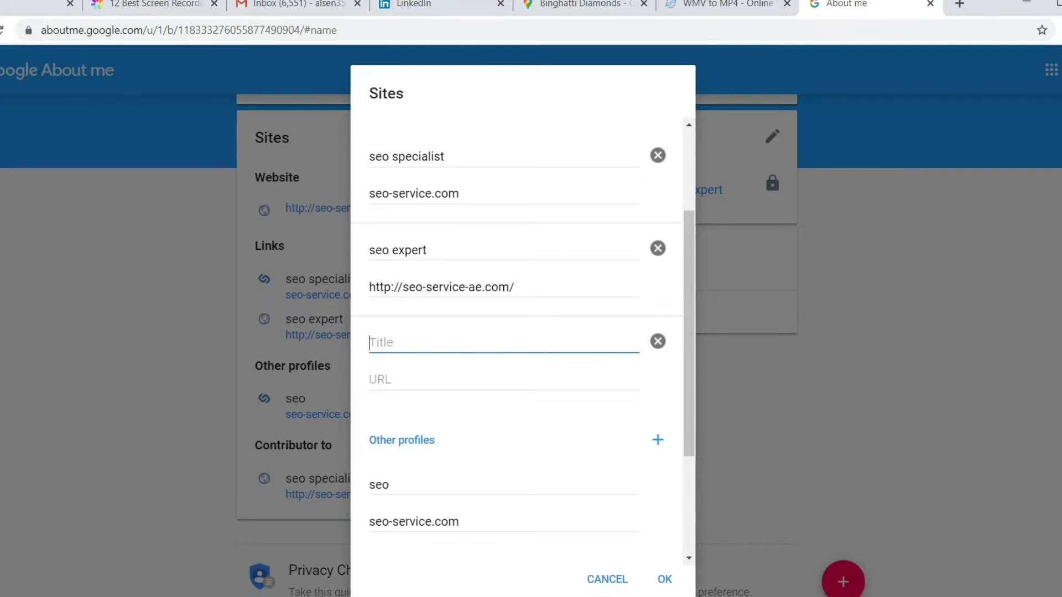
left_click(657, 248)
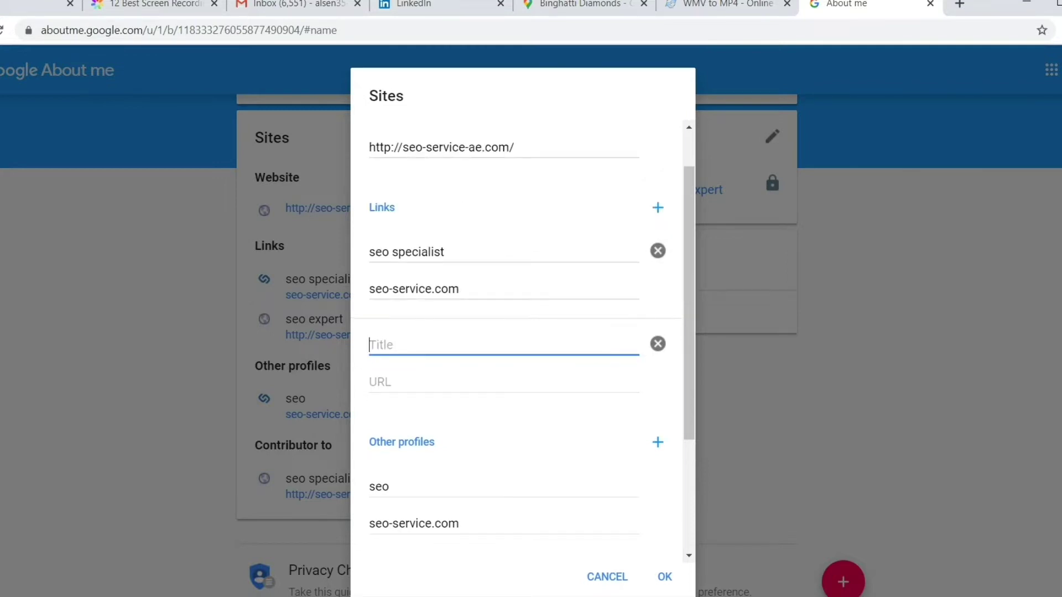
left_click(658, 250)
type("seo ")
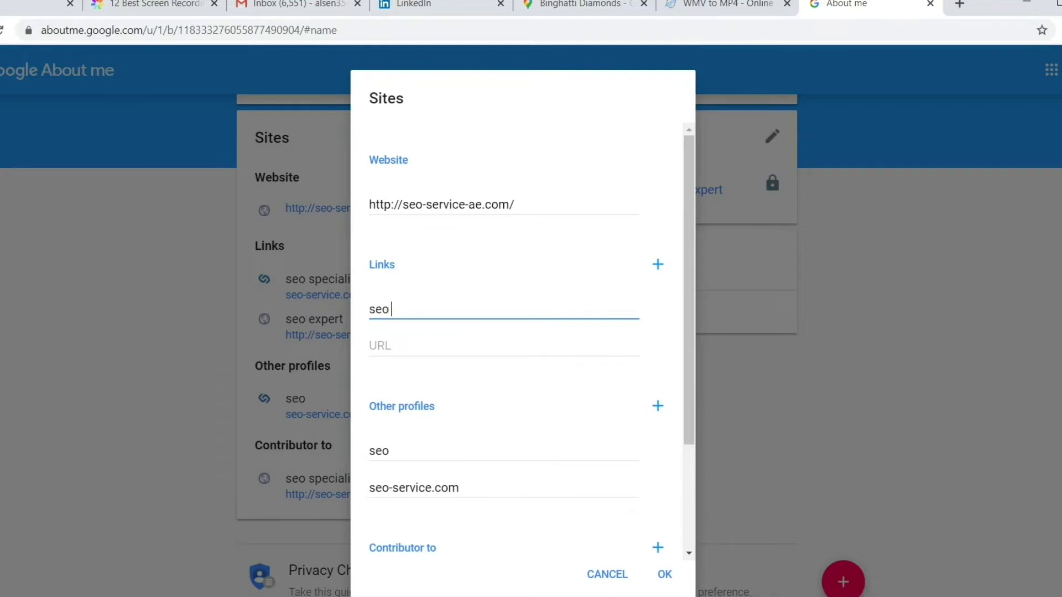
type("specialist")
key("Tab")
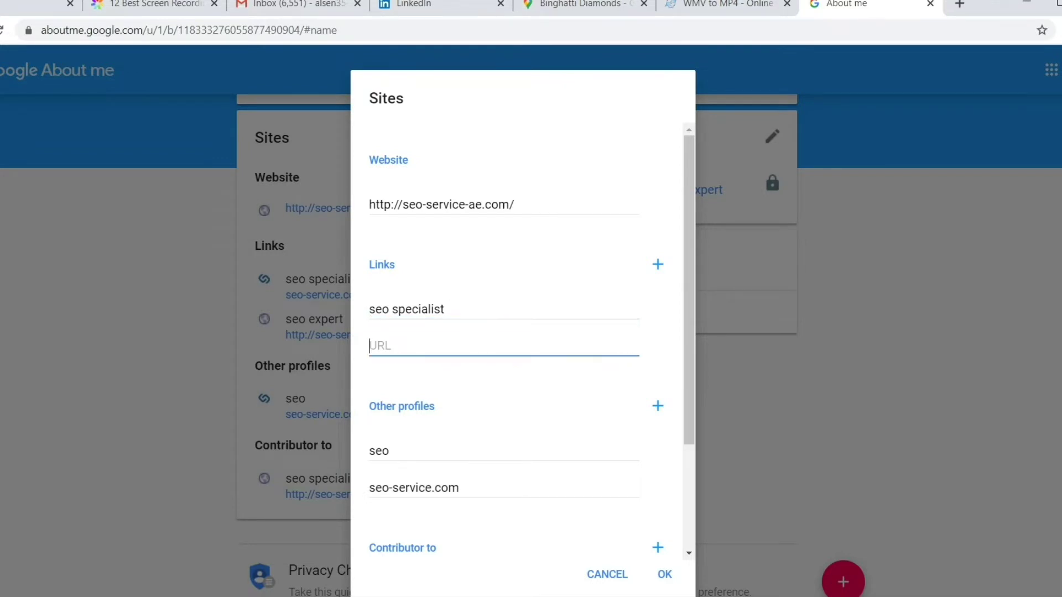
key("ctrl+v")
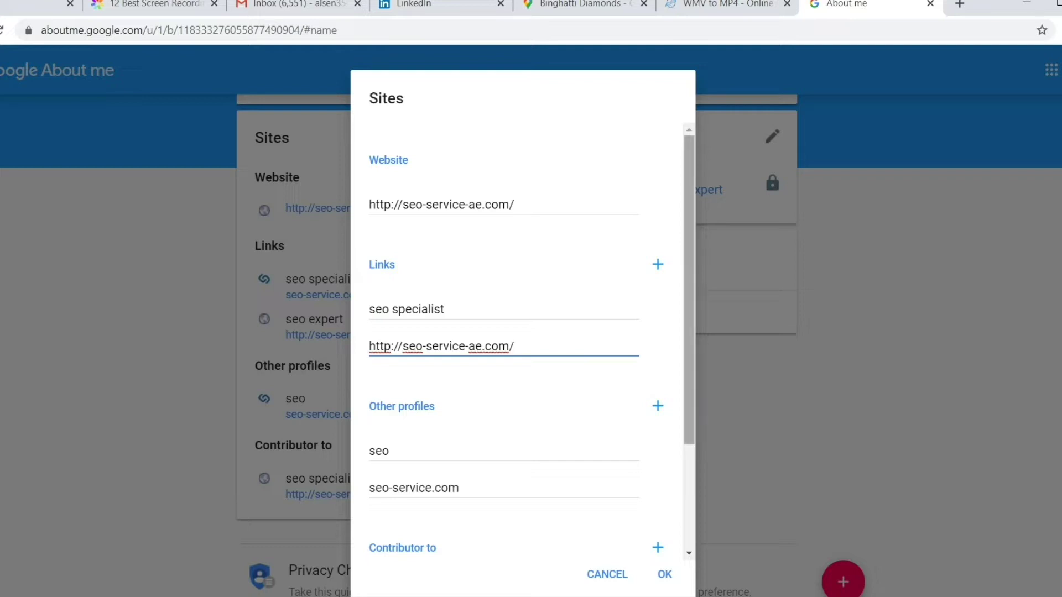
scroll(523, 343, "down", 3)
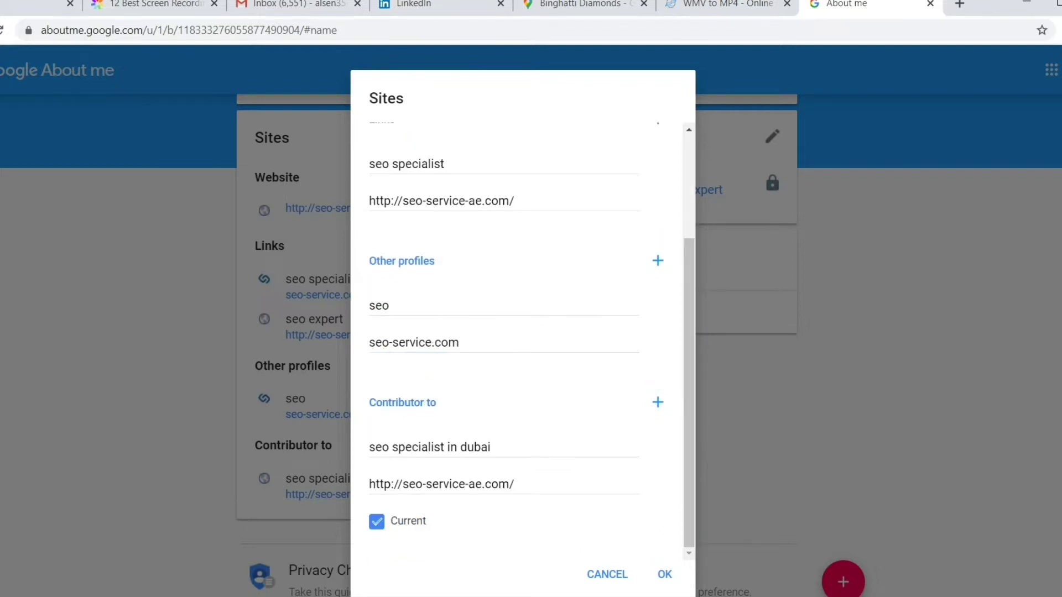
left_click(664, 575)
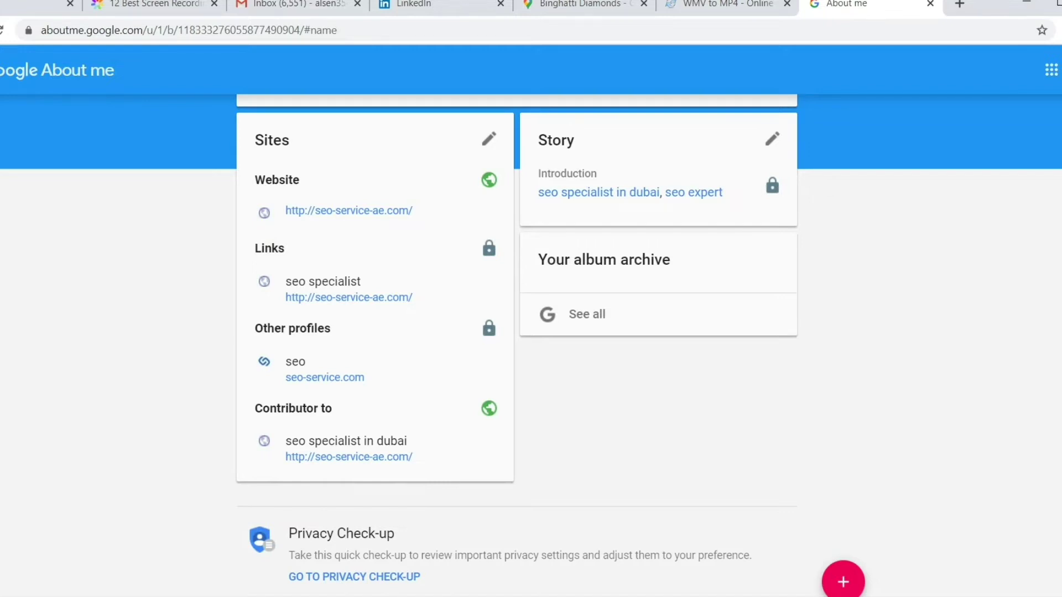
Step: Preview how the profile's introduction and links appear to other people, and close the preview
scroll(531, 343, "up", 6)
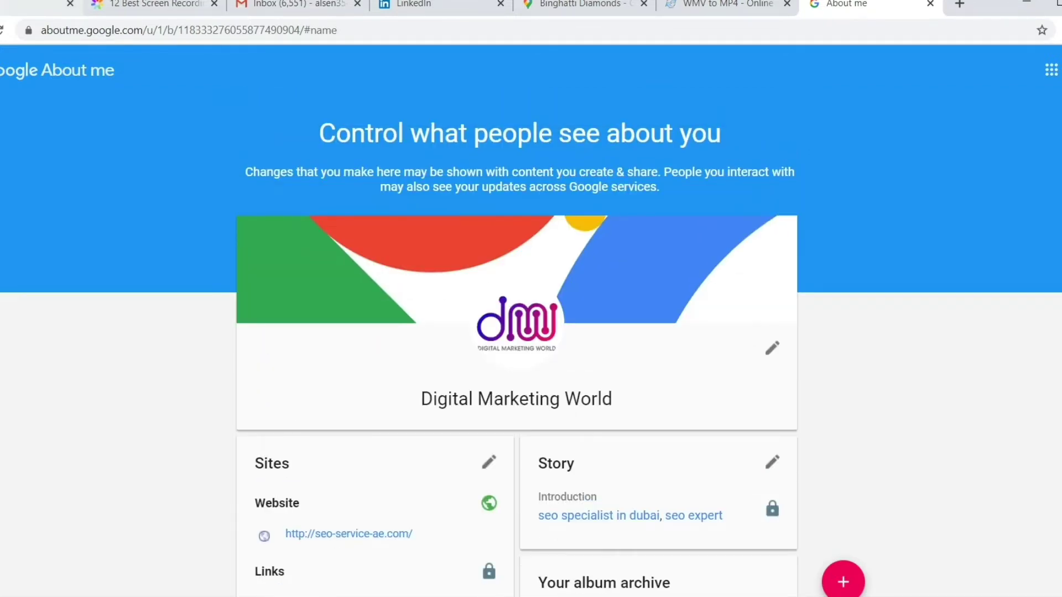
left_click(0, 70)
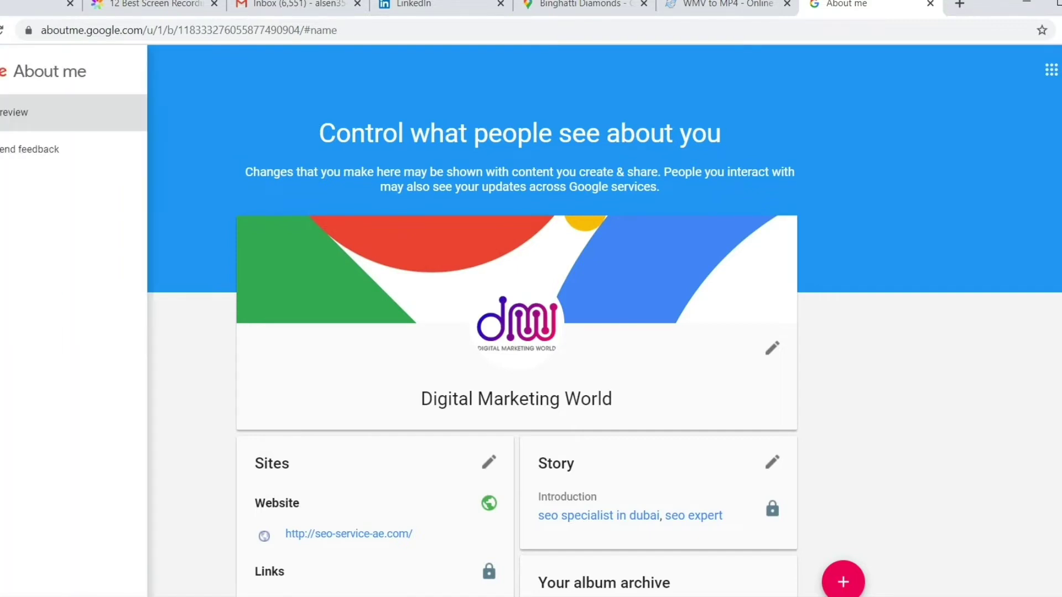
left_click(11, 112)
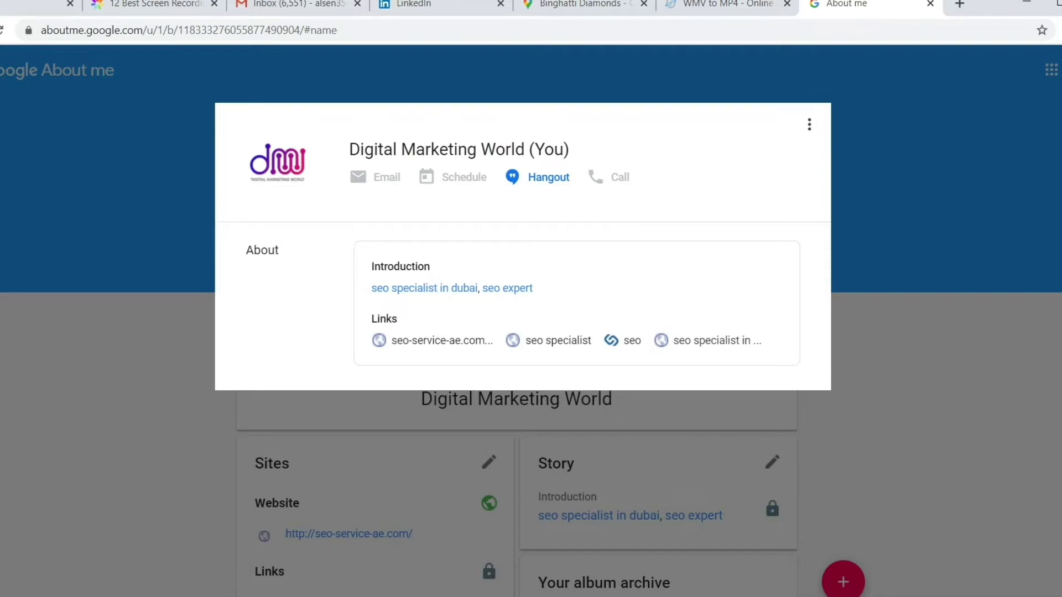
key("Escape")
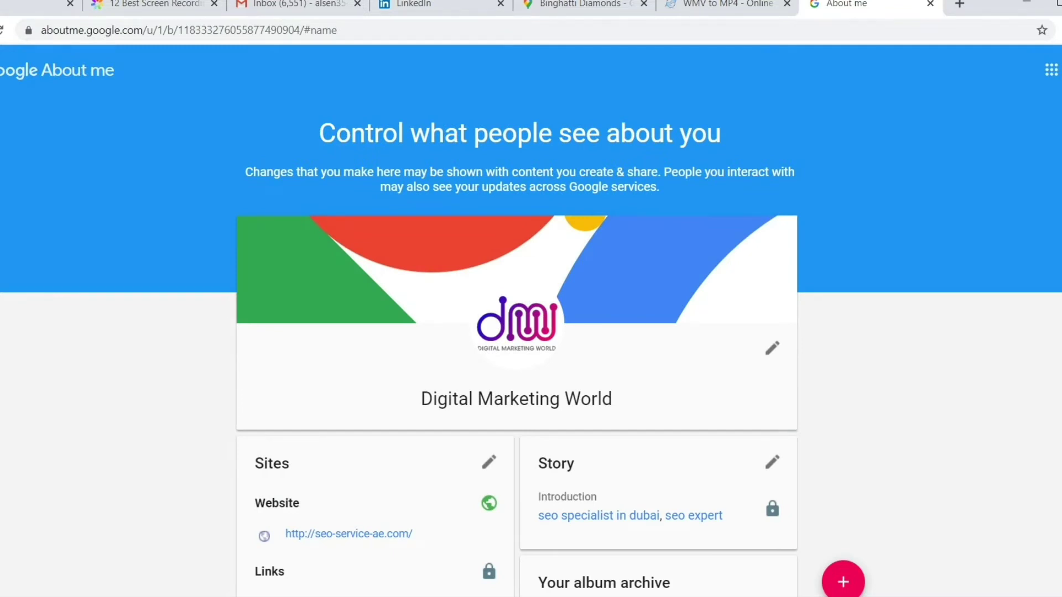
Step: Switch to LinkedIn, collapse the messaging panel, and open the account's own post activity to find the country-based website SEO article
left_click(437, 5)
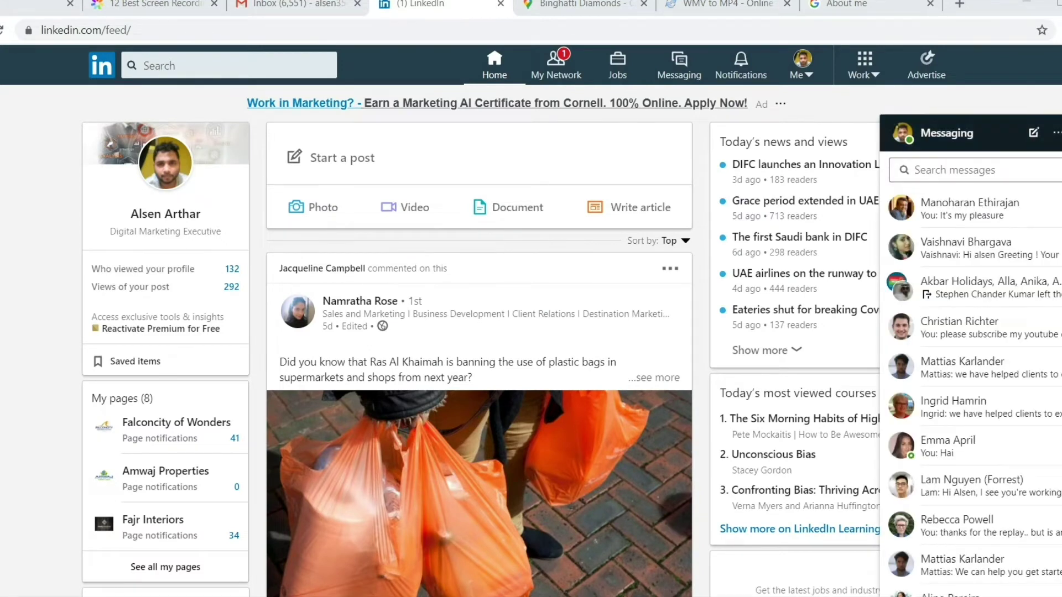
left_click(969, 133)
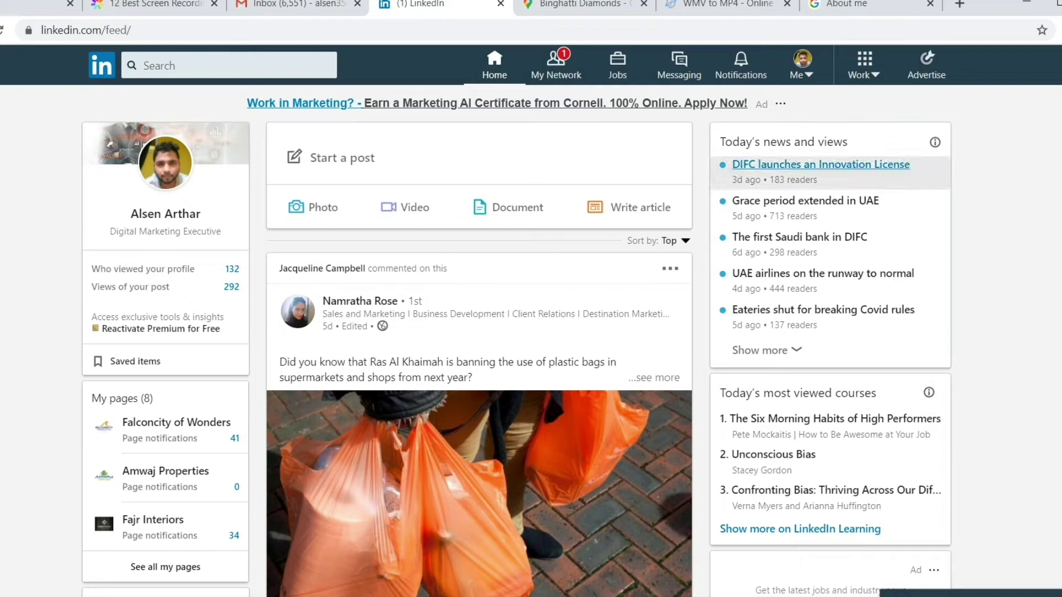
scroll(479, 343, "down", 14)
scroll(479, 342, "up", 14)
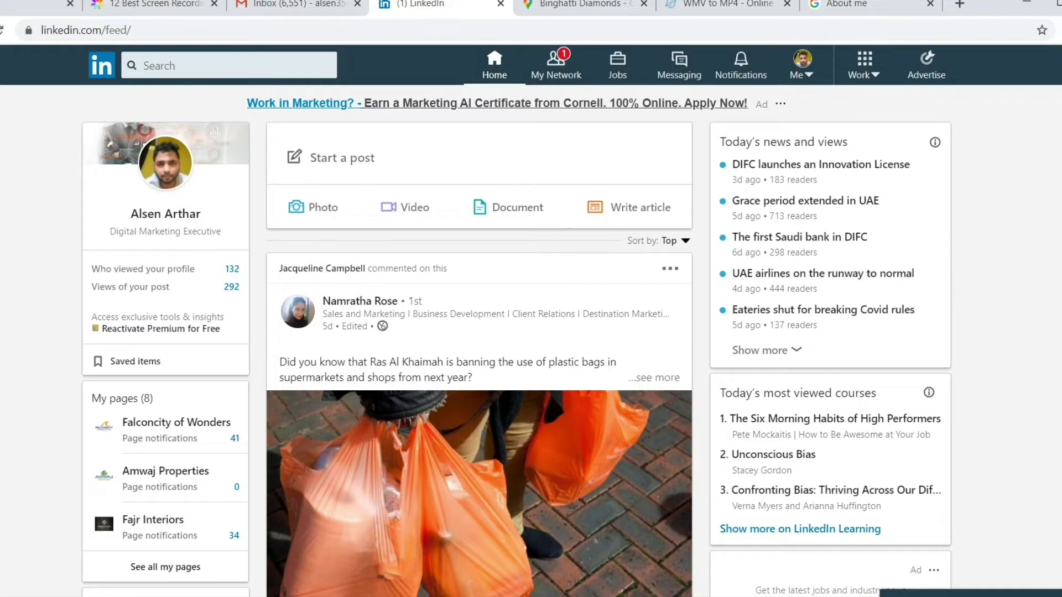
left_click(129, 287)
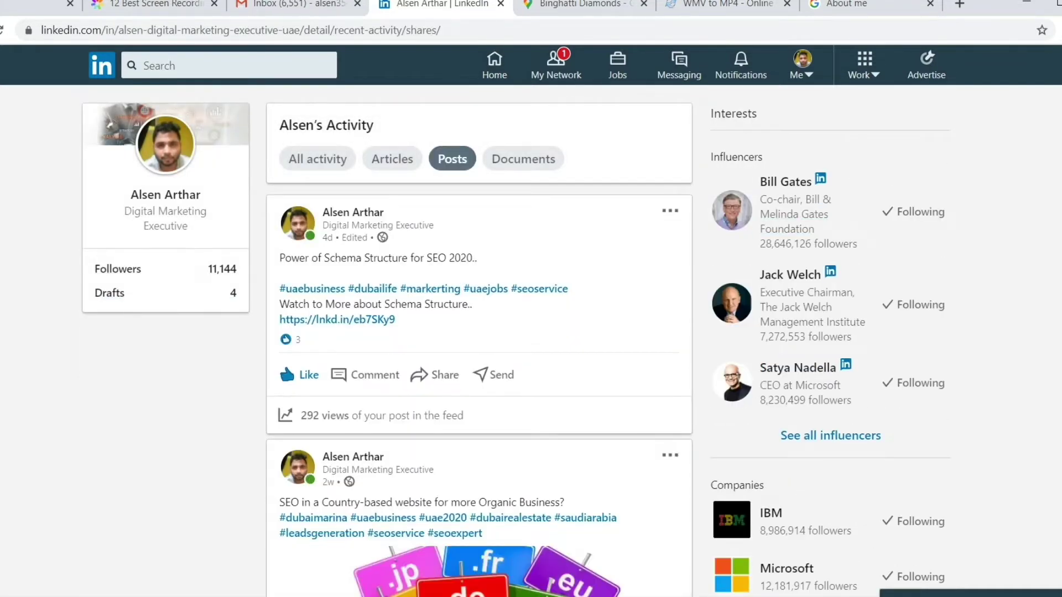
scroll(516, 341, "down", 4)
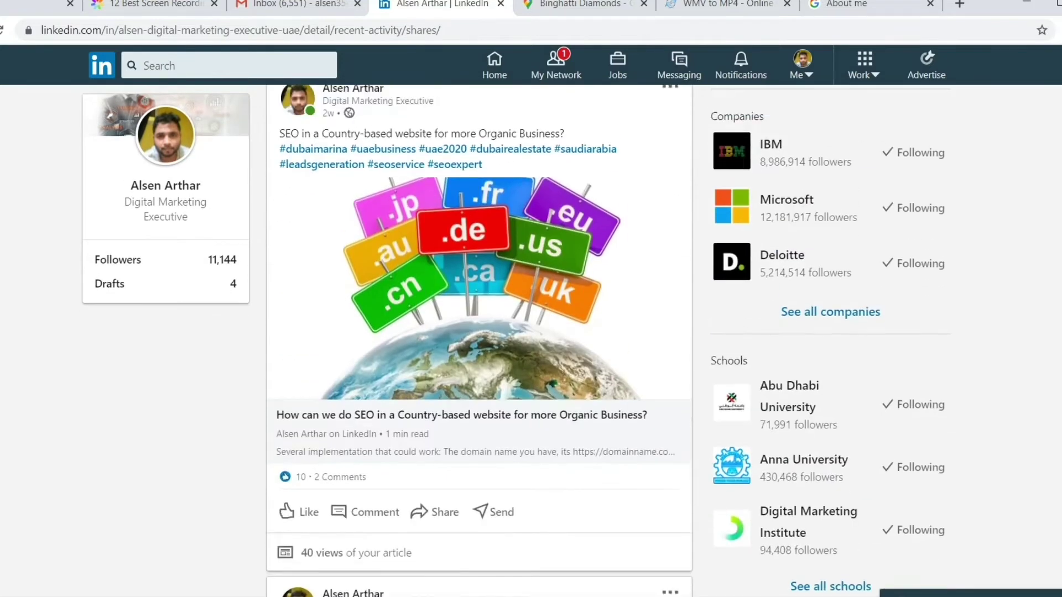
scroll(516, 340, "down", 1)
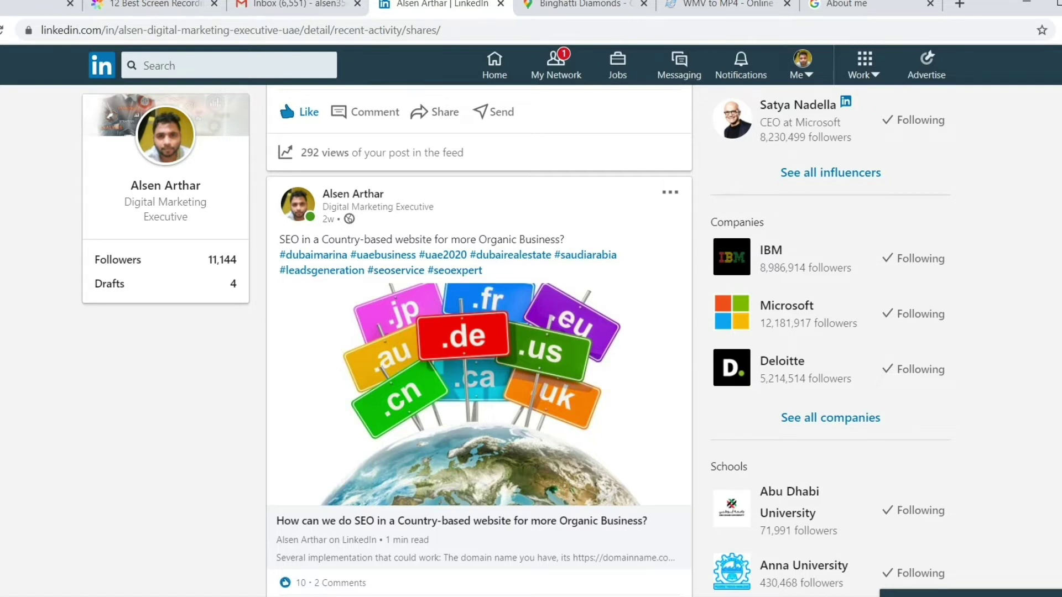
Step: Open the article on SEO for country-based websites, try its "seo company in dubai" link, and return to the article
left_click(479, 394)
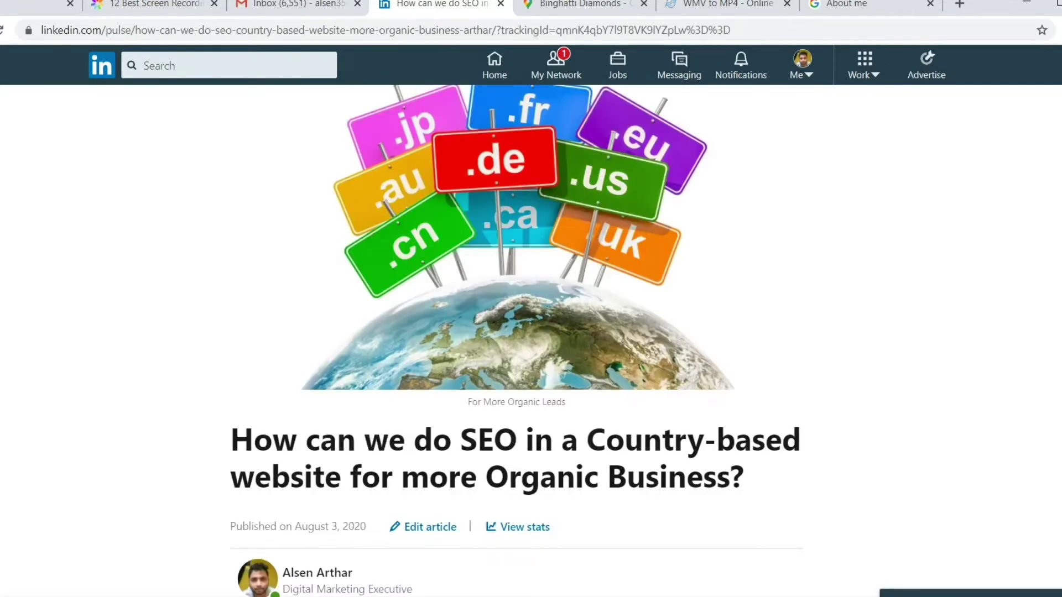
scroll(517, 341, "down", 18)
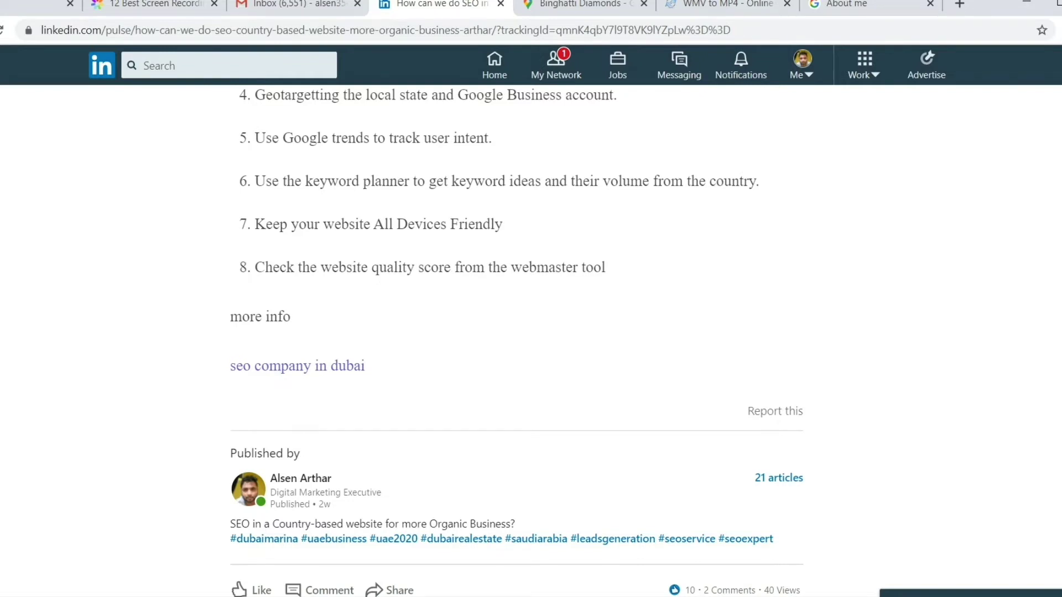
left_click(297, 366)
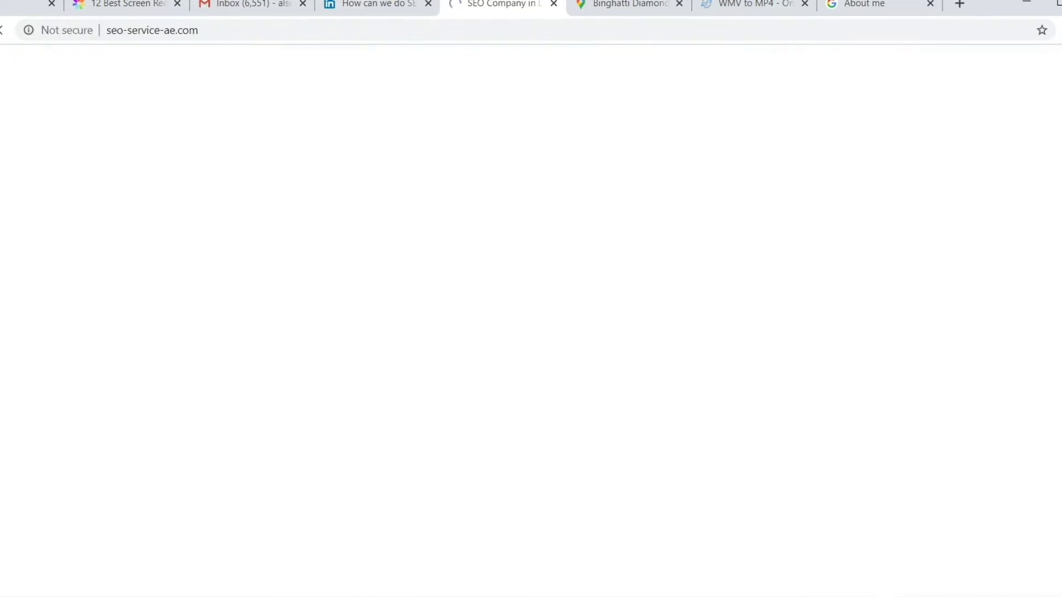
left_click(378, 4)
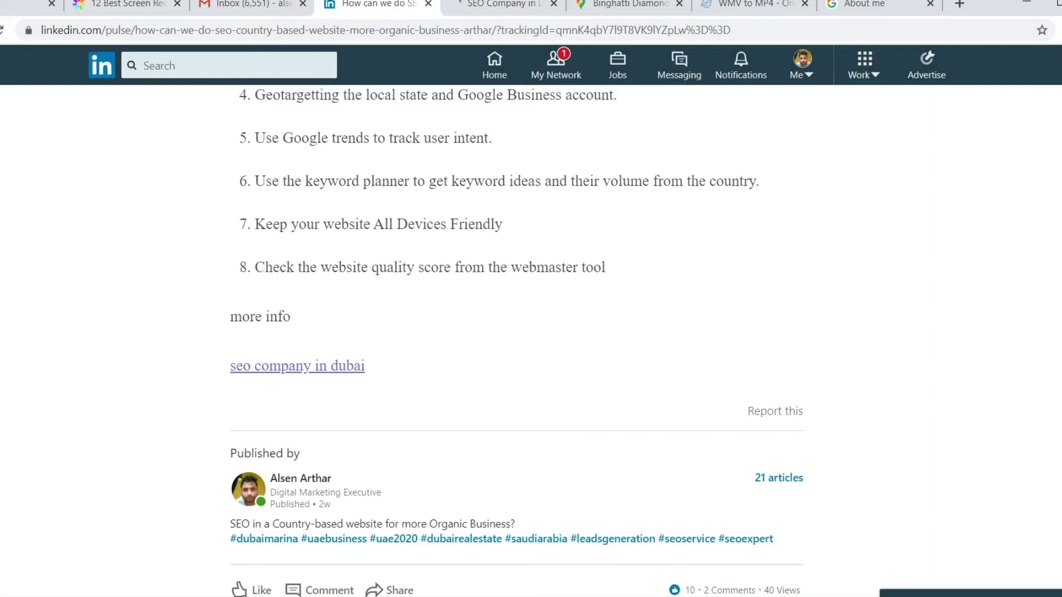
scroll(516, 339, "up", 15)
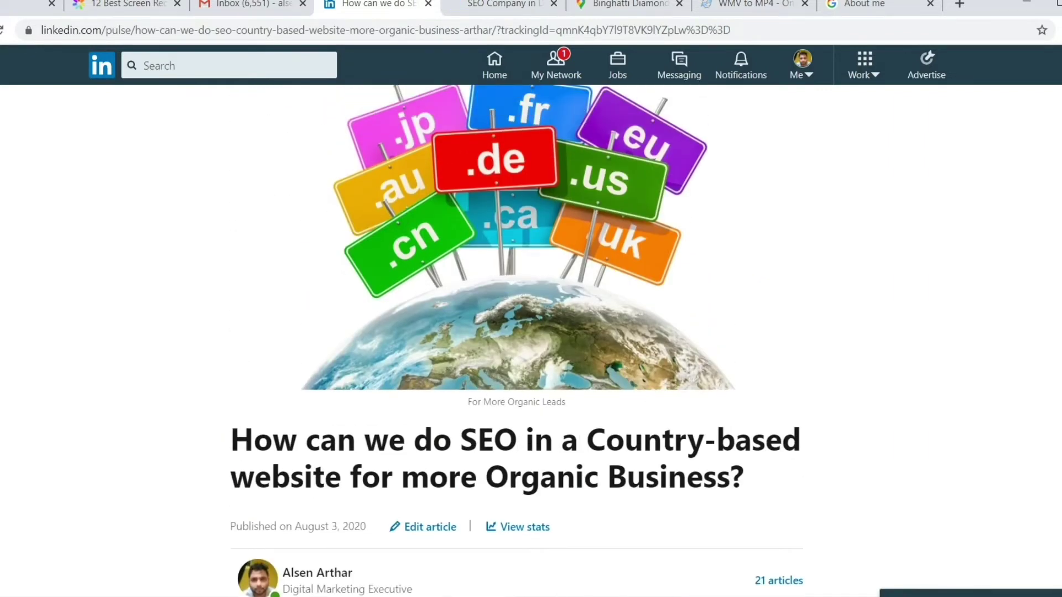
Step: Return to the home feed and start writing a new article
left_click(494, 65)
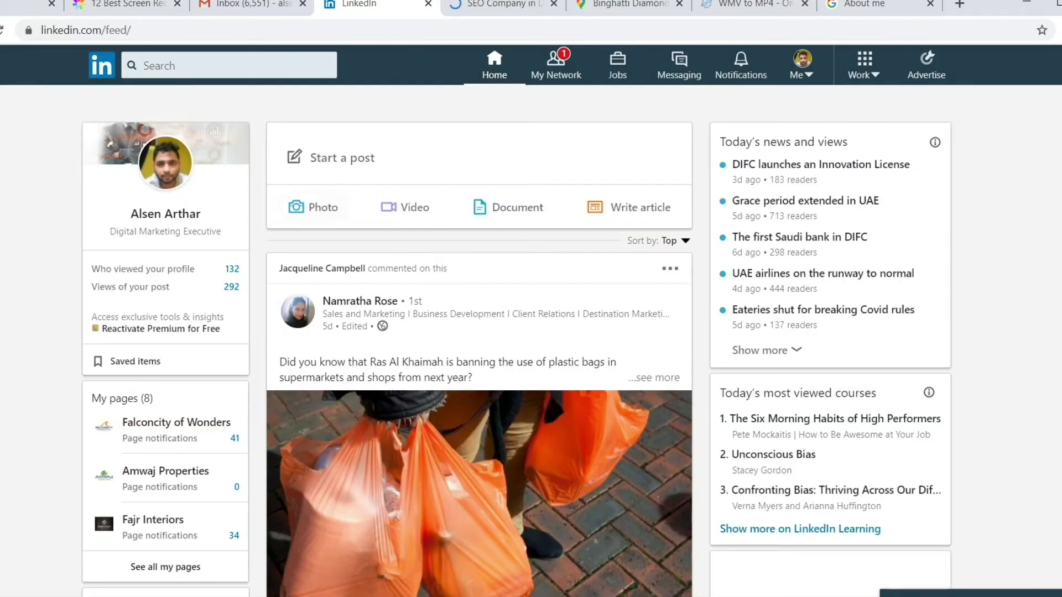
left_click(629, 207)
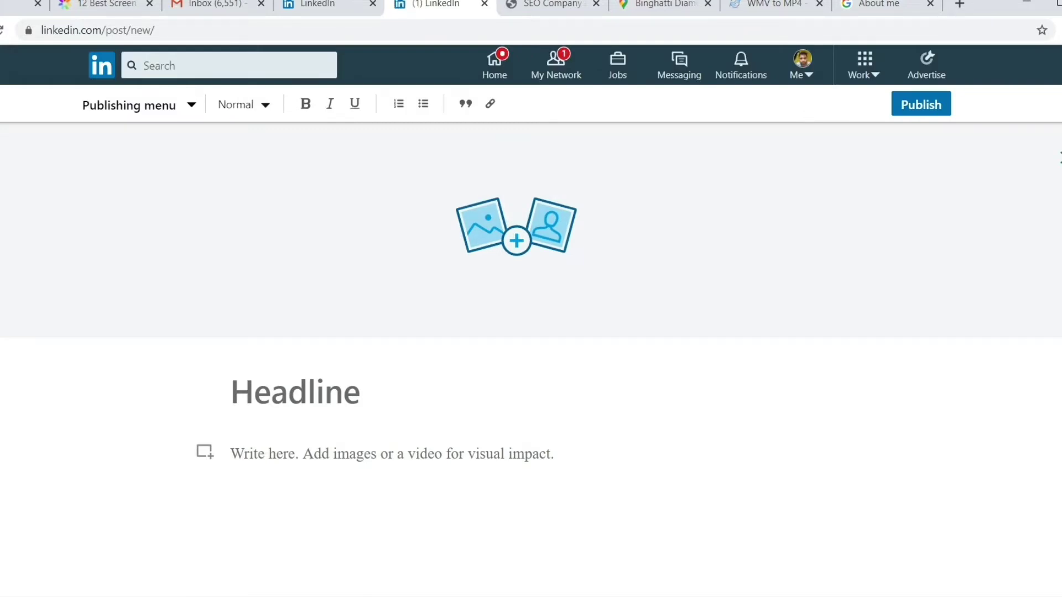
left_click(516, 241)
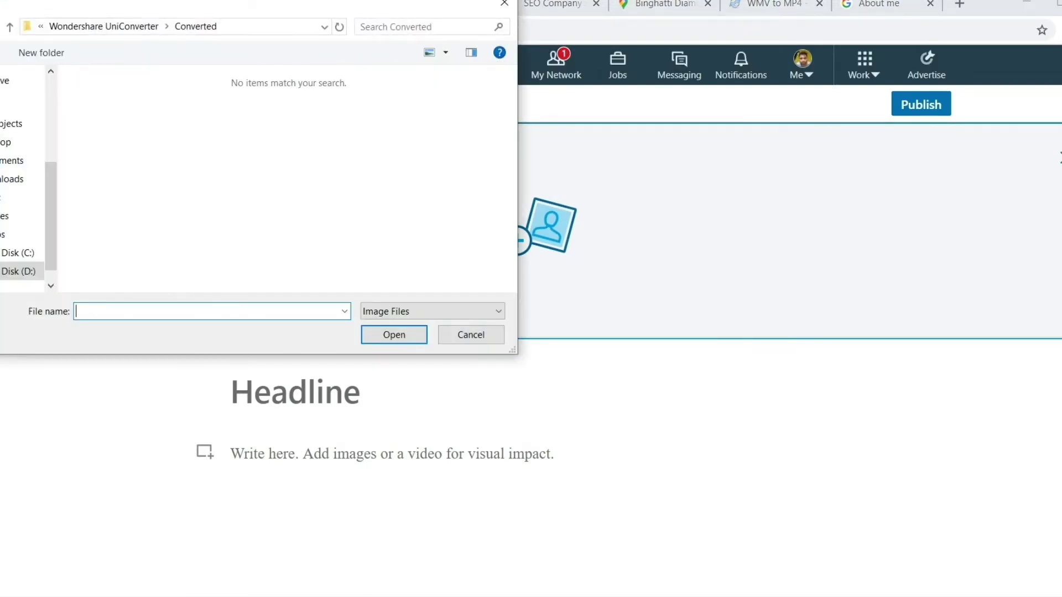
left_click(5, 143)
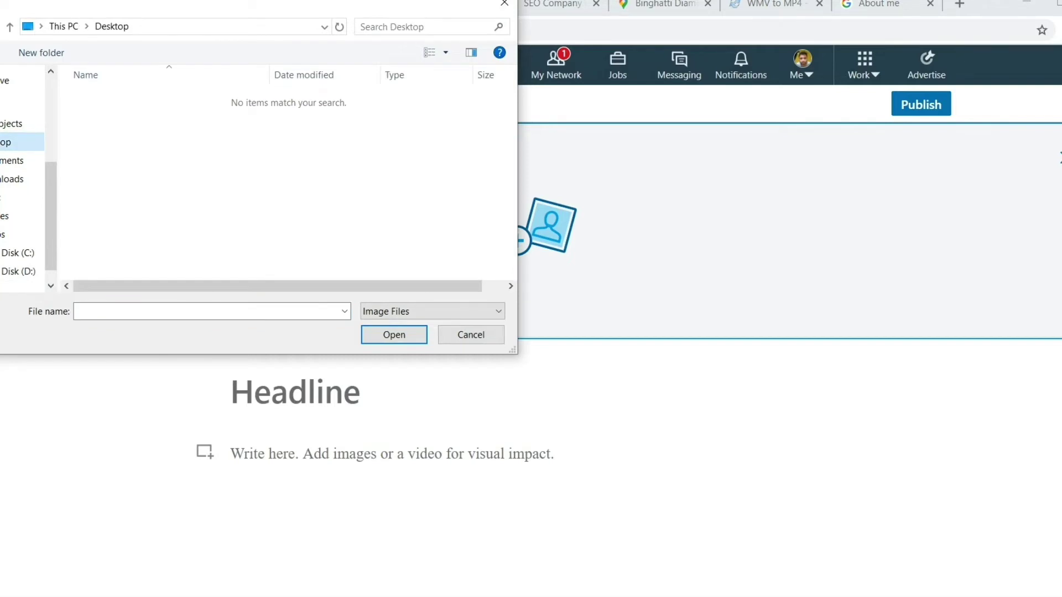
left_click(471, 335)
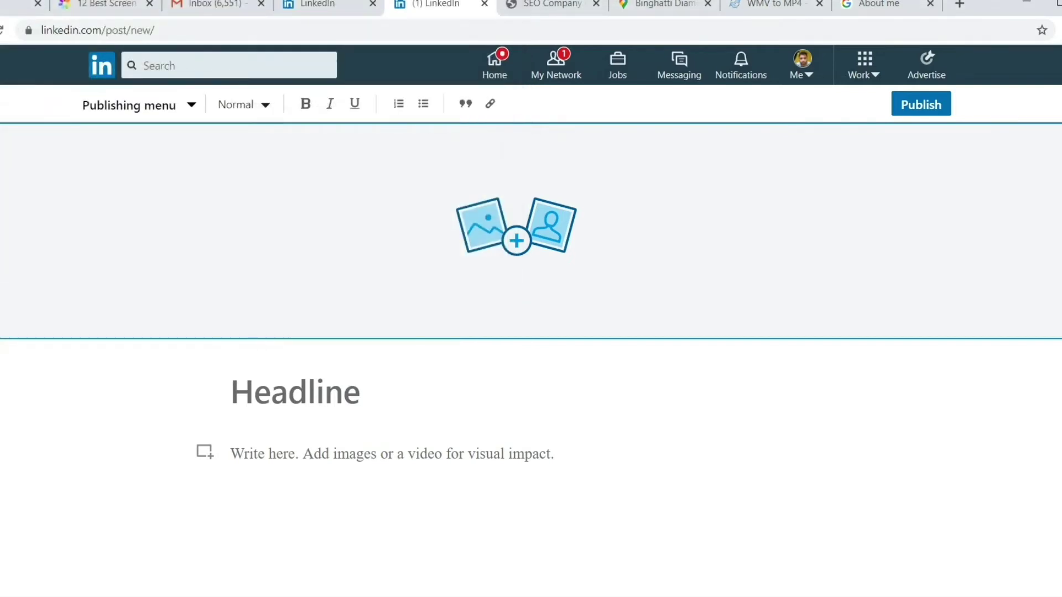
Step: Copy "freelances seo specialist in dubai" from the Notepad notes and use it as the article's headline
key("alt+Tab")
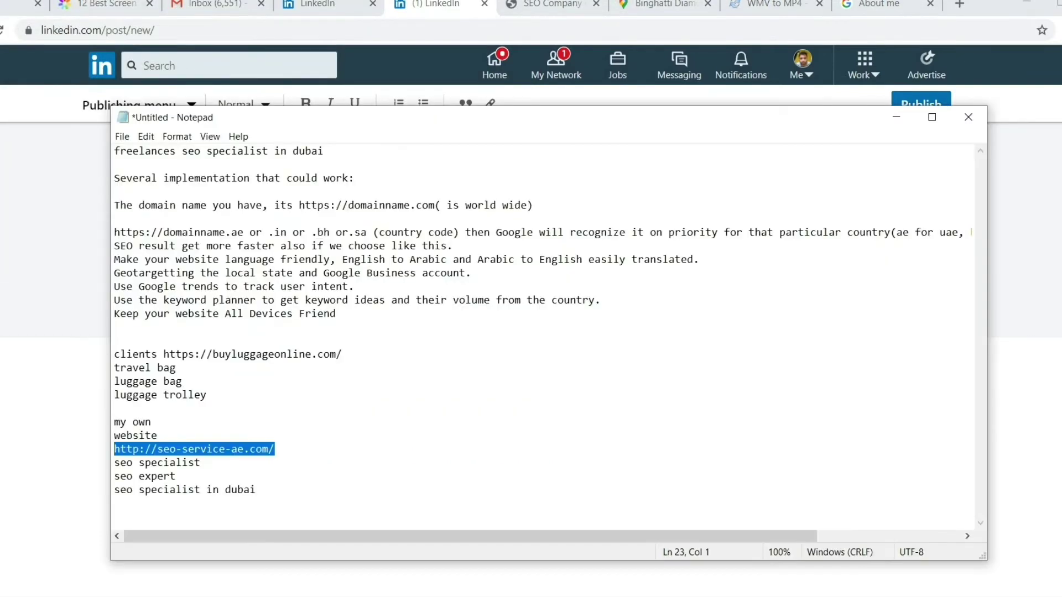
left_click_drag(325, 151, 114, 151)
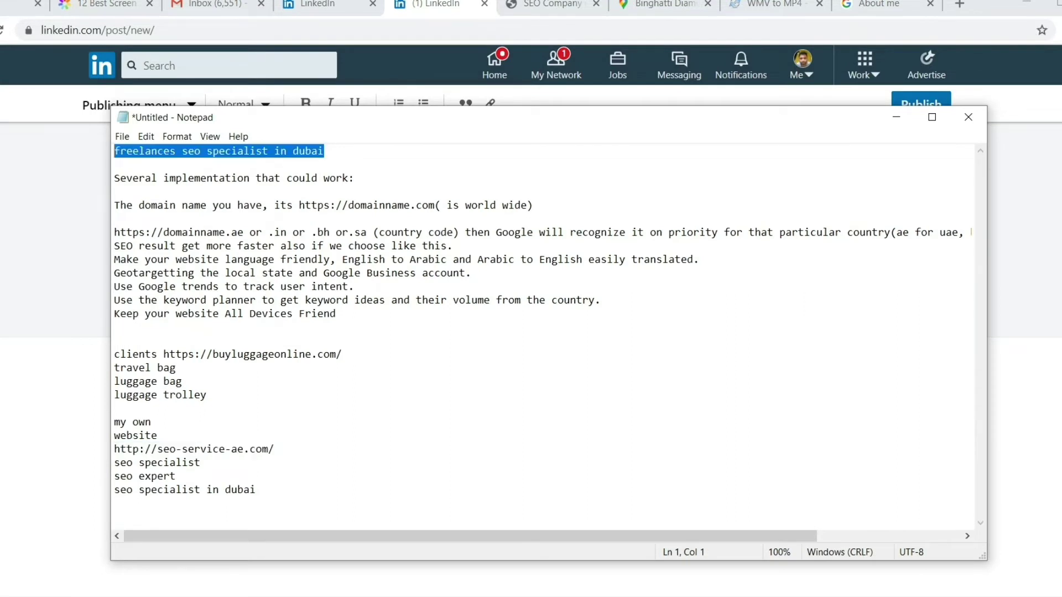
key("ctrl+c")
key("alt+Tab")
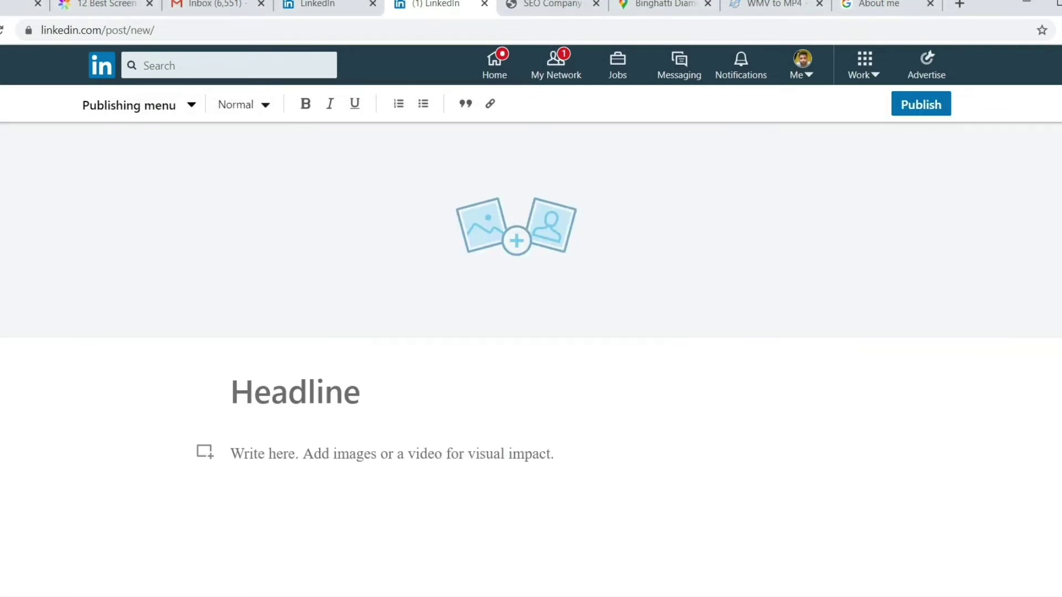
key("ctrl+v")
key("Tab")
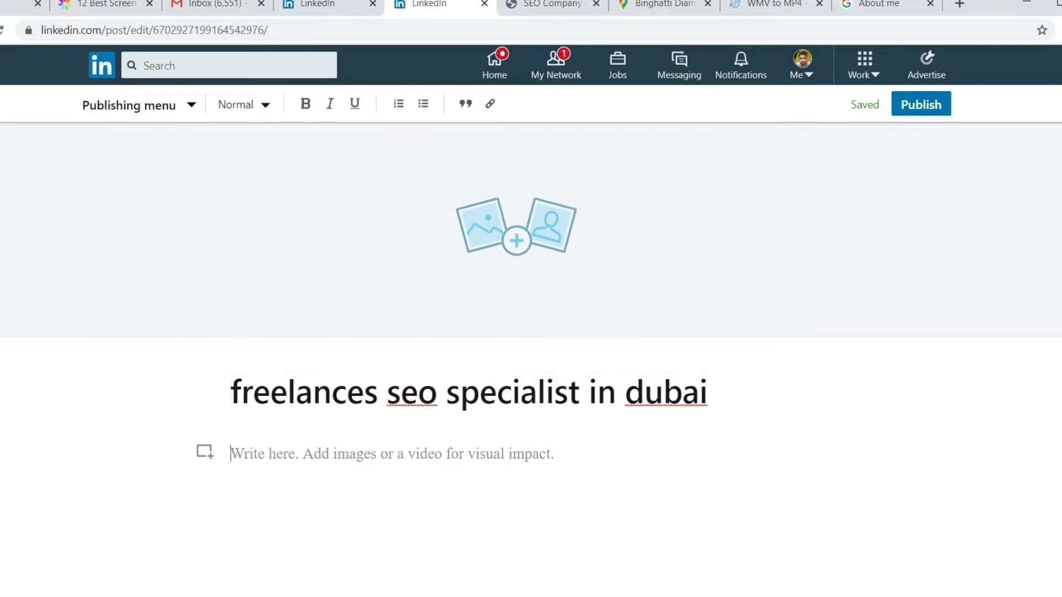
Step: Copy the Notepad text from "Several implementation that could work:" to "Keep your website All Devices Friend" into the article body
key("alt+Tab")
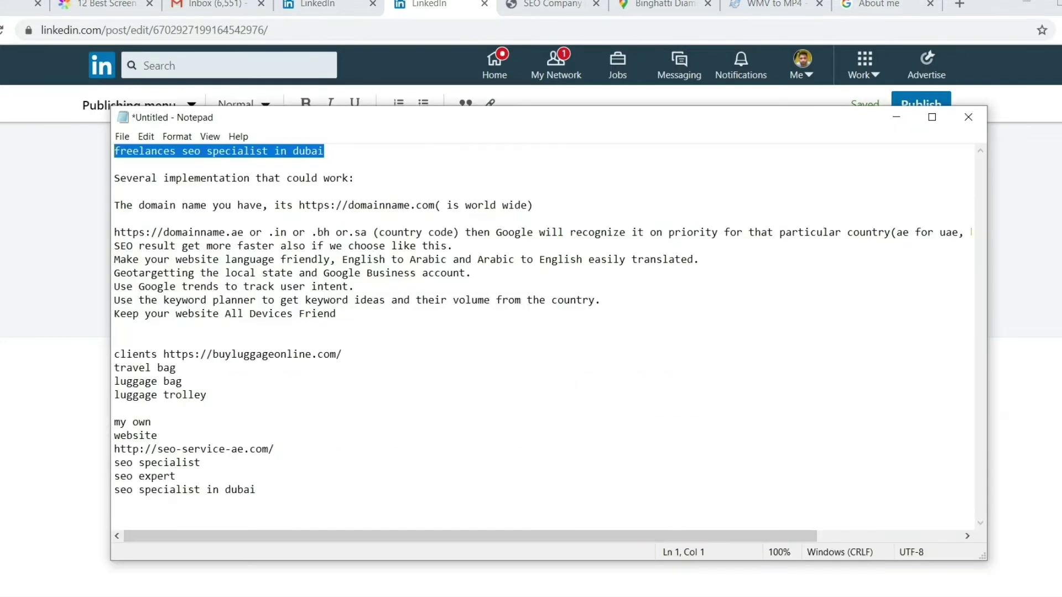
left_click_drag(336, 314, 114, 178)
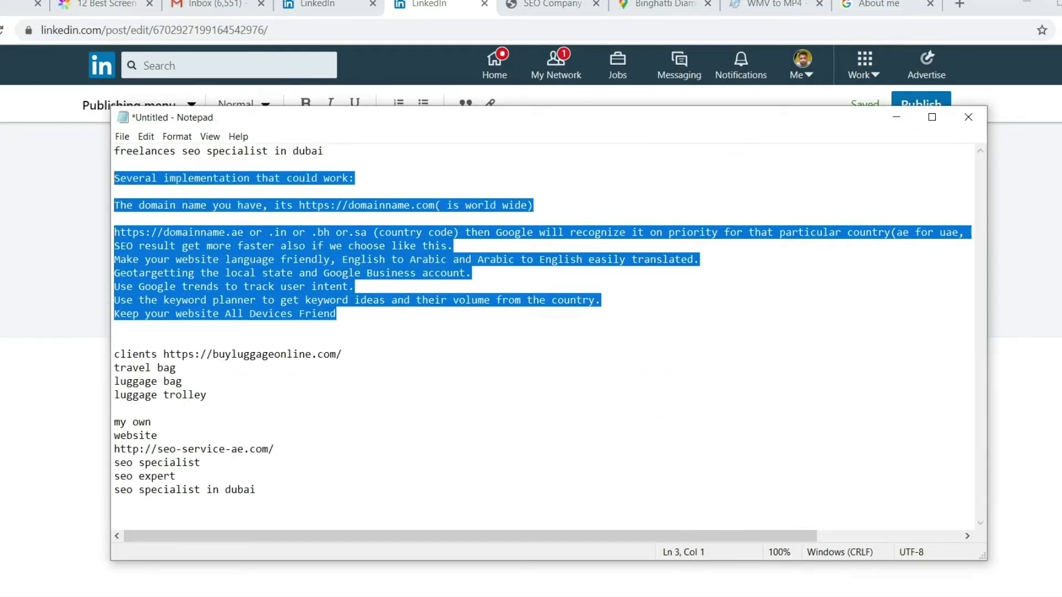
key("alt+Tab")
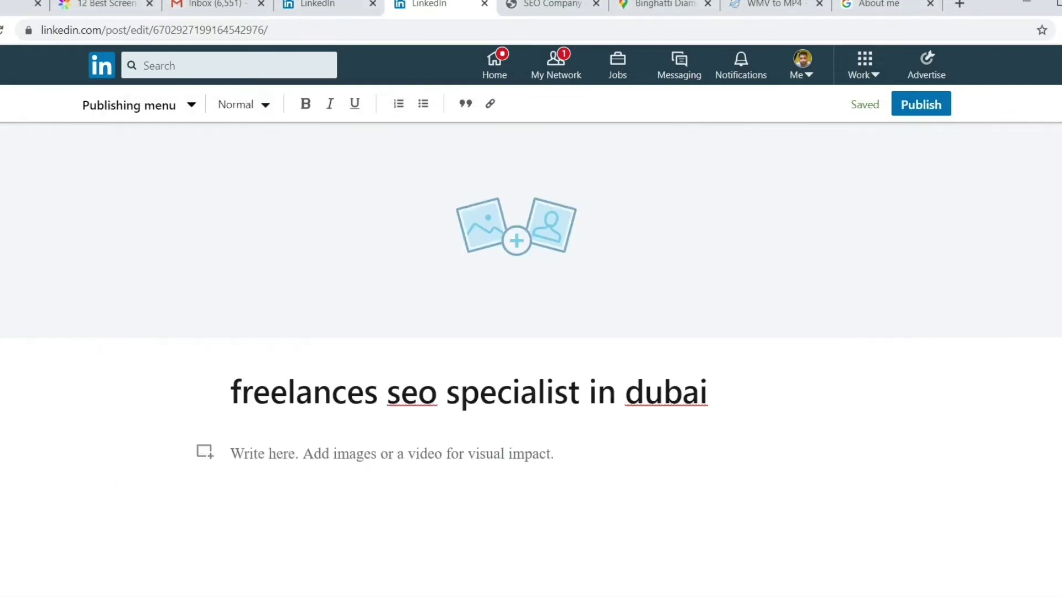
key("ctrl+v")
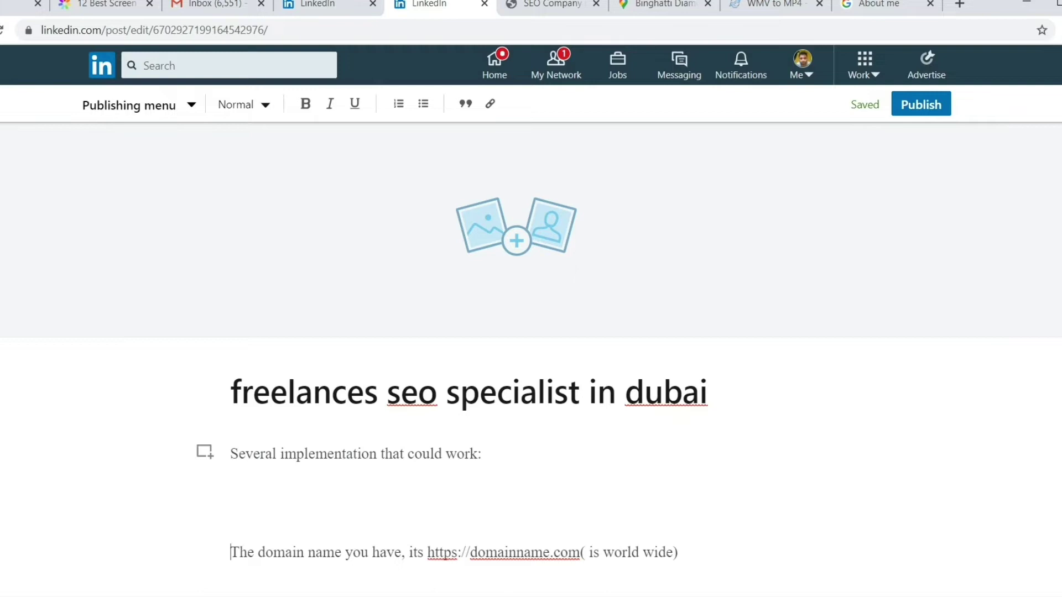
key("BackSpace")
key("BackSpace")
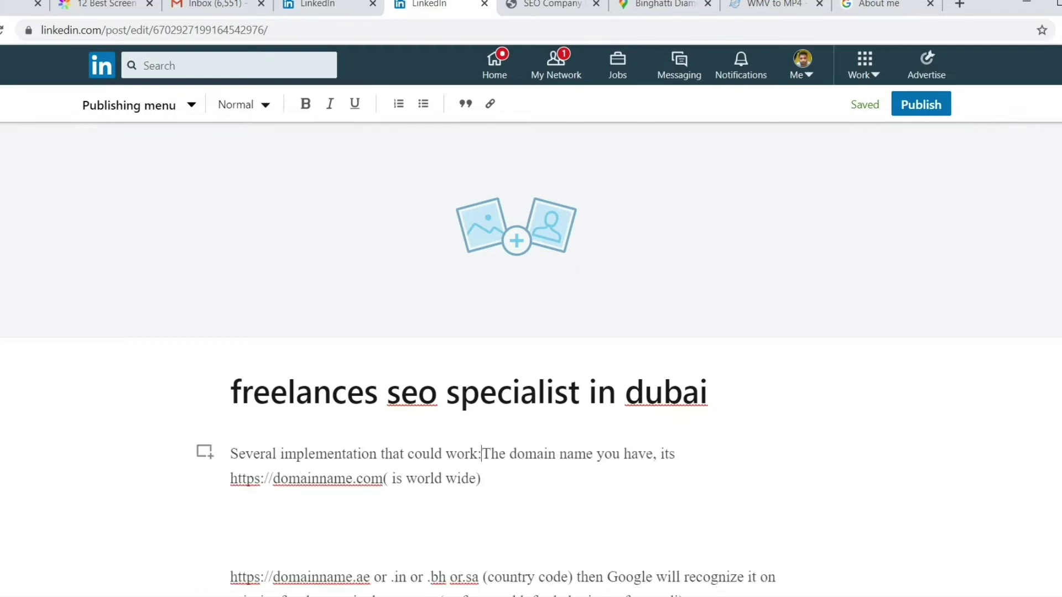
left_click(231, 577)
key("BackSpace")
key("BackSpace")
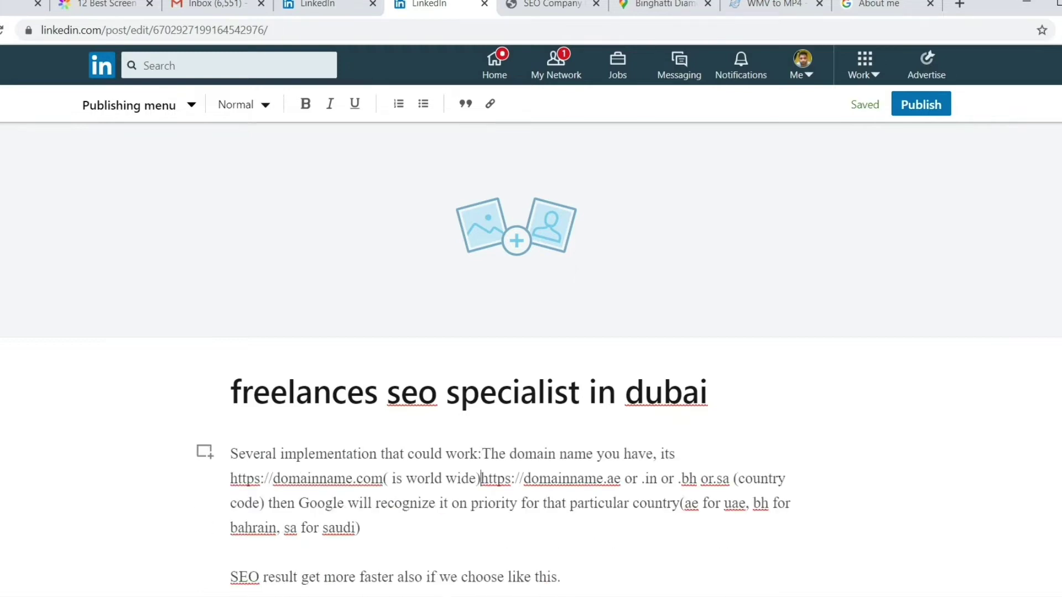
Step: Add a new line reading "seo specialist" at the end of the article body and select that keyword
scroll(509, 354, "down", 5)
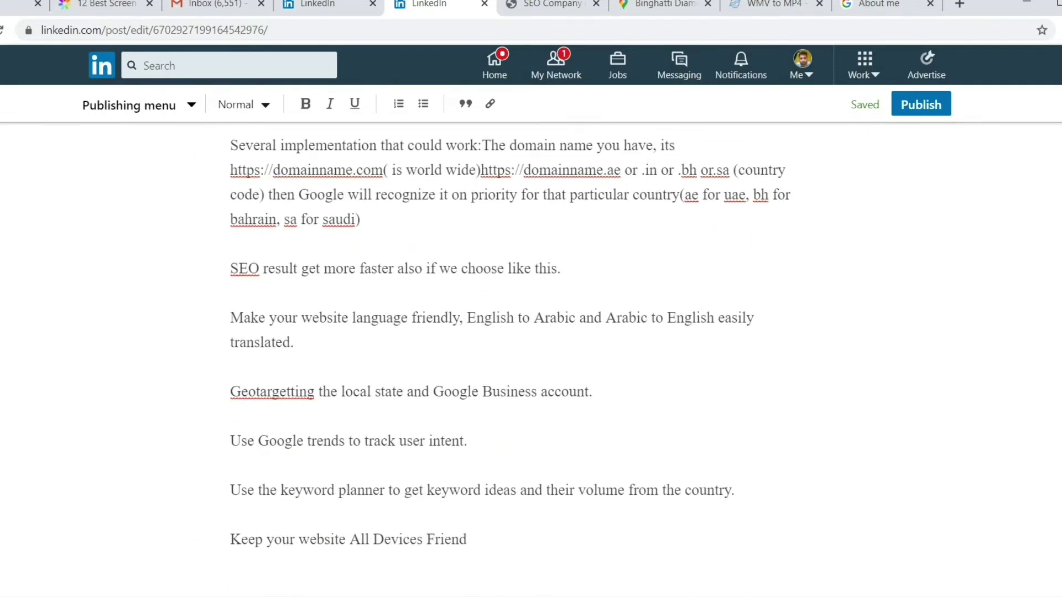
key("Return")
type("seo speci")
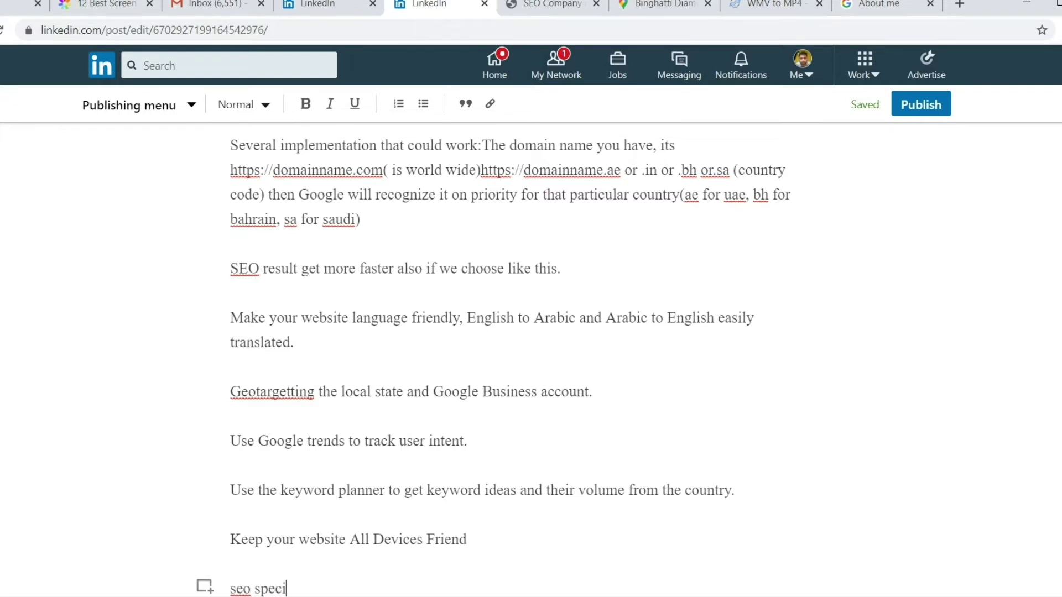
type("alist")
key("shift+Left")
key("shift+Left")
key("shift+Left")
key("shift+Left")
key("shift+Left")
key("shift+Left")
key("shift+Left")
key("shift+Left")
key("shift+Left")
key("shift+Left")
key("shift+Left")
key("shift+Left")
key("shift+Left")
key("shift+Left")
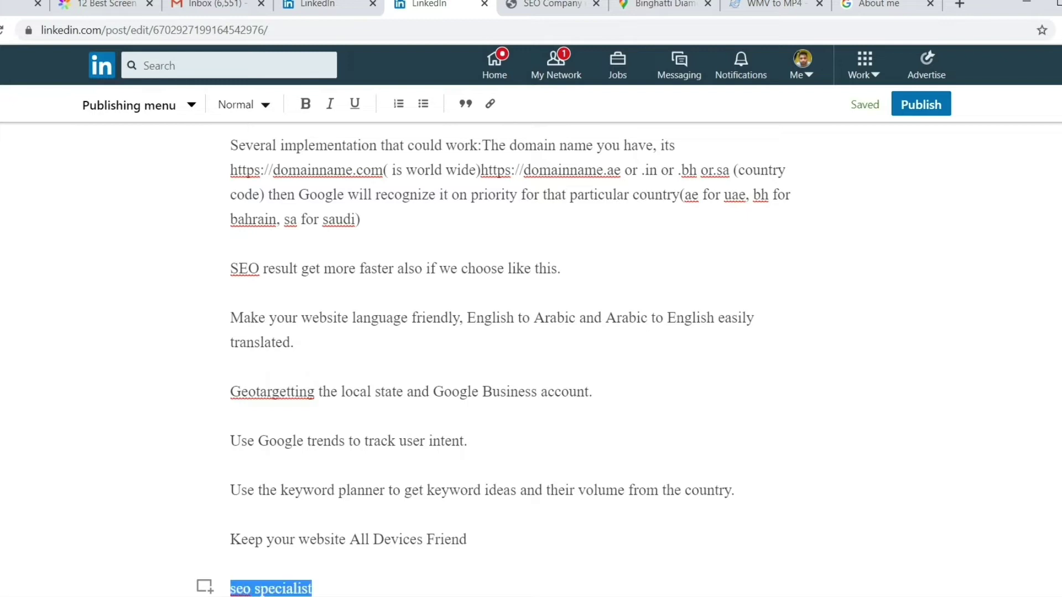
key("BackSpace")
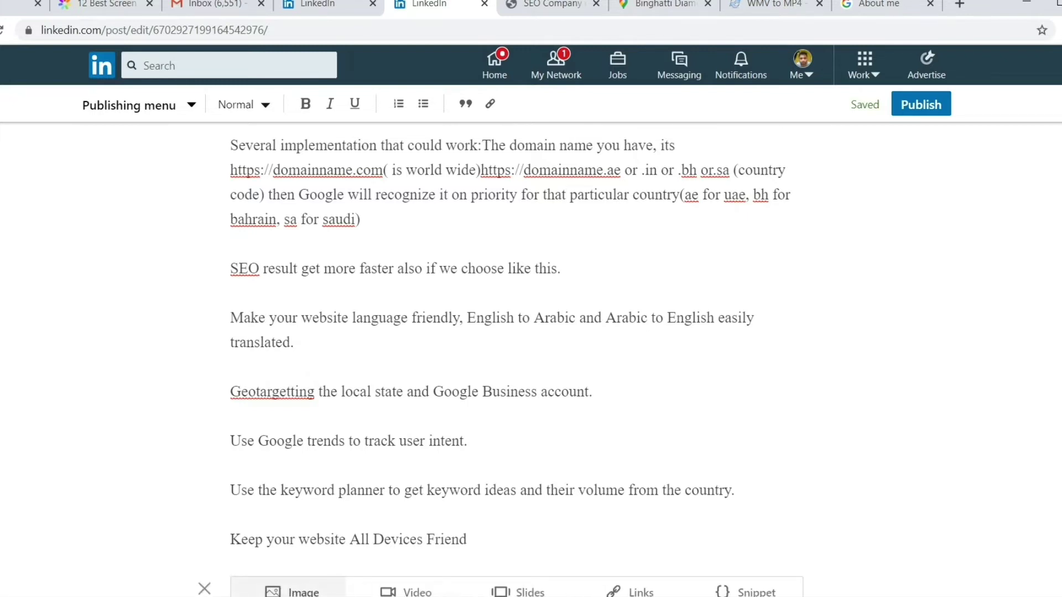
left_click(629, 591)
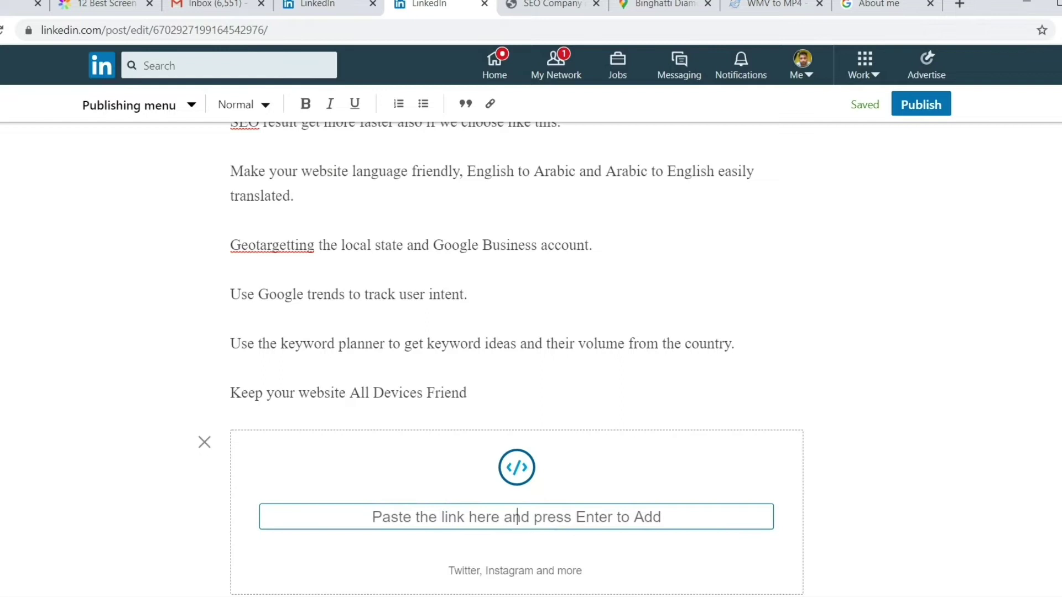
key("ctrl+v")
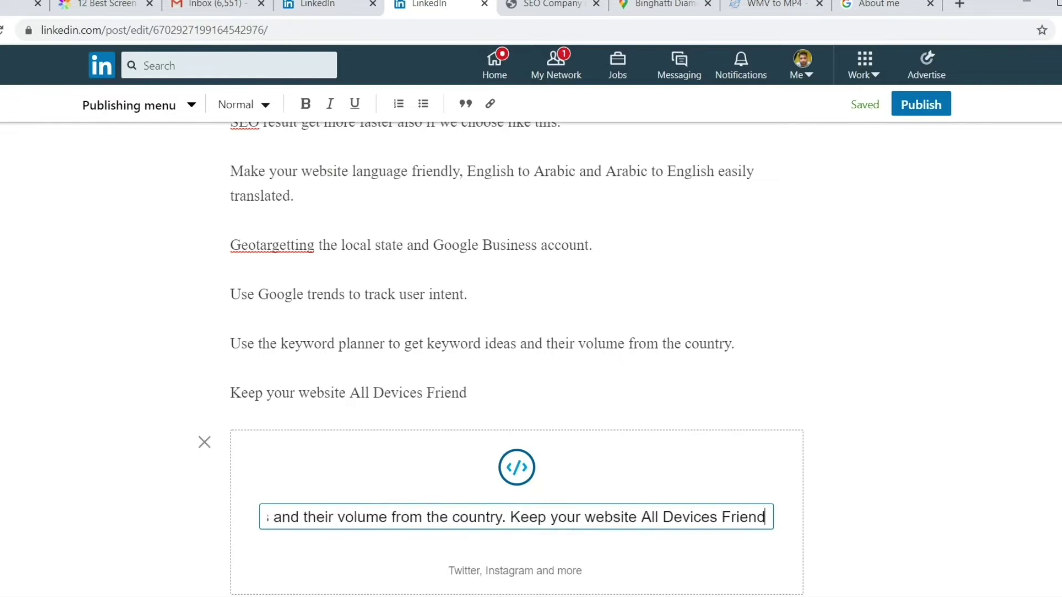
key("alt+Tab")
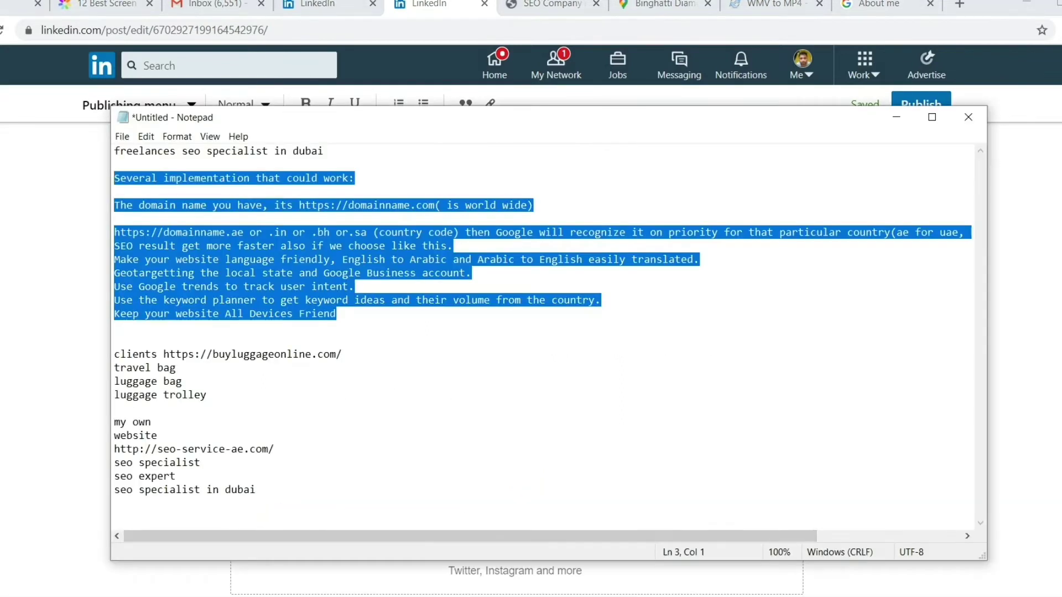
left_click_drag(275, 449, 114, 450)
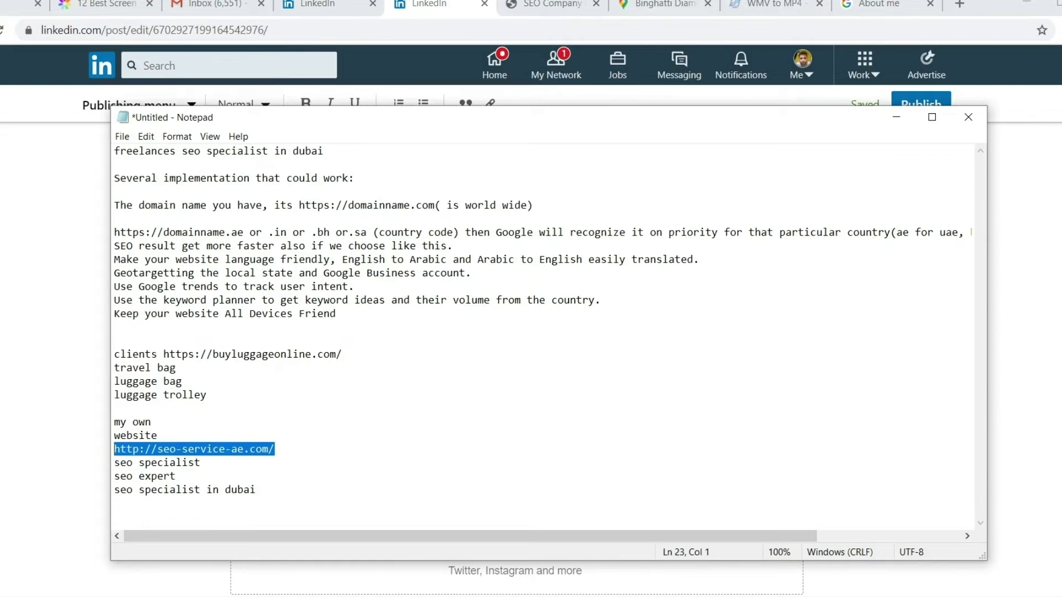
key("alt+Tab")
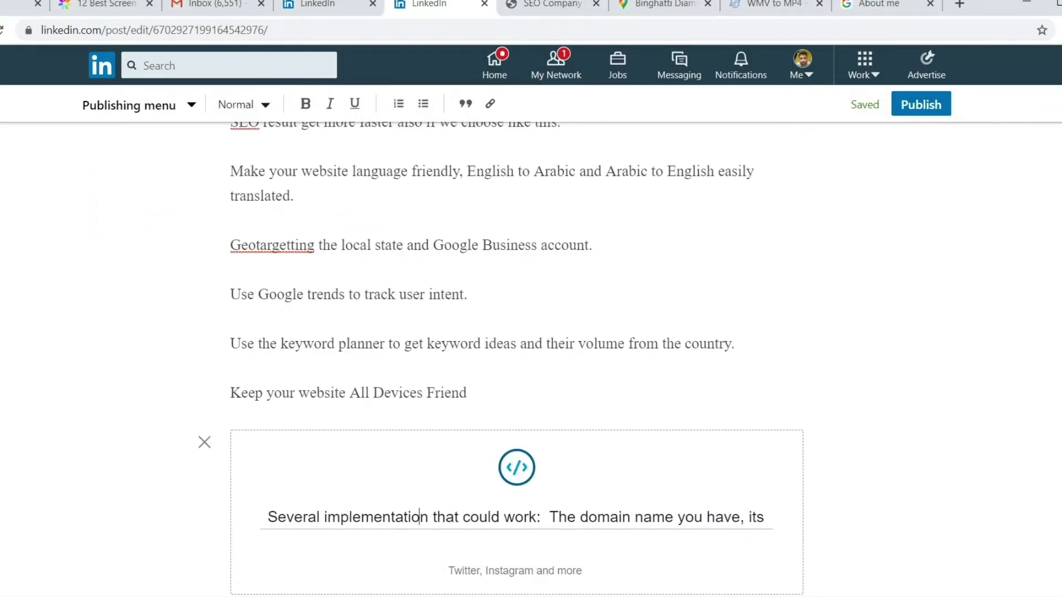
left_click(418, 517)
key("ctrl+a")
key("BackSpace")
key("ctrl+v")
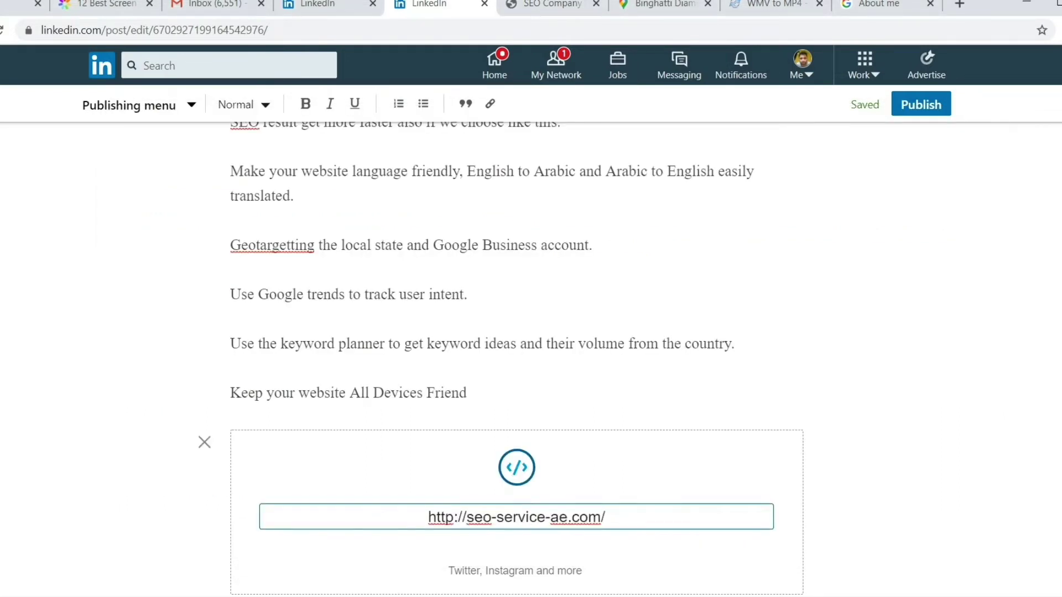
key("Return")
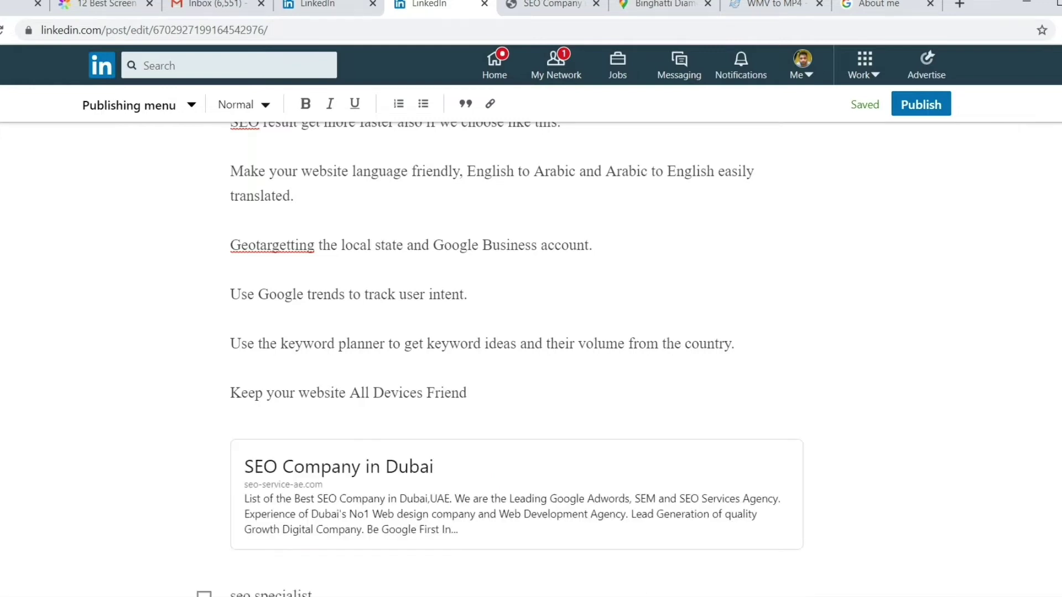
scroll(517, 359, "down", 2)
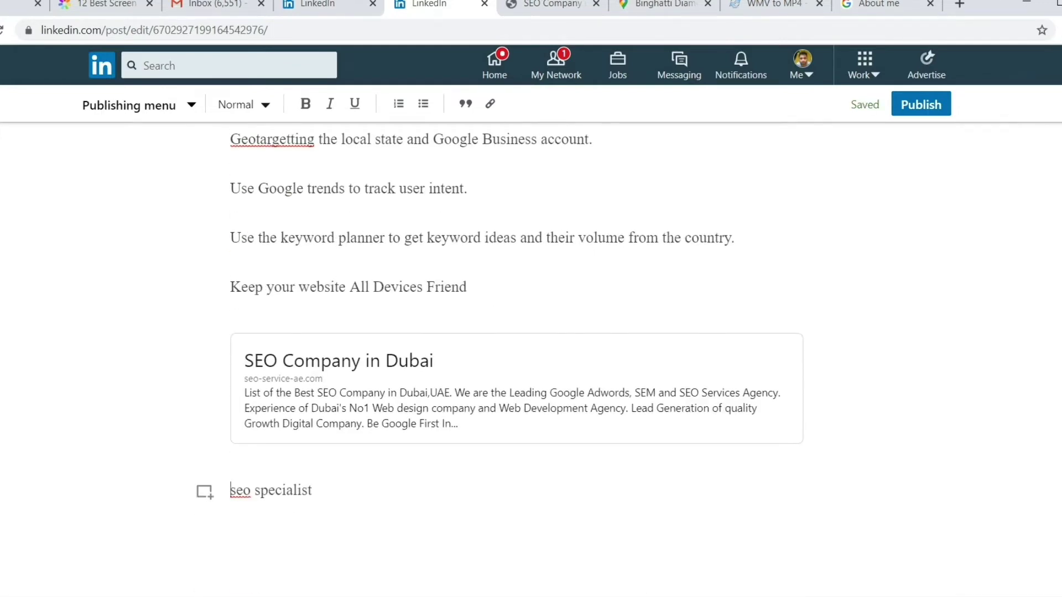
key("shift+Up")
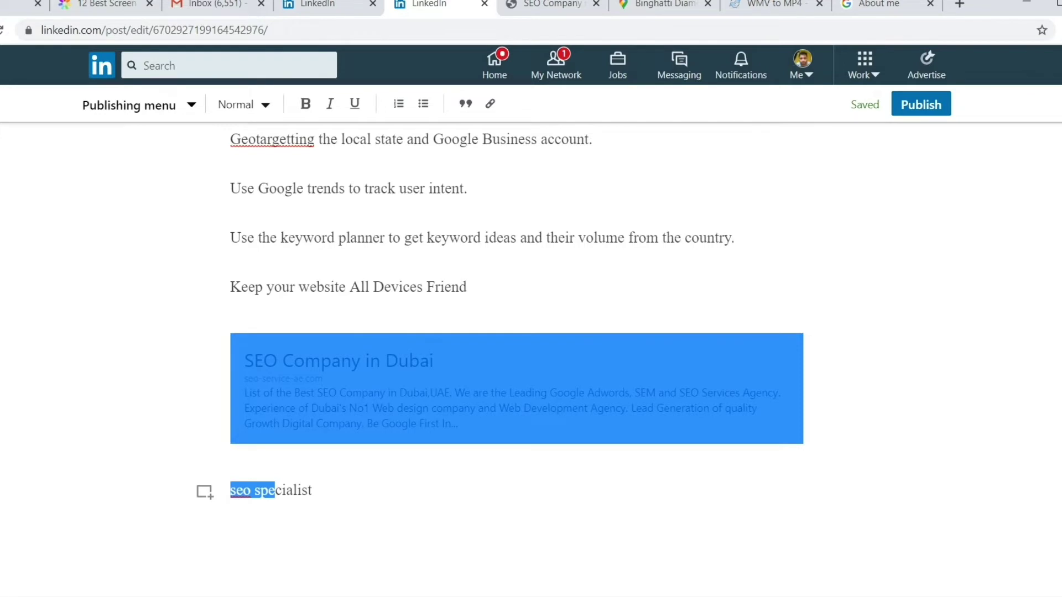
left_click(275, 491)
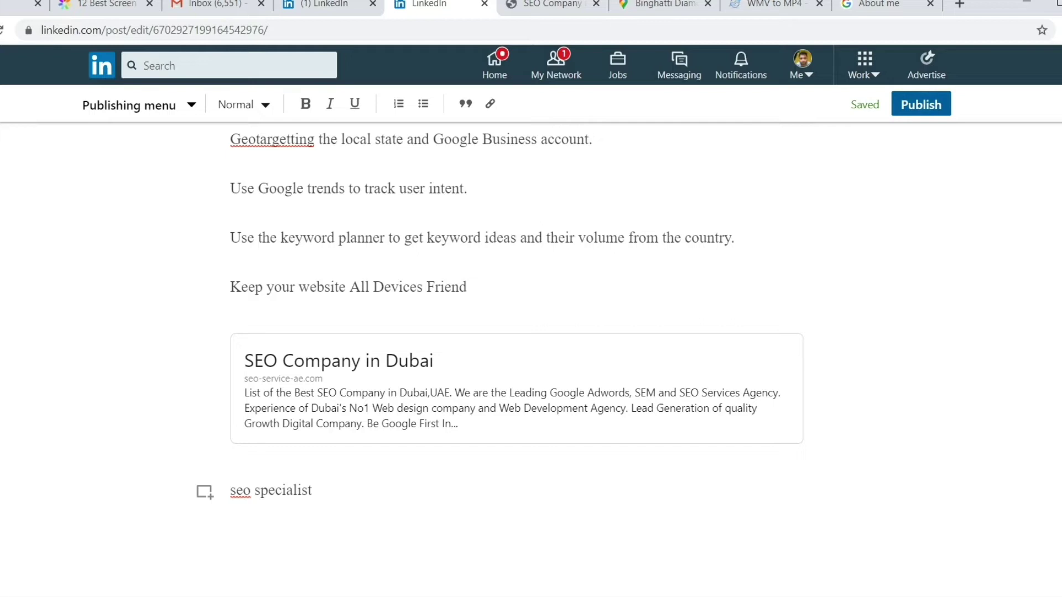
Step: Leave the article draft, look through the account's previously shared posts, and return to the home feed
scroll(517, 359, "up", 10)
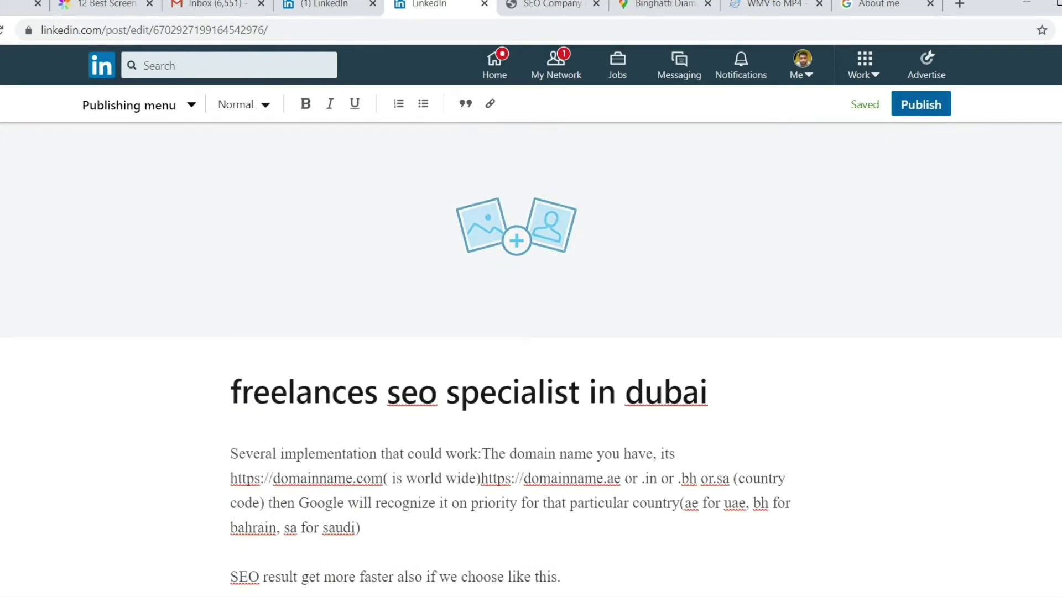
left_click(494, 64)
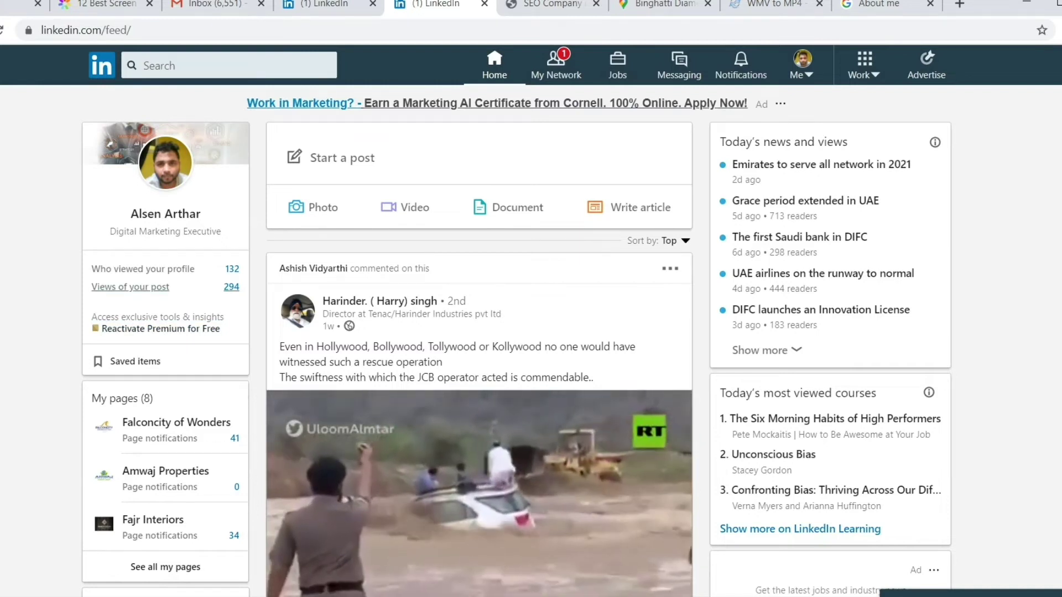
left_click(131, 287)
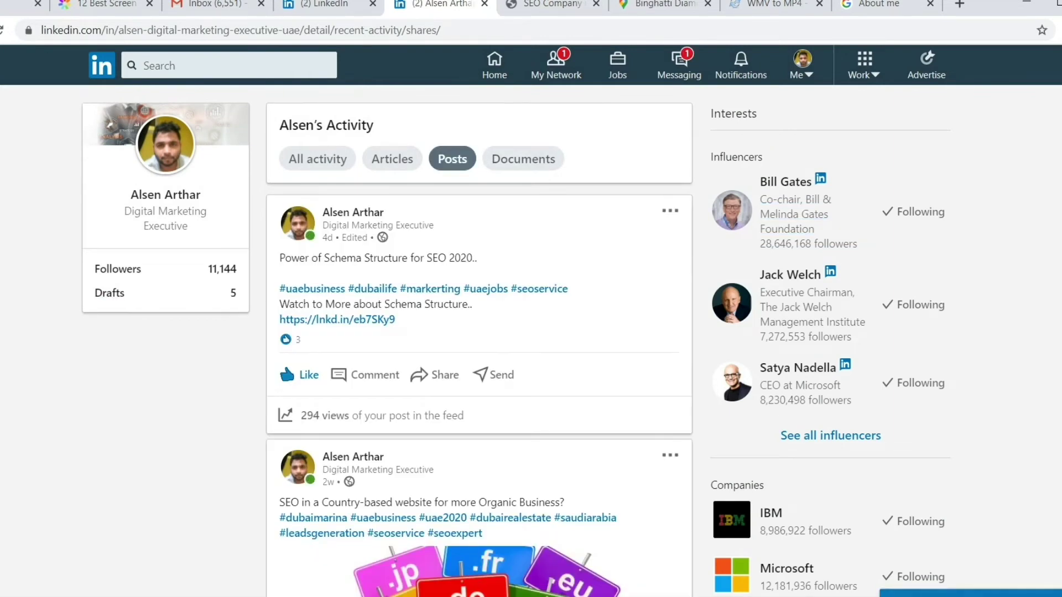
scroll(479, 341, "down", 10)
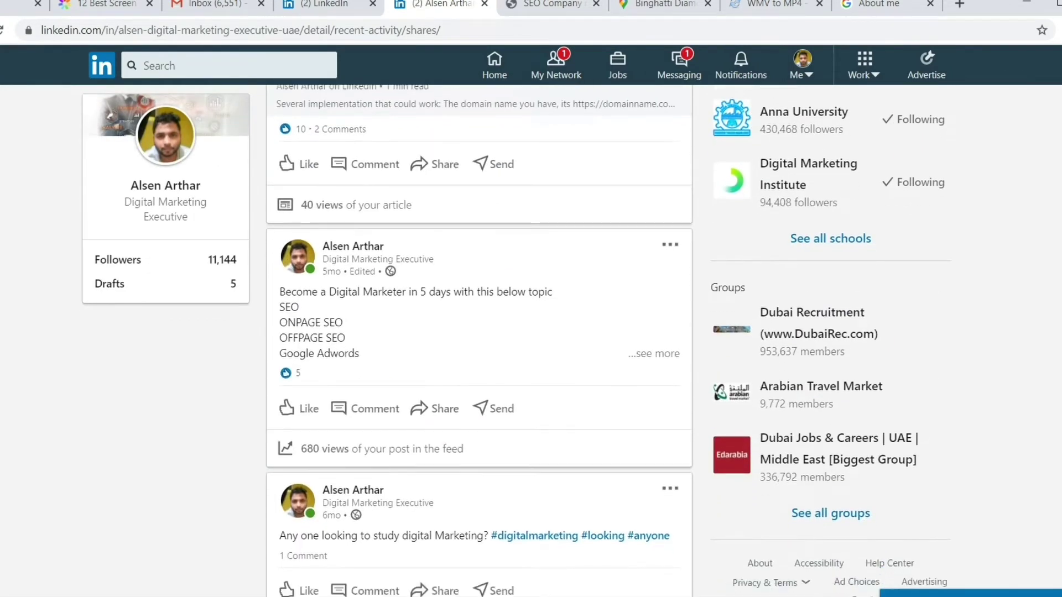
scroll(479, 341, "down", 4)
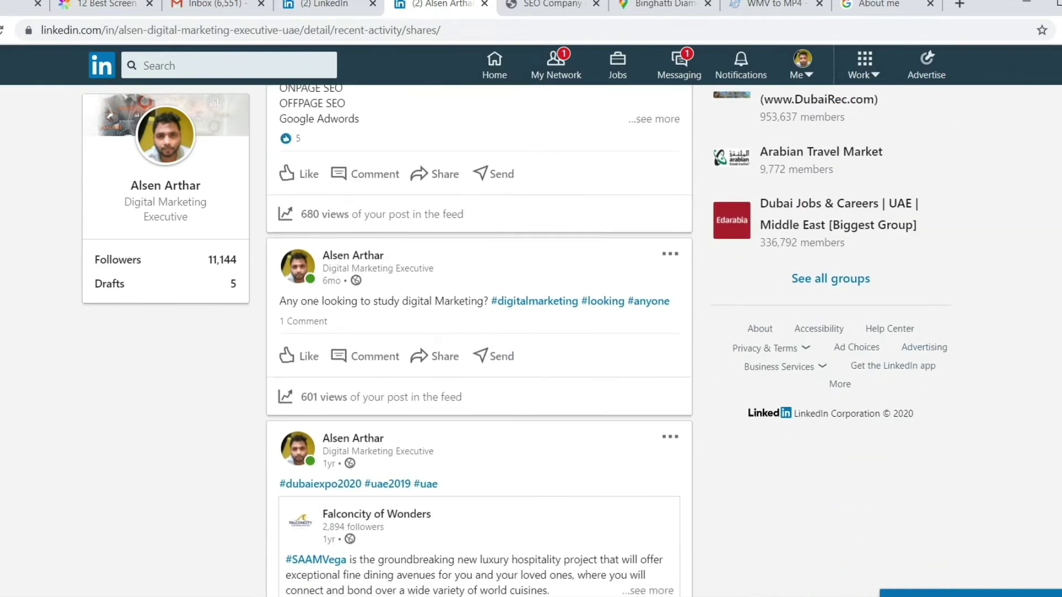
scroll(479, 341, "up", 14)
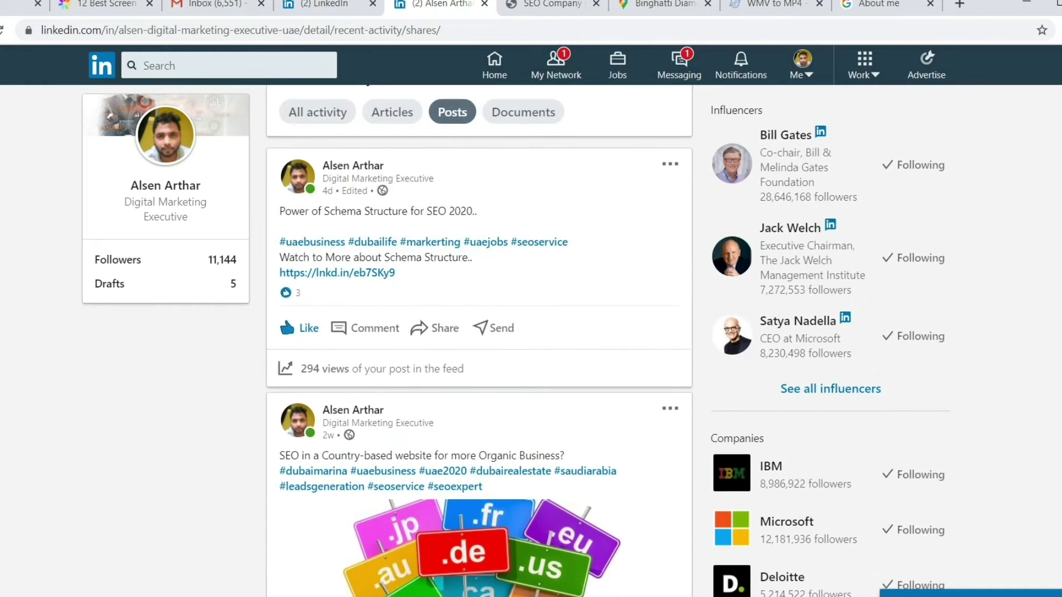
left_click(494, 64)
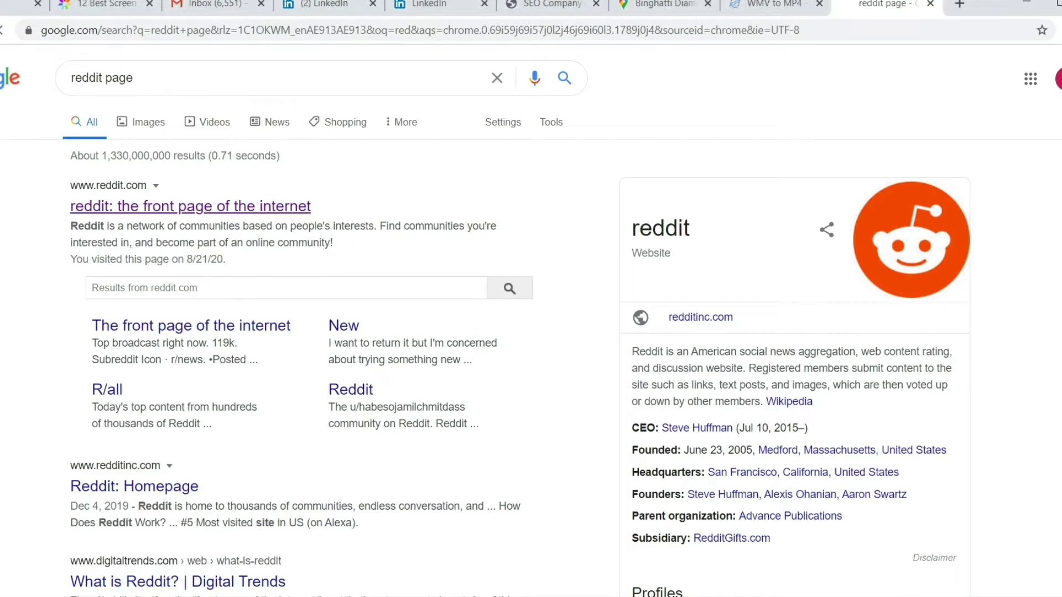
Step: Open Reddit from the Google search results and log out of the current account
left_click(190, 207)
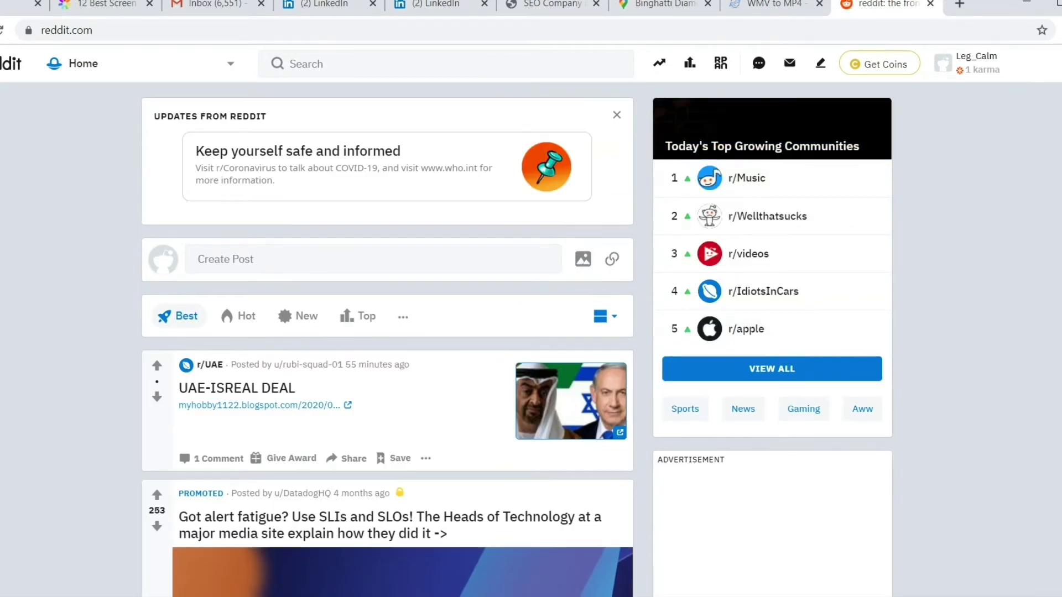
left_click(1051, 63)
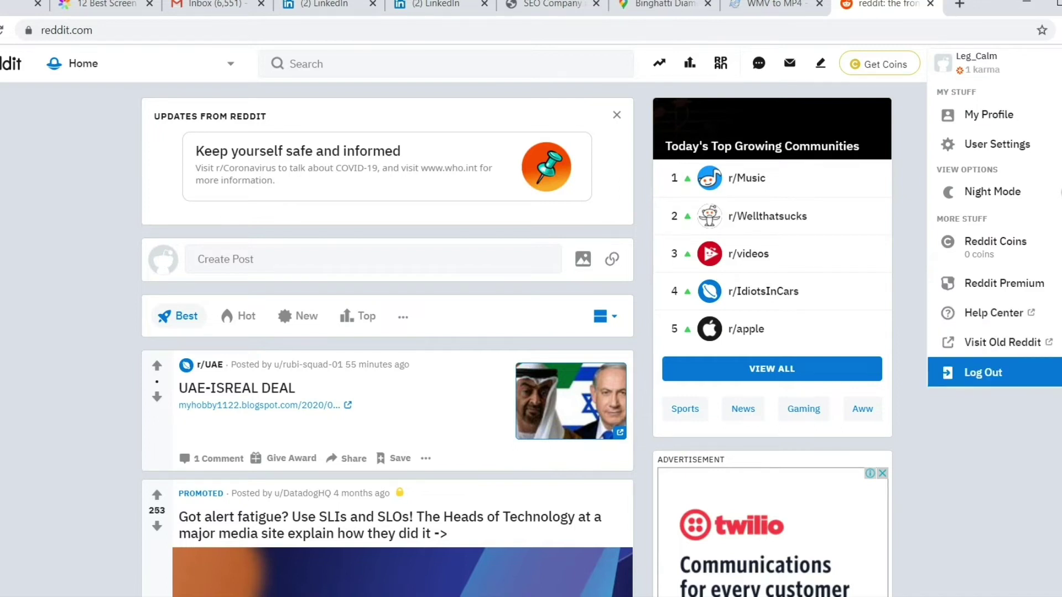
left_click(982, 372)
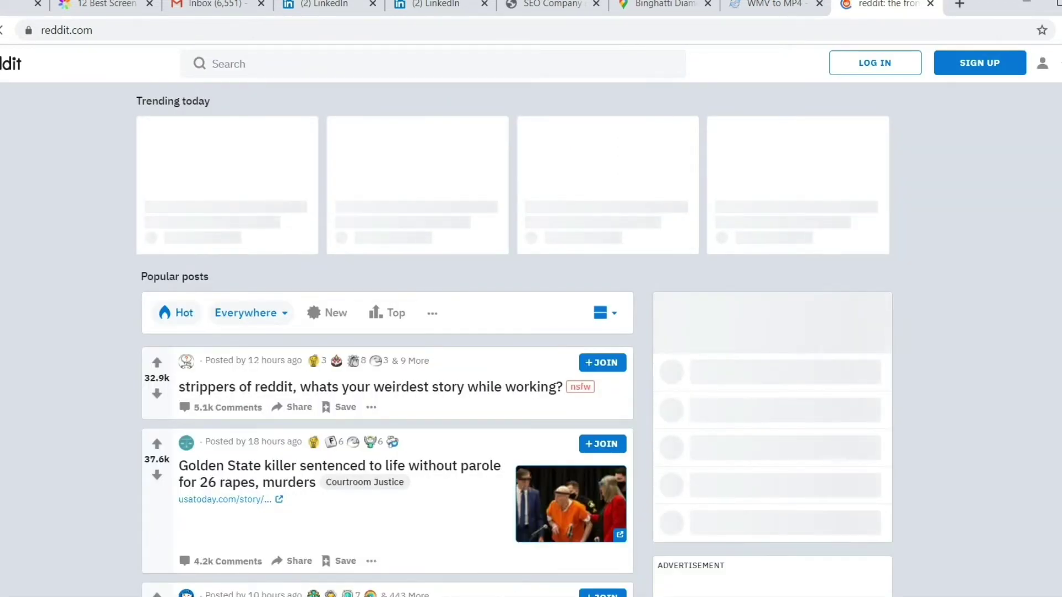
Step: Log back in to Reddit with the "Digital World" Google account
left_click(1054, 63)
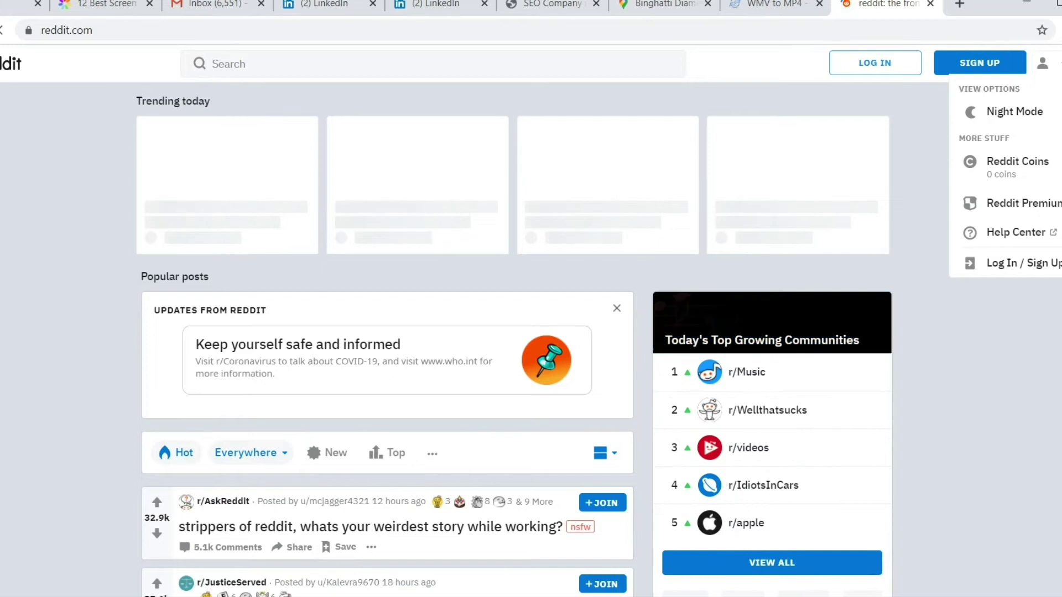
left_click(1023, 263)
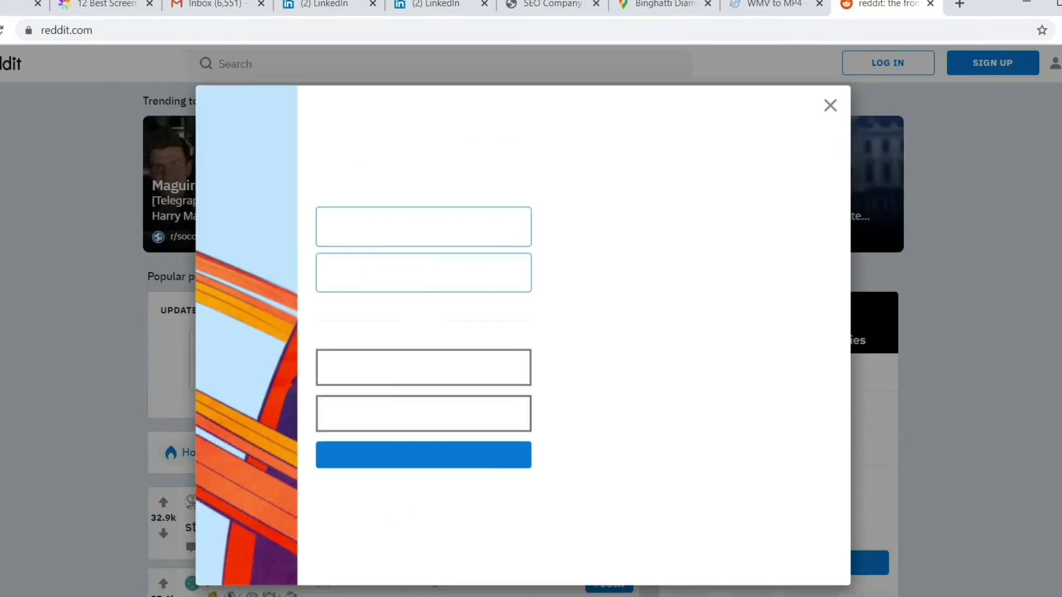
left_click(423, 226)
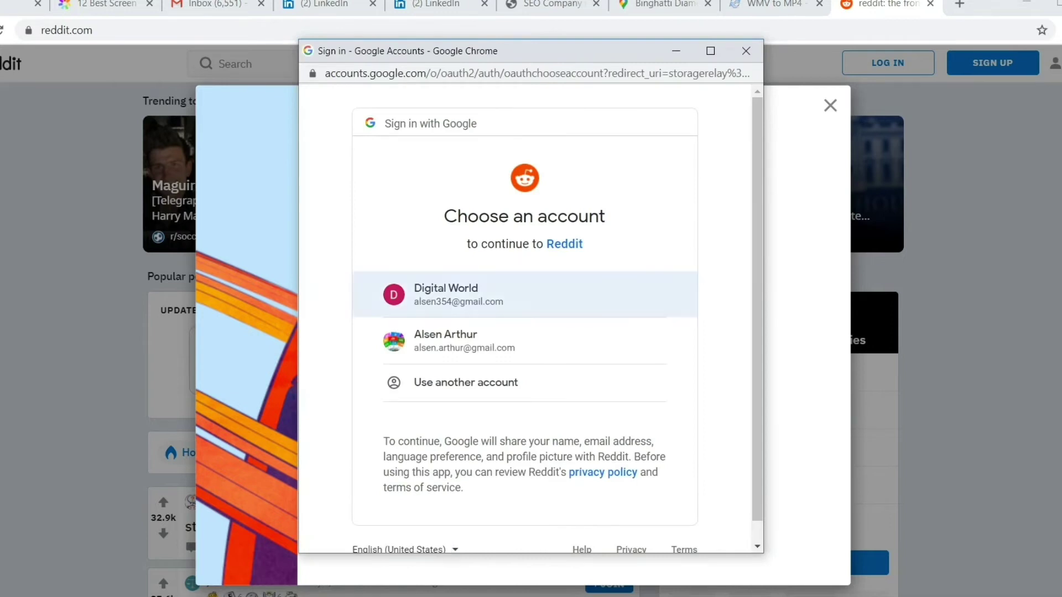
left_click(445, 294)
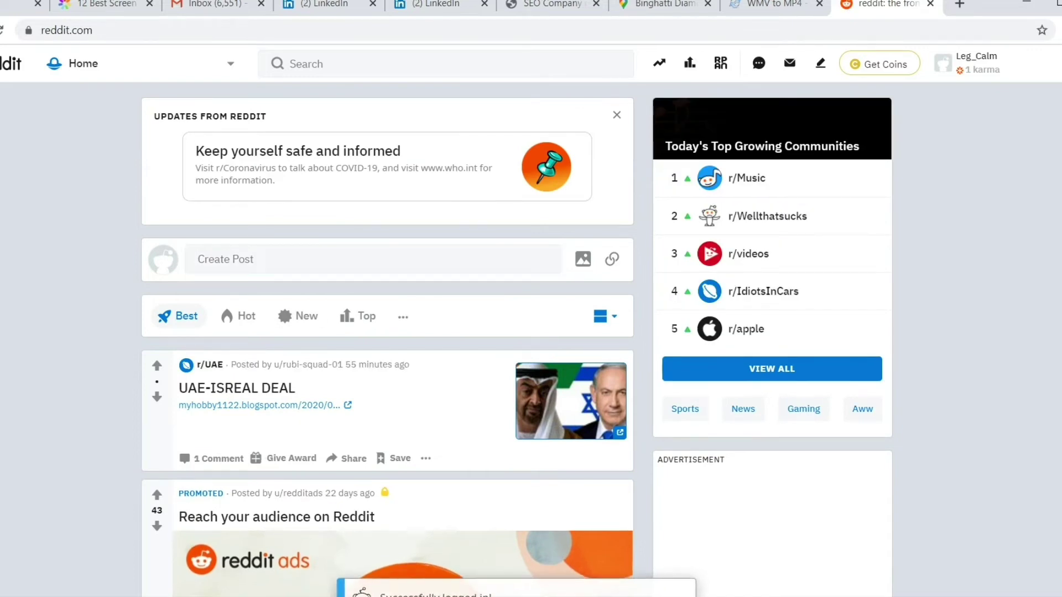
Step: Start a new text post and title it "seo specialist in dubai"
left_click(299, 316)
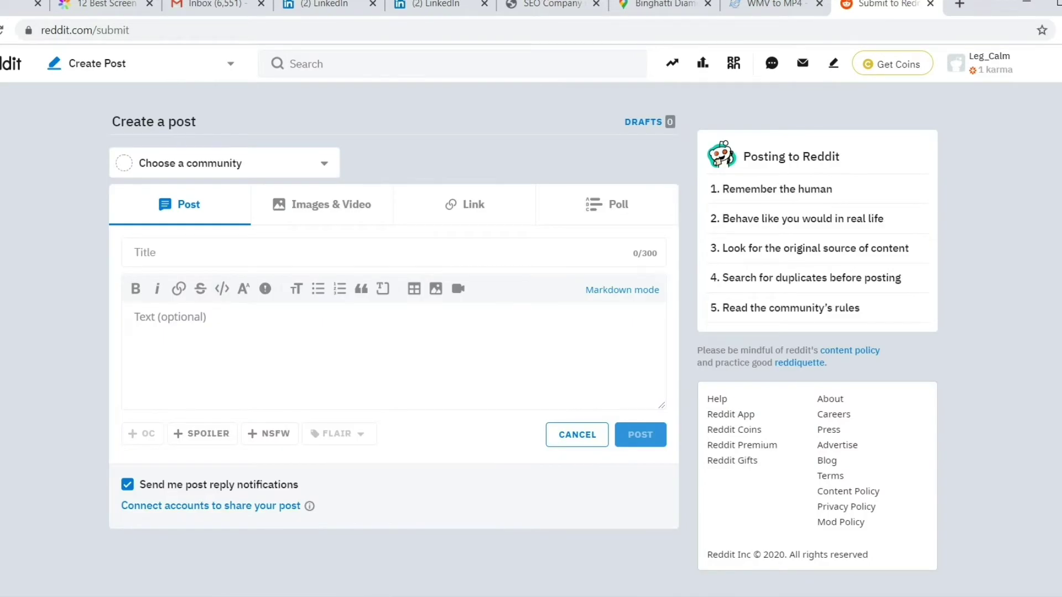
left_click(145, 252)
type("seo")
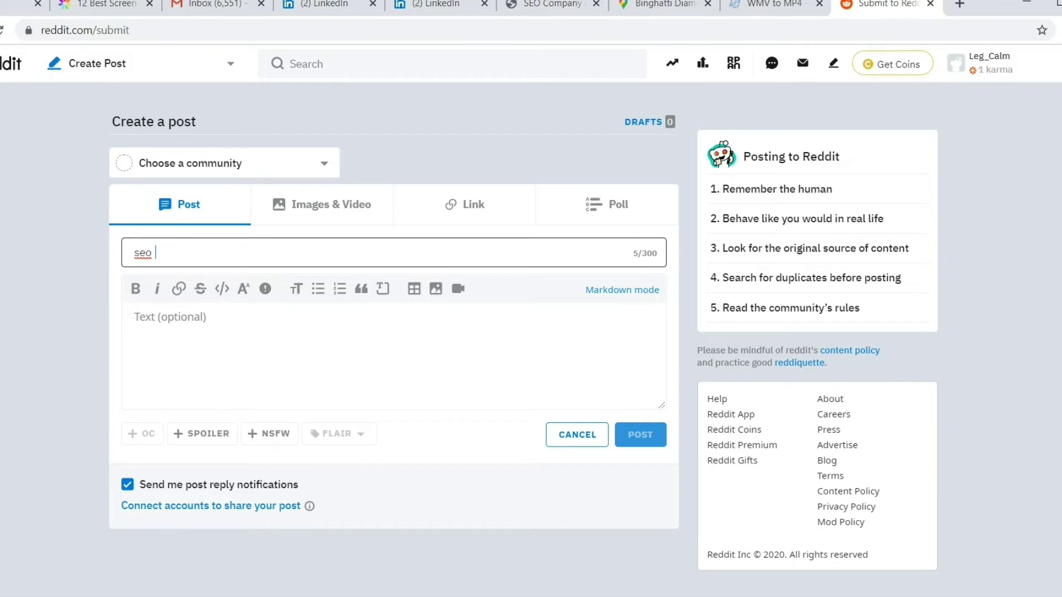
type("spe")
key("BackSpace")
key("BackSpace")
type("pecialist in dubai")
Step: Copy the Notepad text from "SEO result get more faster" to "All Devices Friend" into the post body and add the line "seo specialist"
left_click(134, 317)
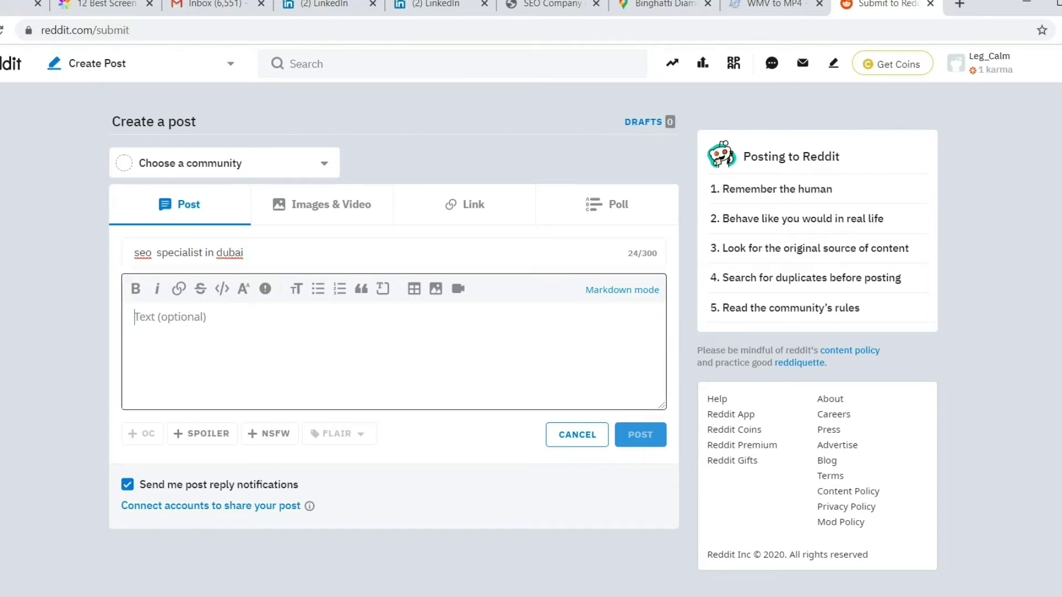
key("alt+Tab")
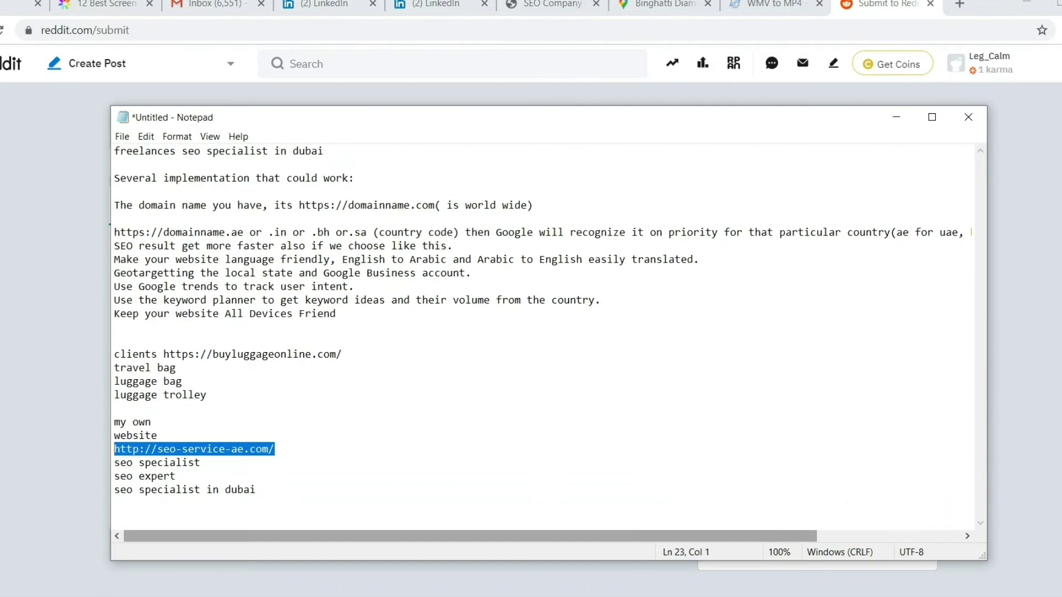
left_click_drag(336, 314, 114, 245)
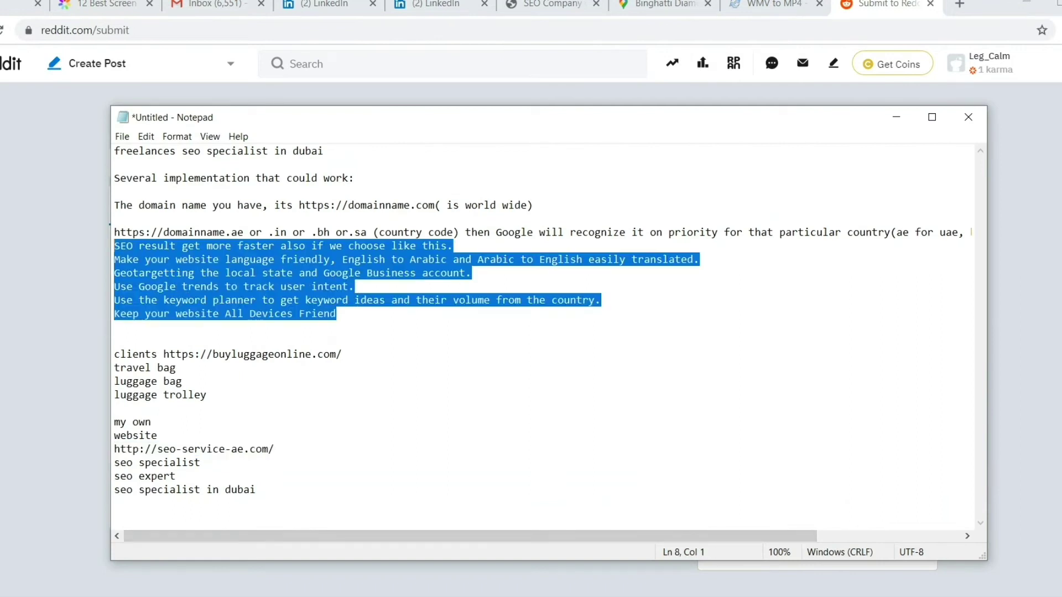
key("ctrl+c")
key("alt+Tab")
key("ctrl+v")
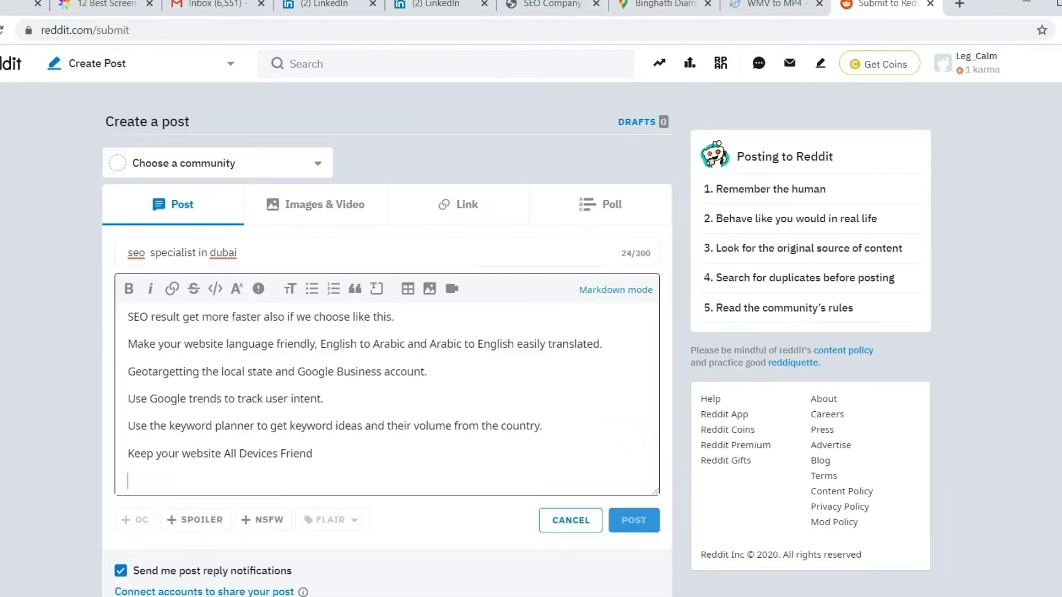
type("seo specialist")
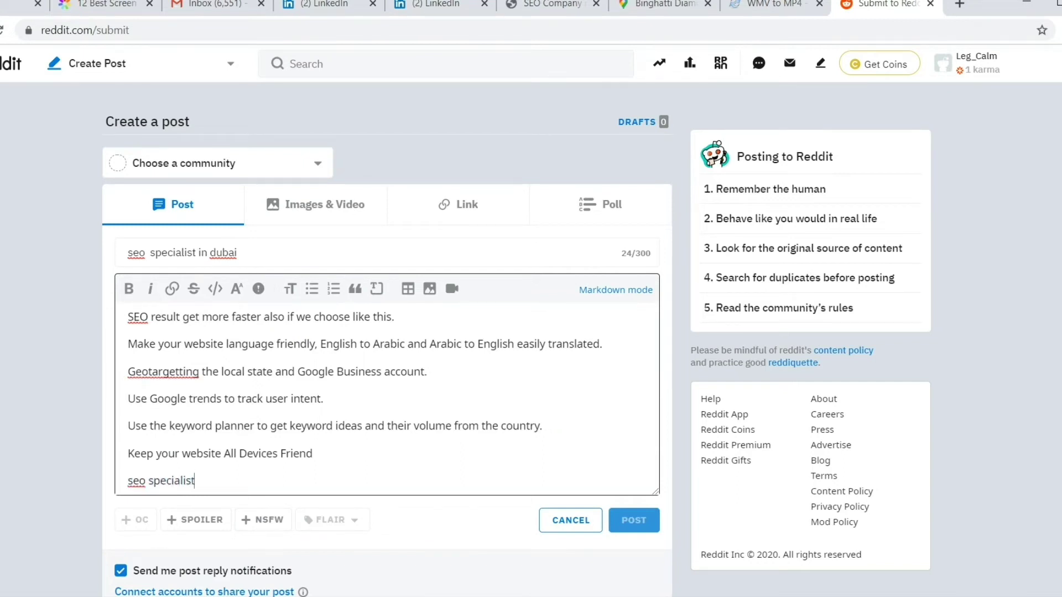
key("shift+Home")
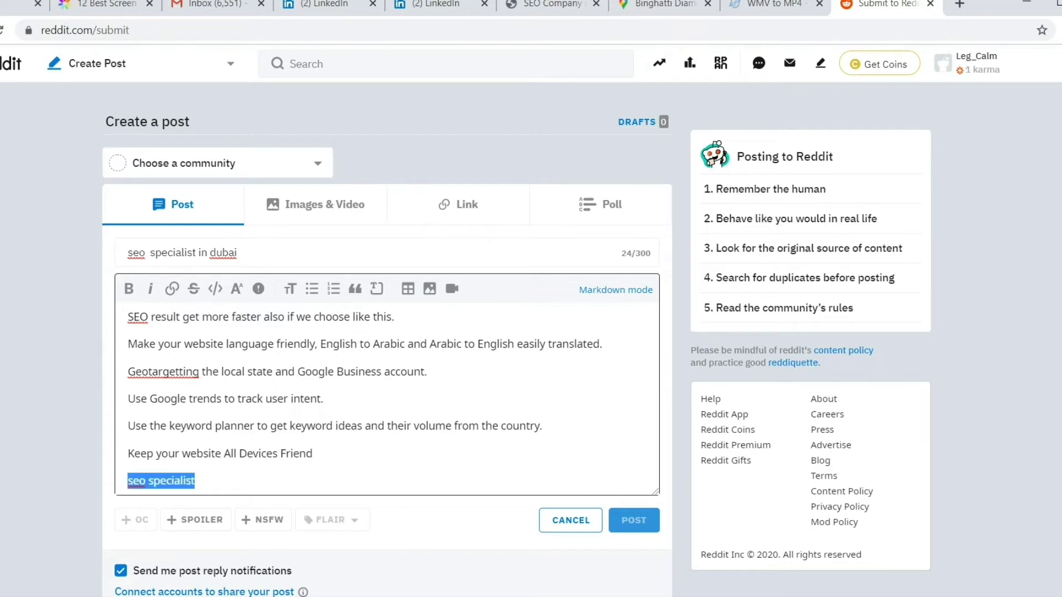
left_click(172, 289)
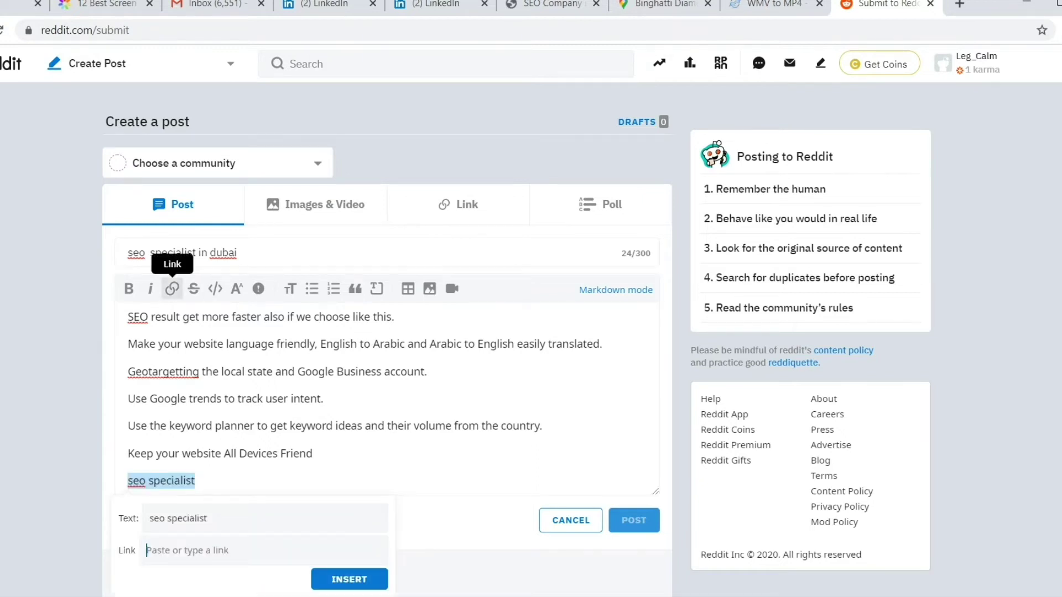
key("alt+Tab")
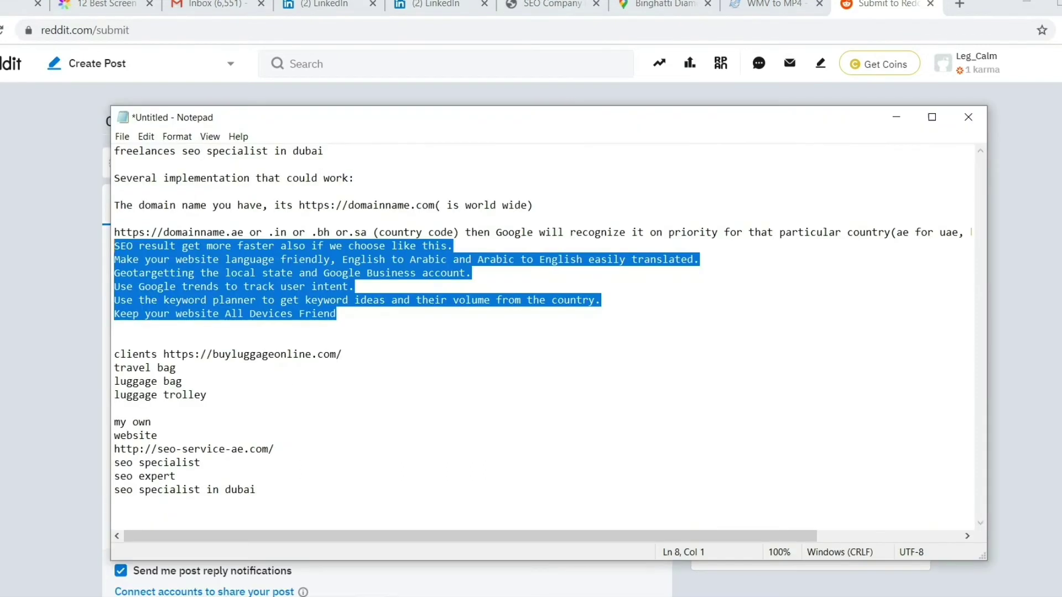
left_click_drag(275, 449, 114, 449)
key("alt+Tab")
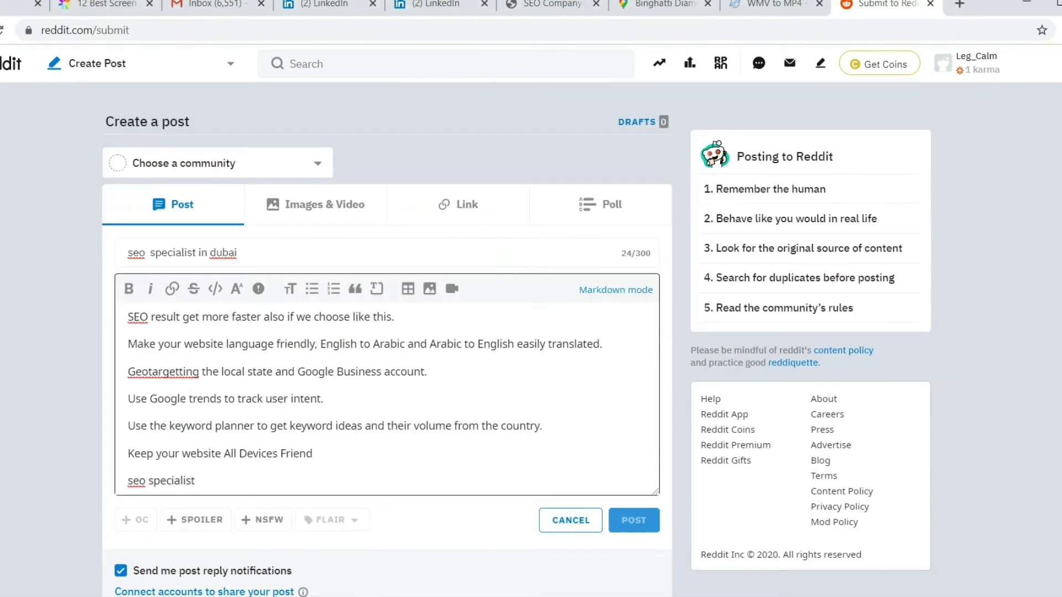
left_click_drag(194, 481, 127, 481)
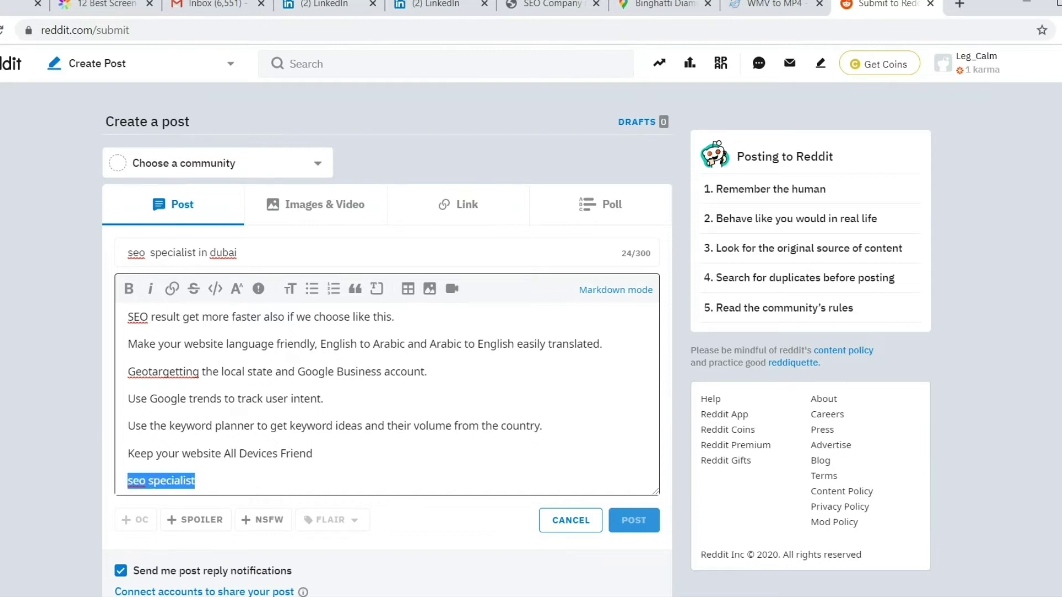
left_click(172, 289)
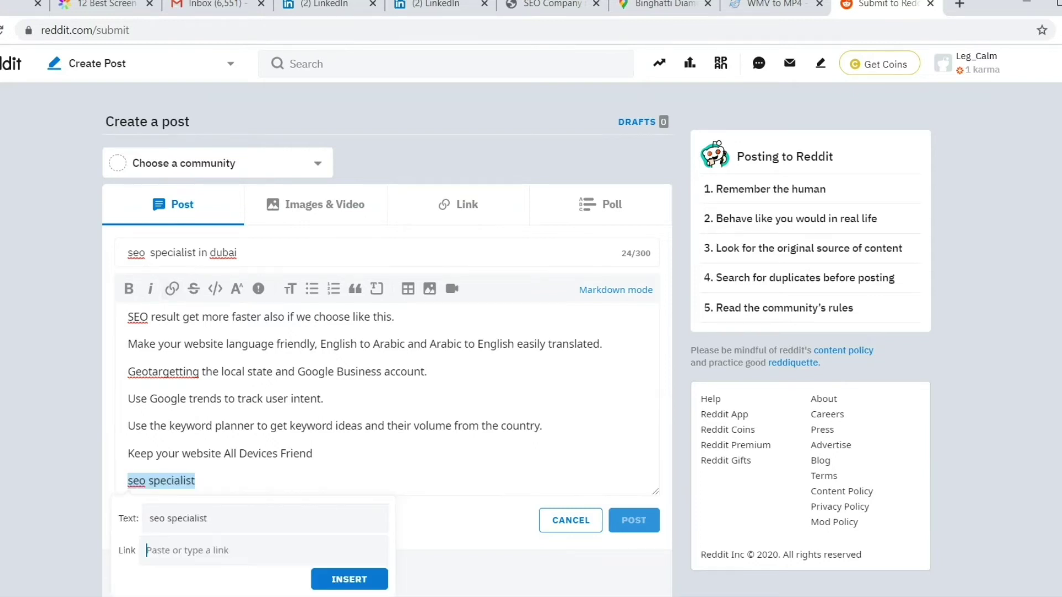
key("ctrl+v")
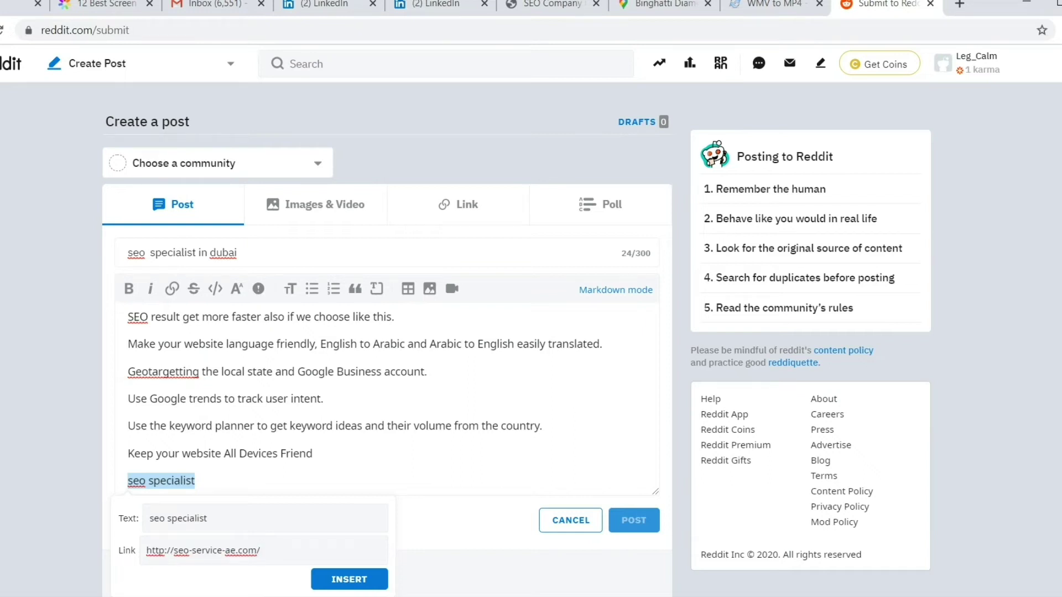
key("Return")
double_click(349, 579)
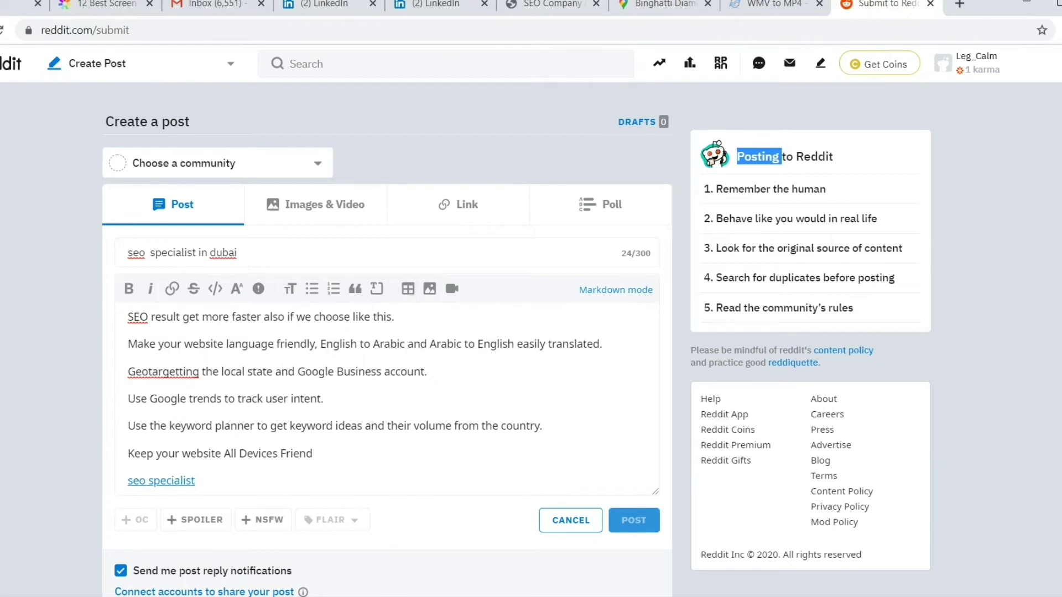
Step: Choose r/UAE as the community and publish the post
left_click(218, 164)
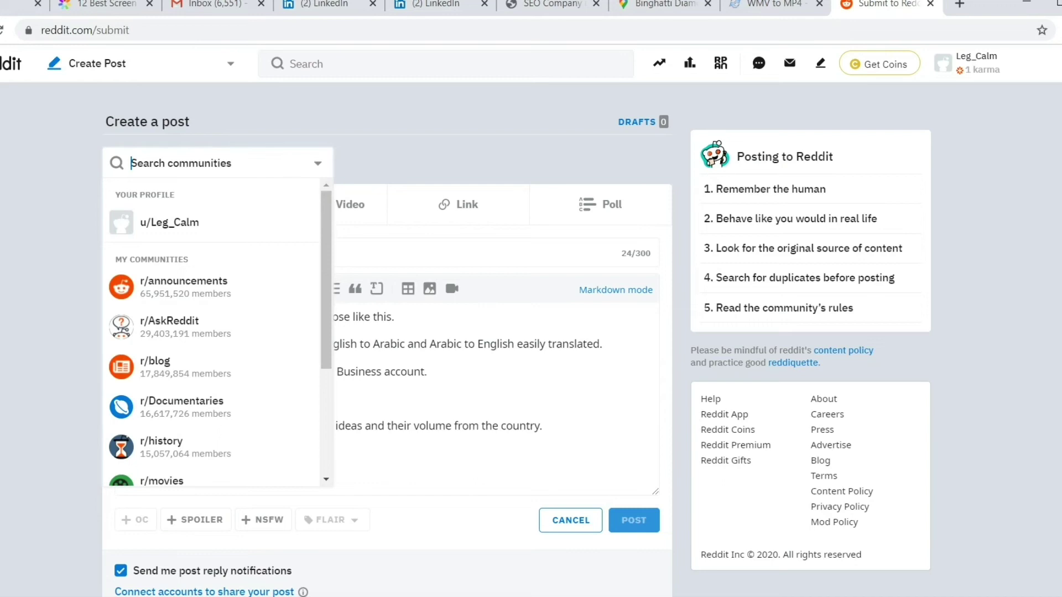
scroll(215, 331, "down", 3)
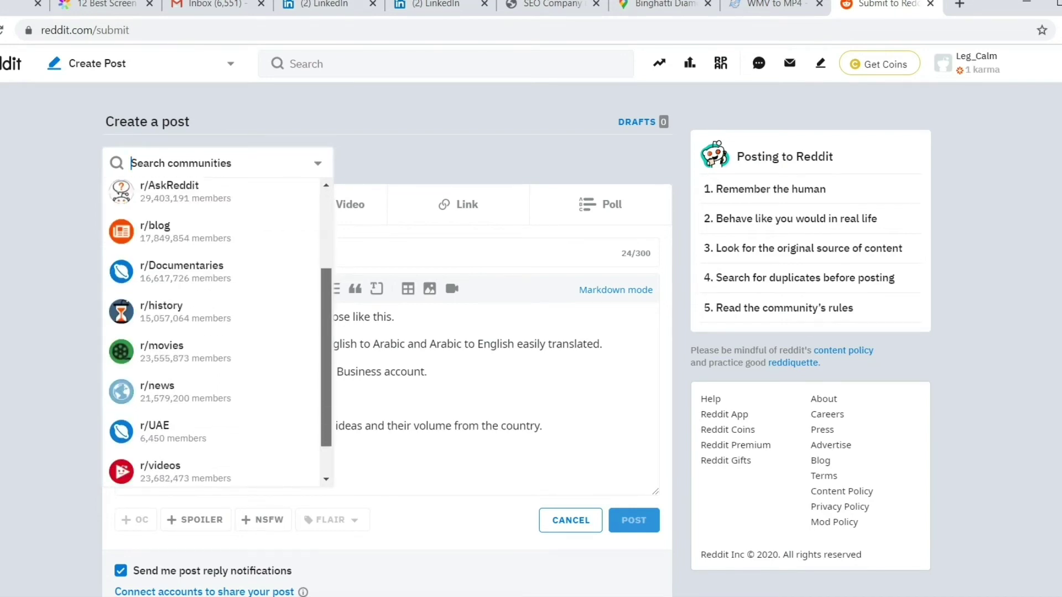
left_click(155, 384)
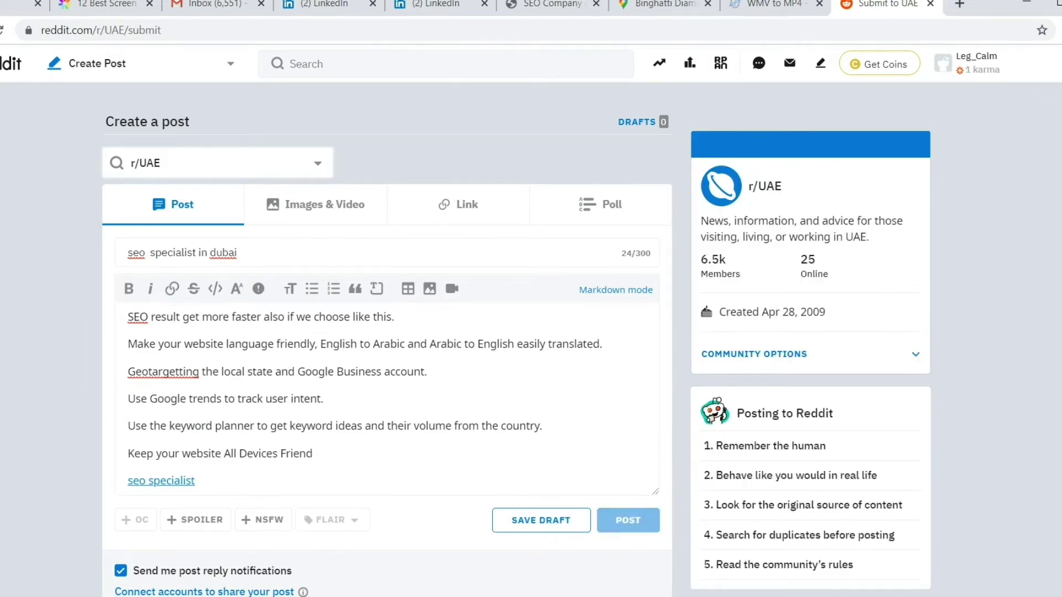
left_click(628, 520)
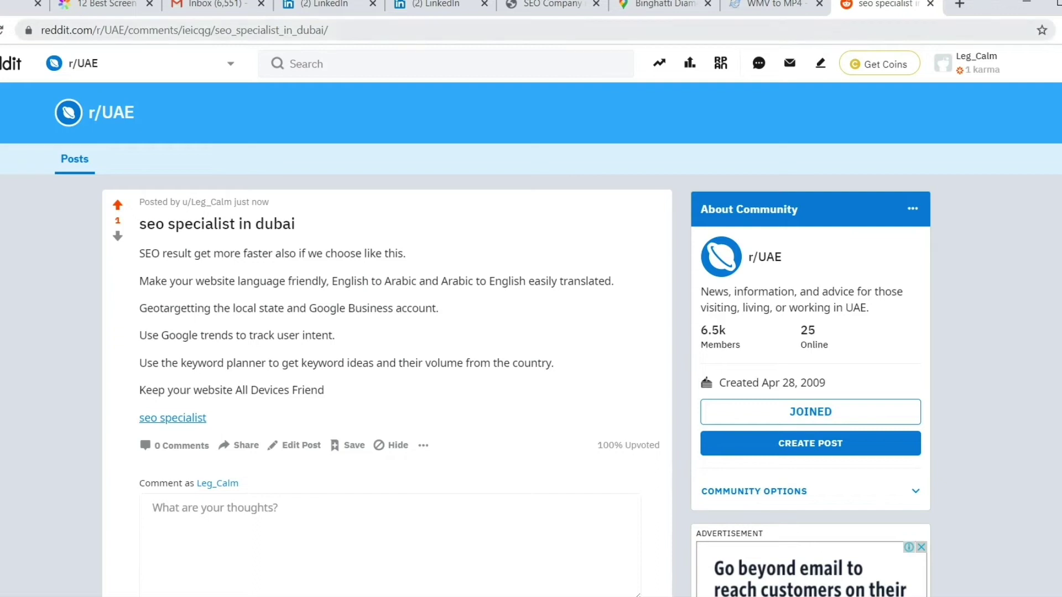
left_click(609, 30)
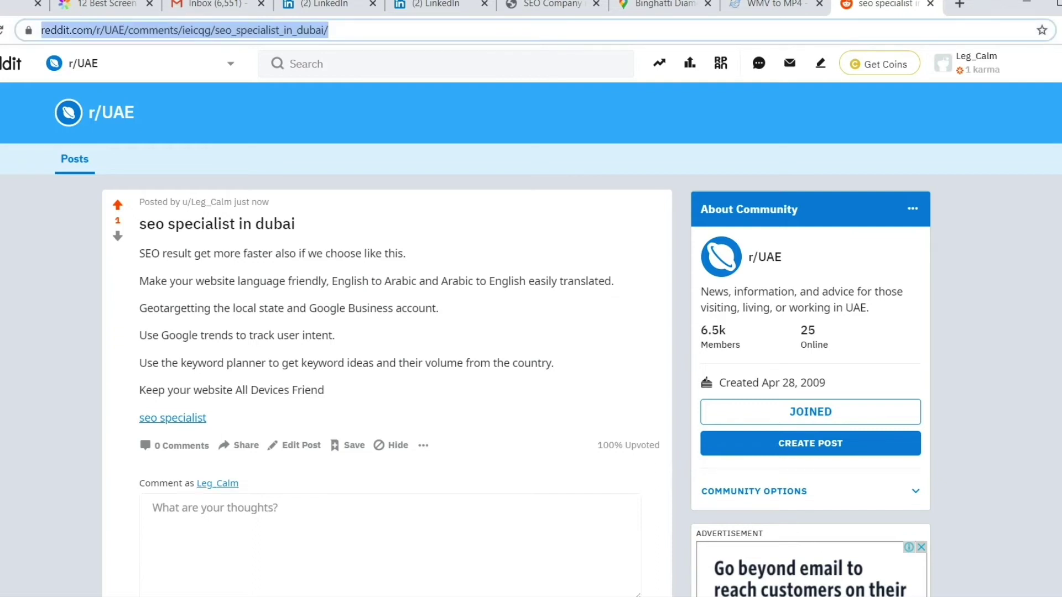
left_click(387, 545)
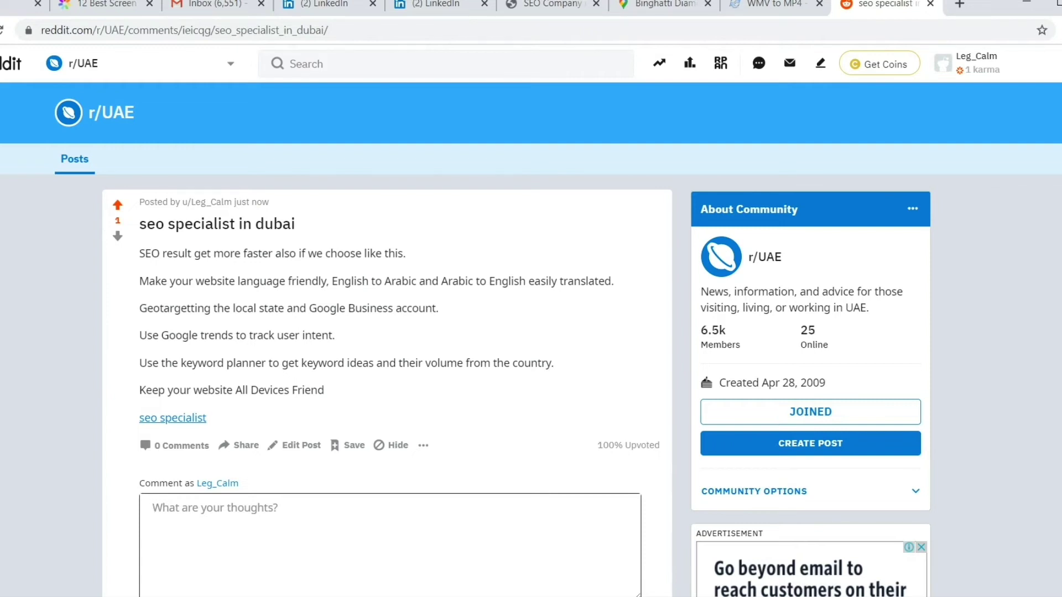
scroll(387, 332, "down", 8)
scroll(387, 332, "up", 8)
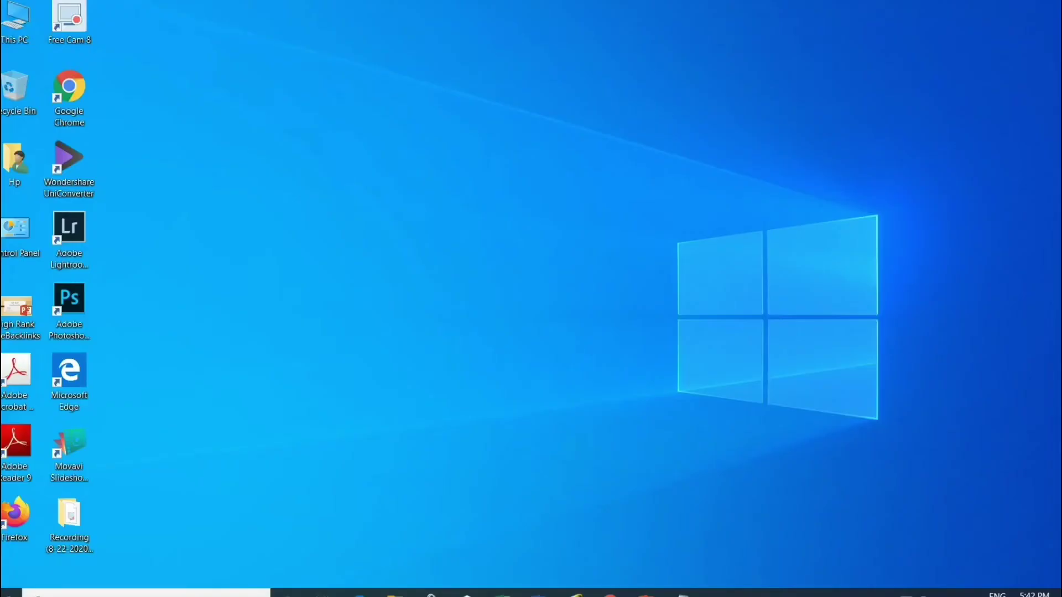
double_click(69, 98)
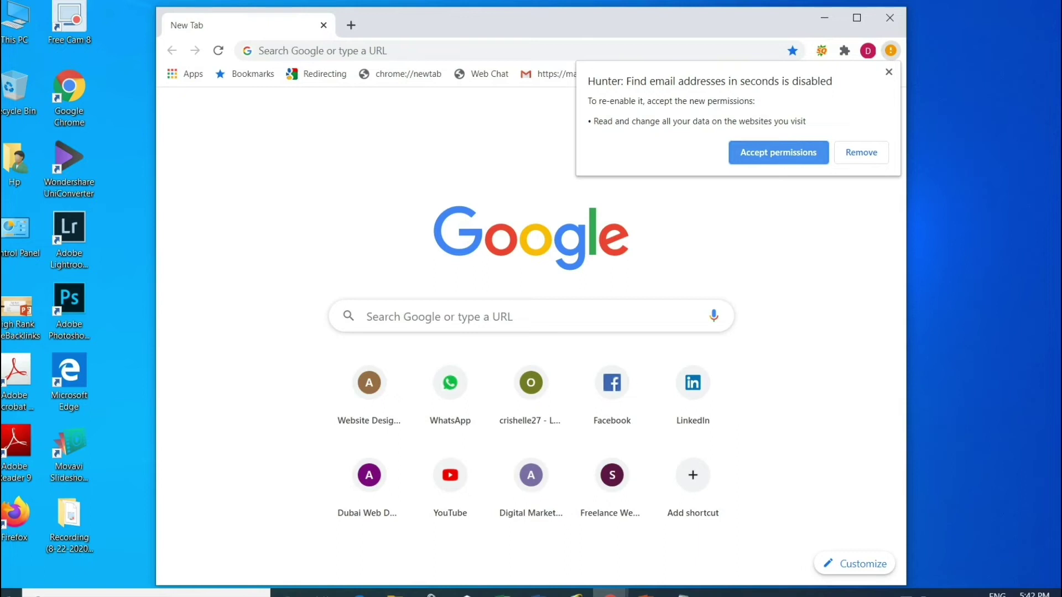
left_click(778, 152)
left_click(506, 51)
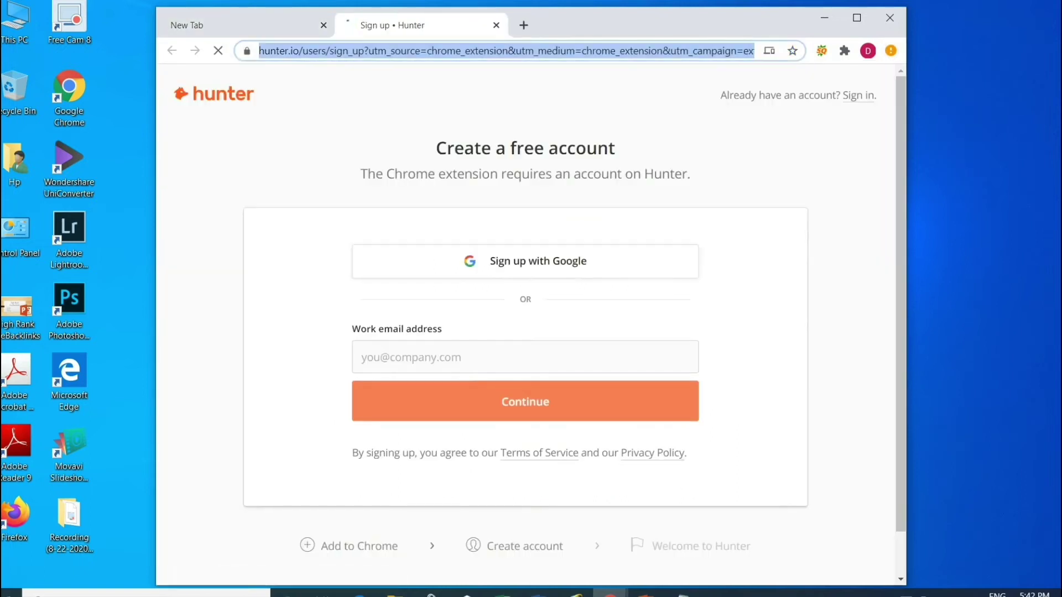
type("http://classified4u.biz/")
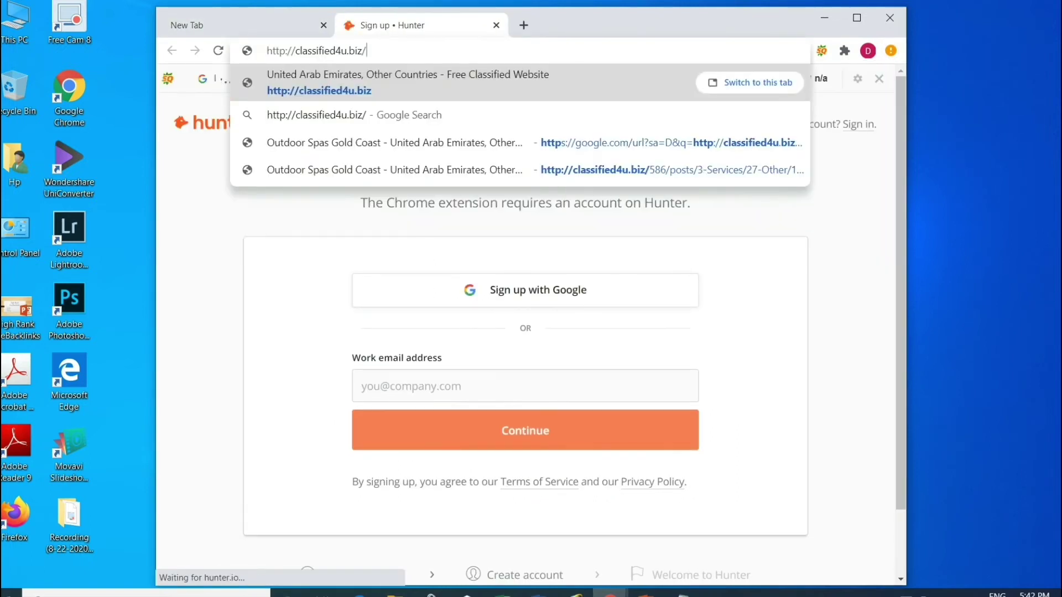
key("Return")
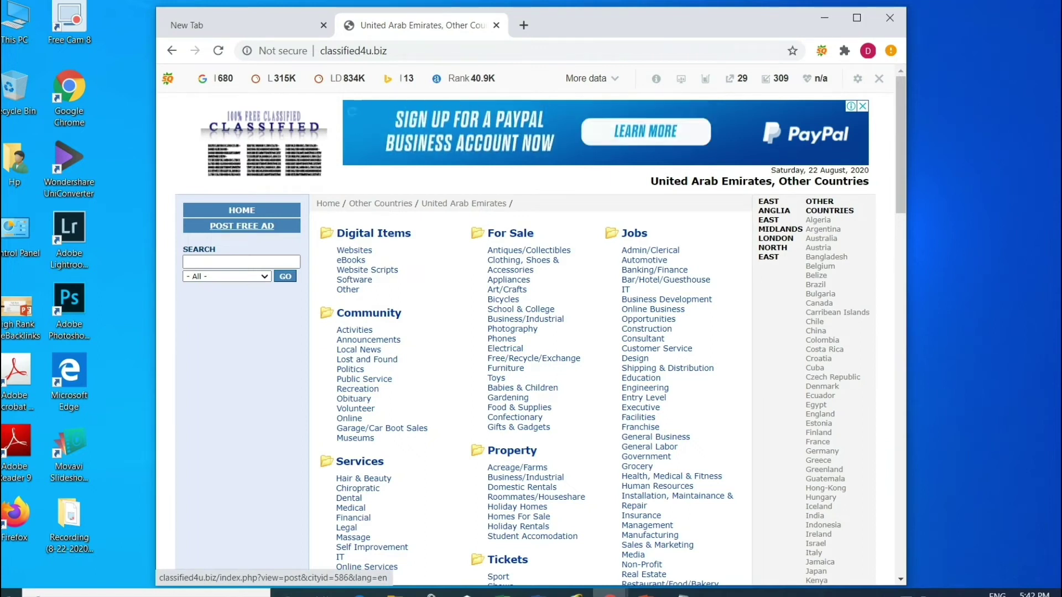
Step: Start a free ad for United Arab Emirates in the Services category, Online Services subcategory
left_click(242, 226)
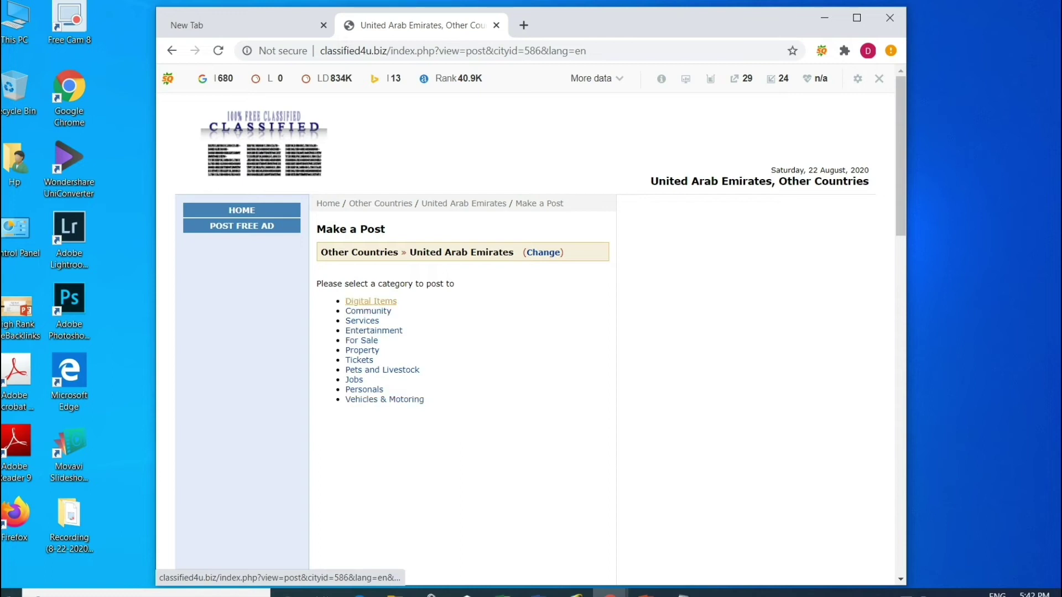
left_click(362, 321)
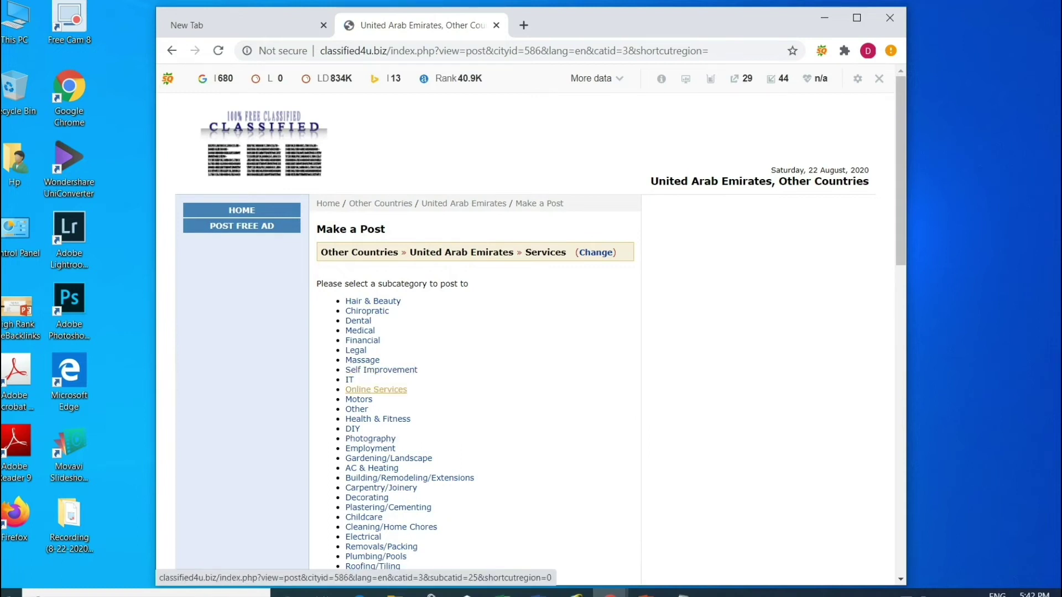
left_click(376, 389)
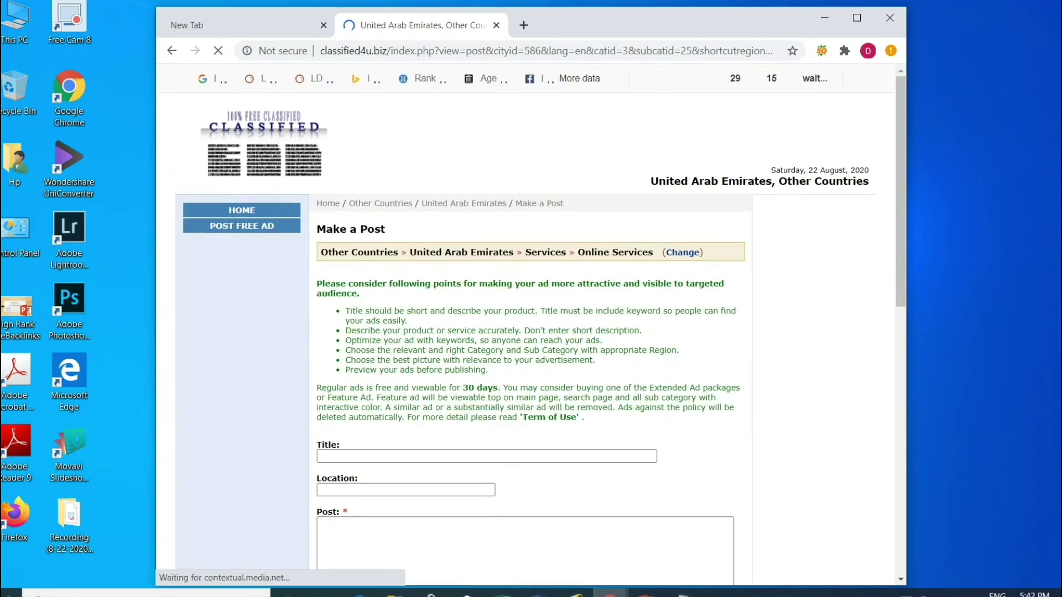
left_click_drag(900, 166, 901, 235)
scroll(525, 332, "up", 3)
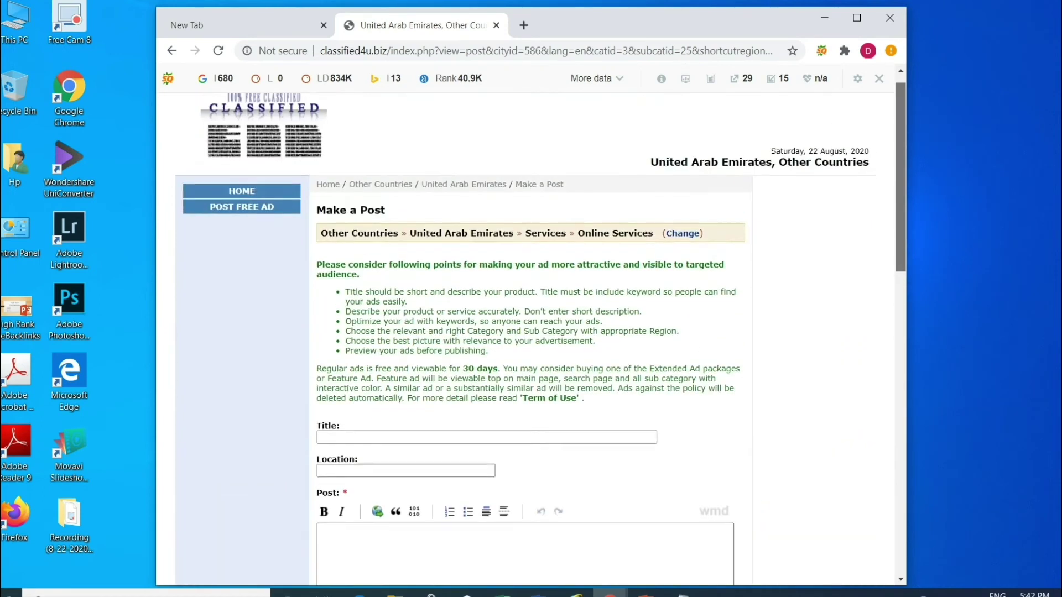
Step: Examine the classified site's Alexa rank, Bing index and SEMrush rank in the SEO extension's page info
left_click(821, 51)
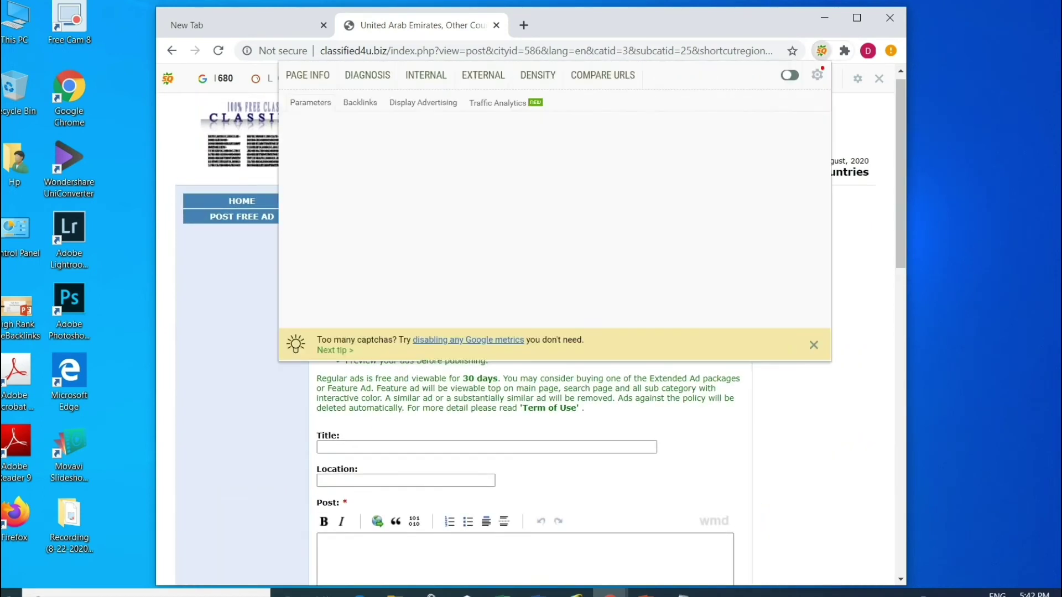
mouse_move(335, 167)
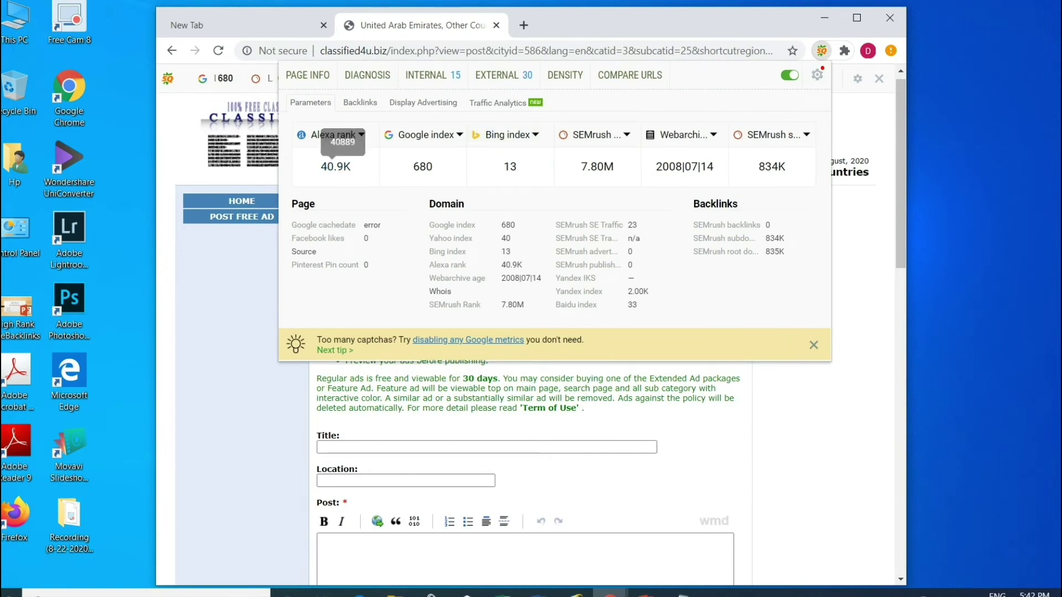
mouse_move(510, 167)
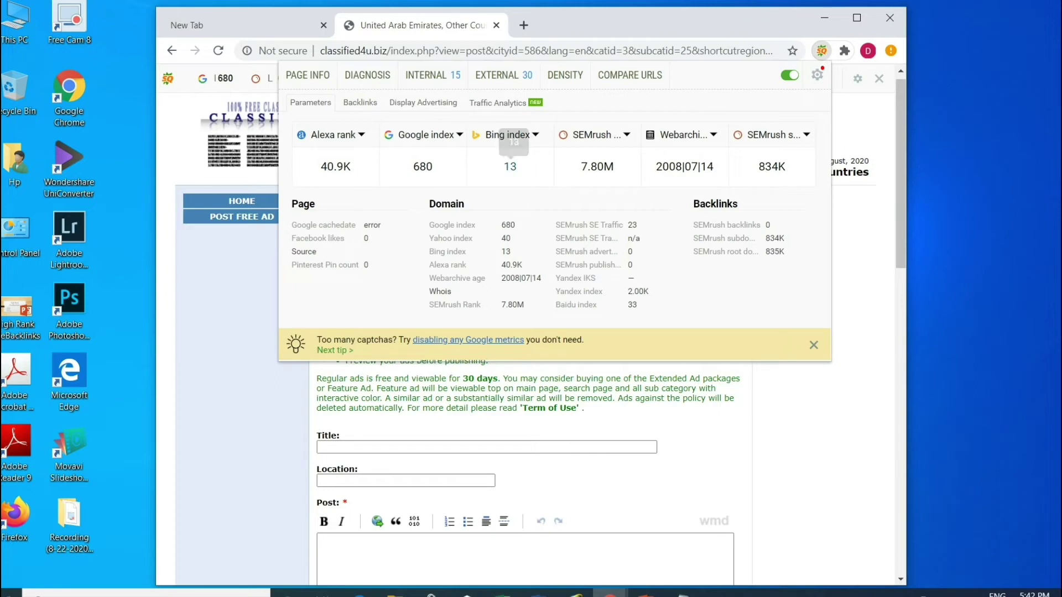
mouse_move(597, 166)
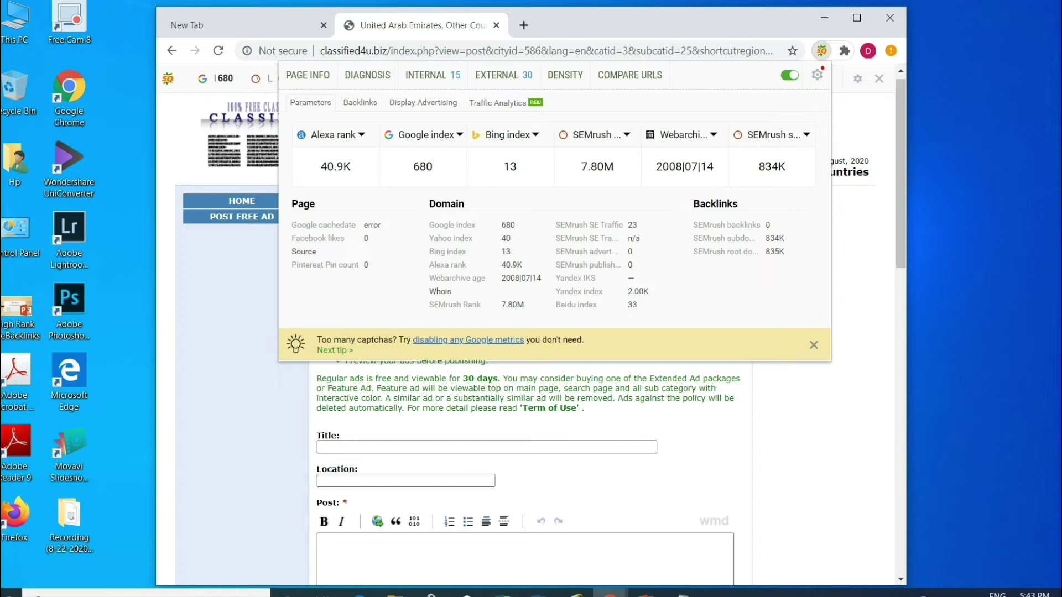
left_click(821, 51)
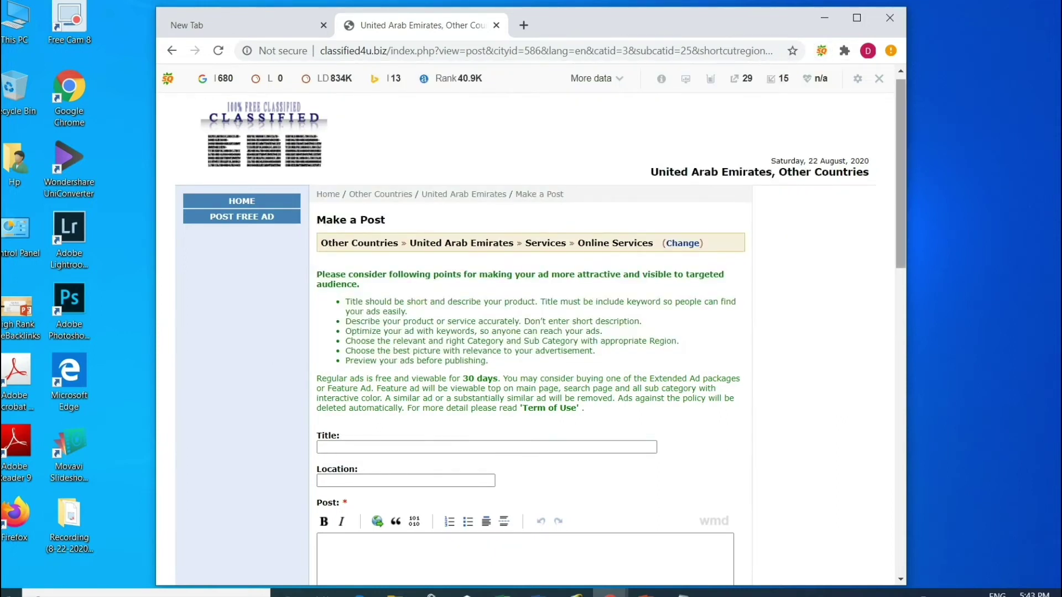
Step: Title the ad "freelances seo specialist in dubai", copied from the first line of the Notepad notes
scroll(531, 332, "down", 3)
left_click_drag(901, 241, 901, 241)
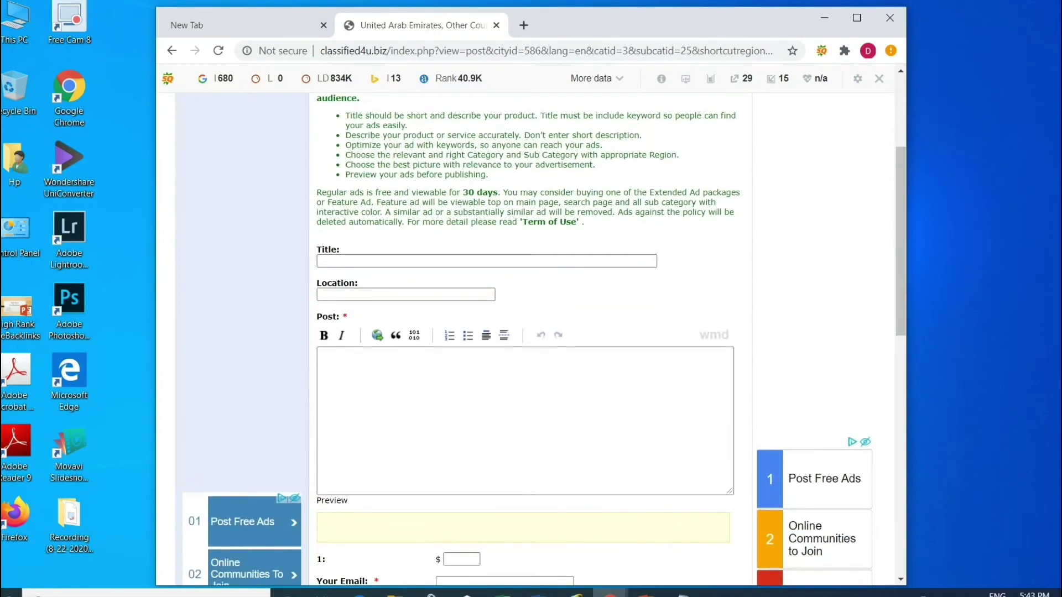
left_click(487, 261)
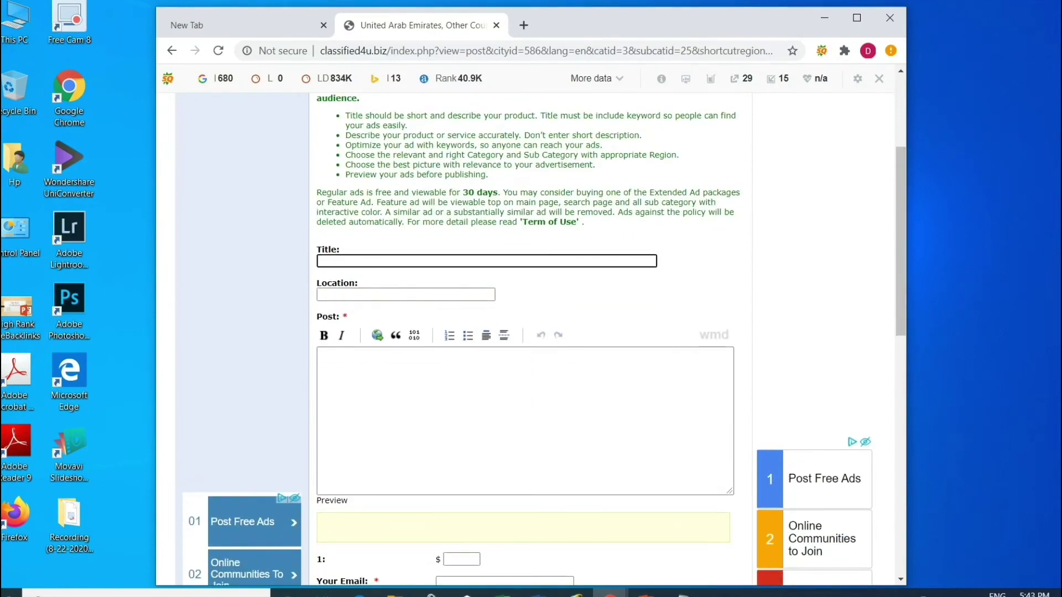
left_click(683, 594)
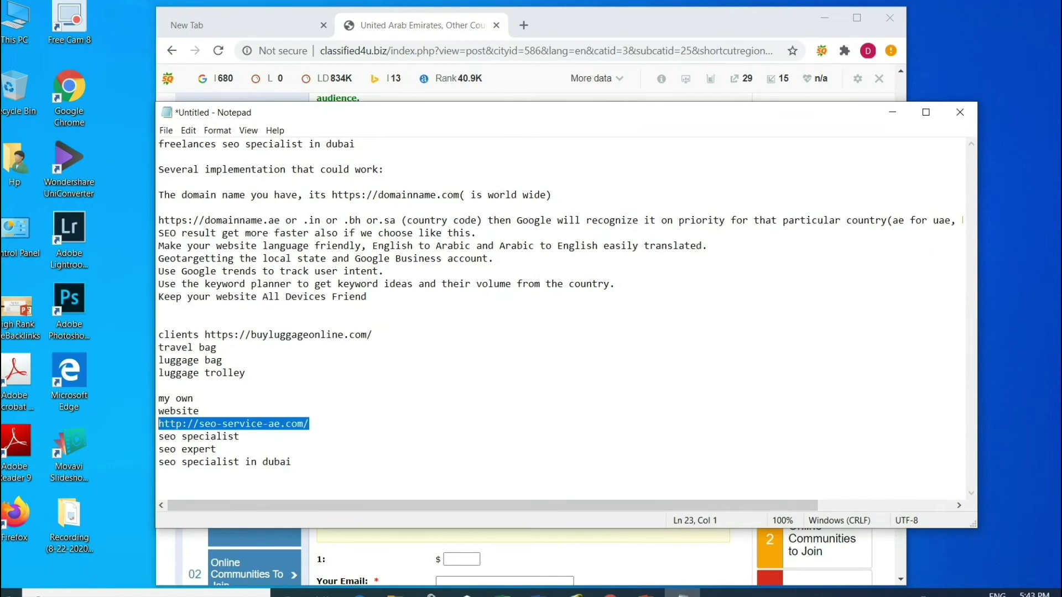
left_click_drag(357, 145, 158, 145)
key("ctrl+c")
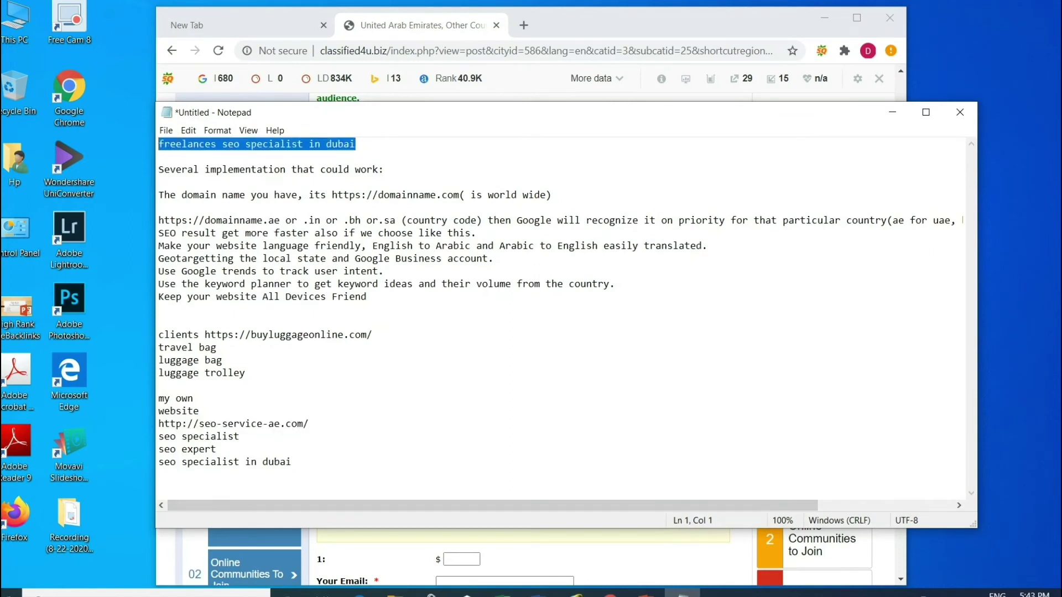
key("alt+Tab")
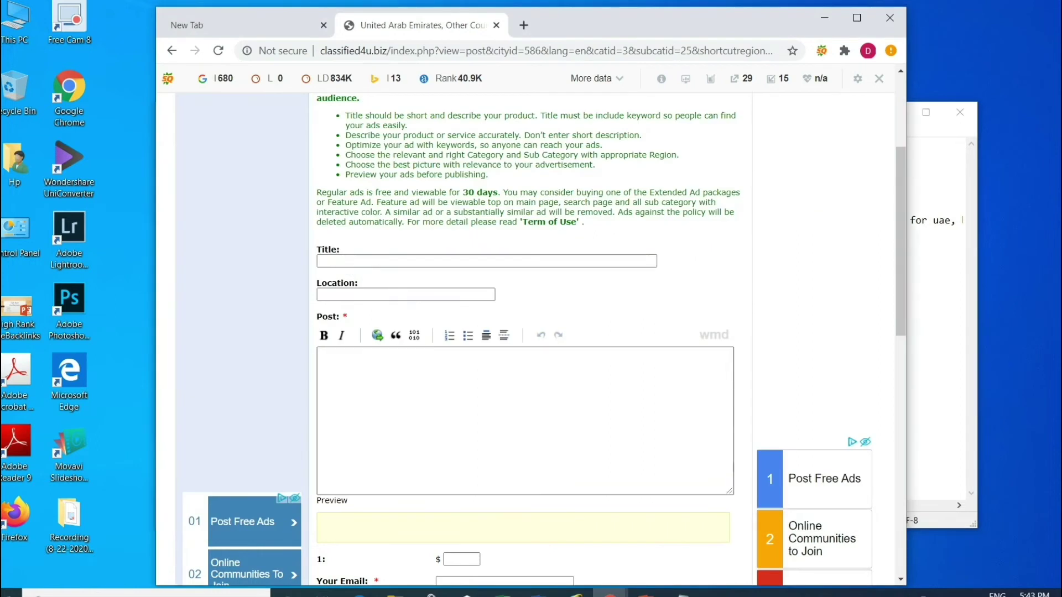
left_click(487, 261)
key("ctrl+v")
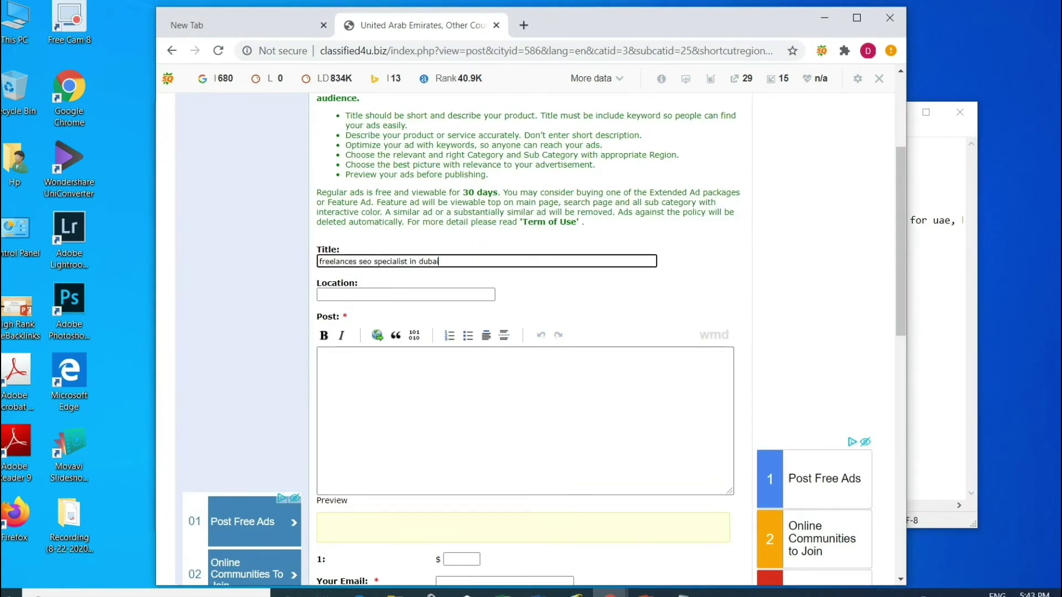
key("Tab")
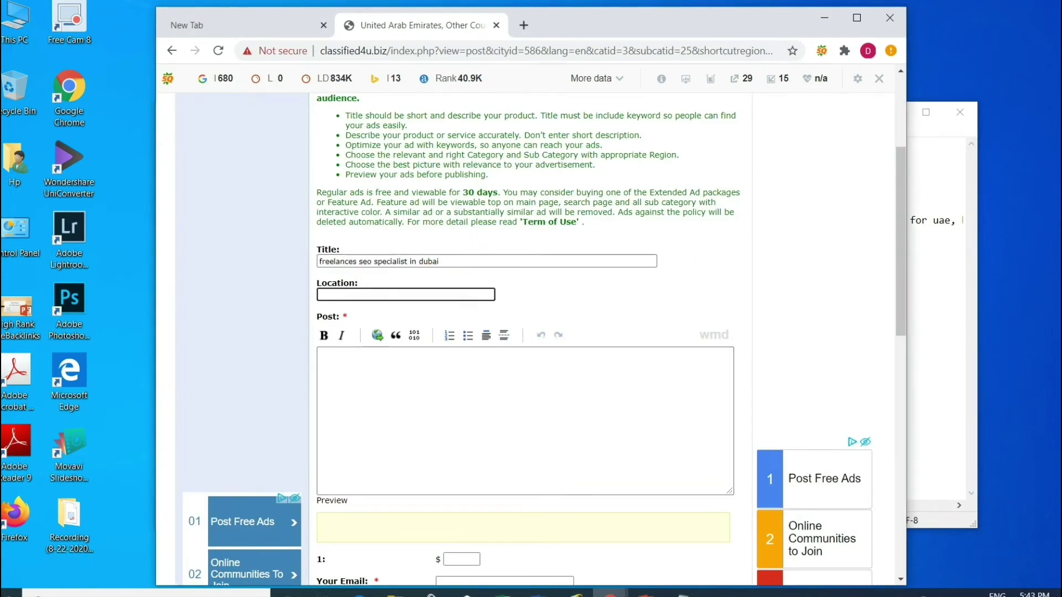
Step: Set the ad's location to Dubai and autofill the contact fields from the first saved Dubai address
type("Dubai")
key("Down")
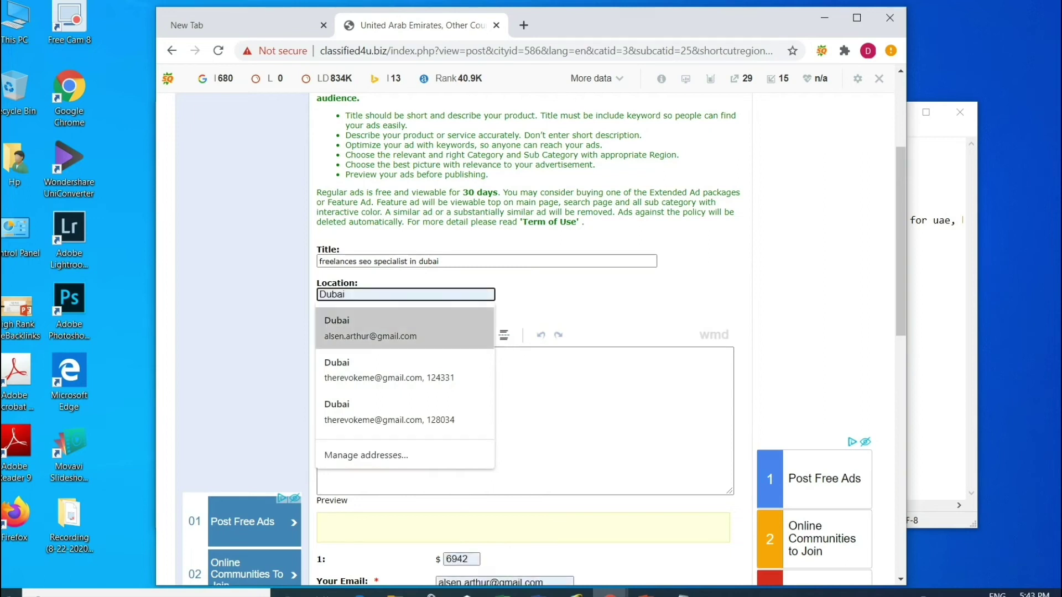
key("Return")
key("Tab")
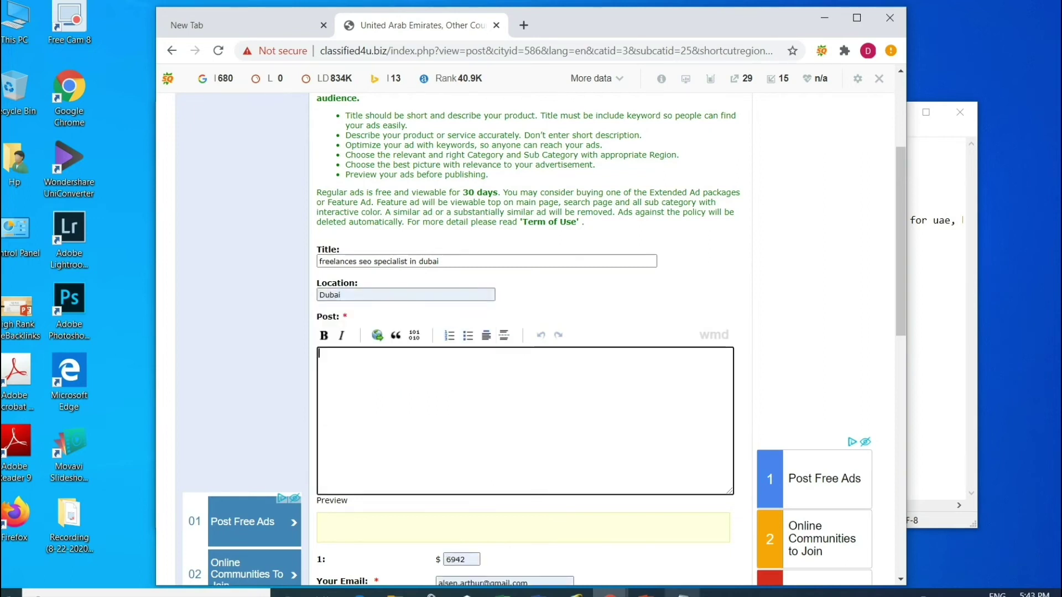
Step: Fill the ad's post body with the Notepad lines from "SEO result get more faster" through the keyword planner tip
left_click(682, 593)
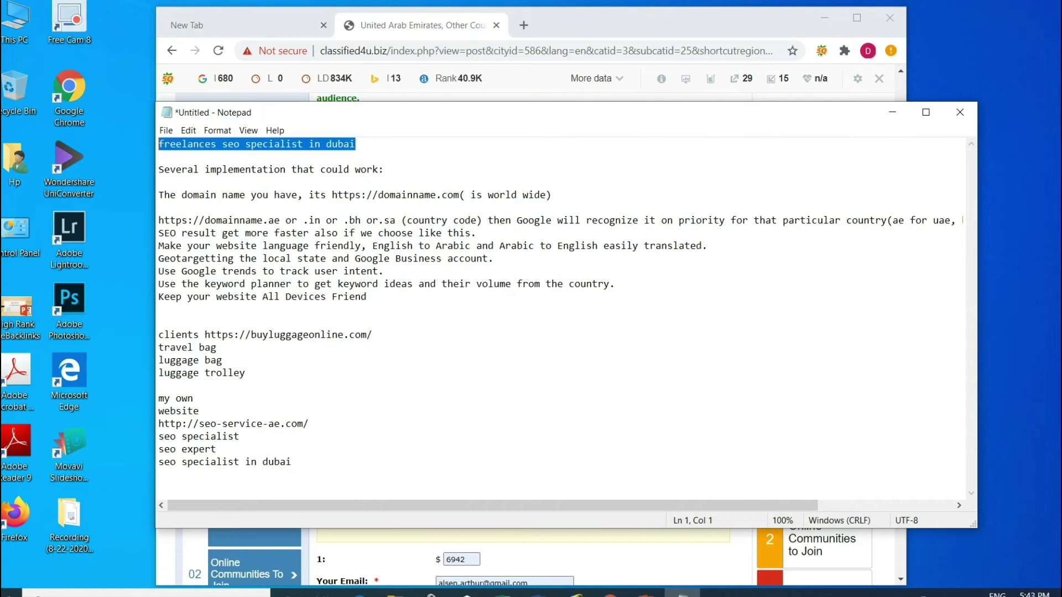
left_click_drag(609, 283, 159, 233)
key("ctrl+c")
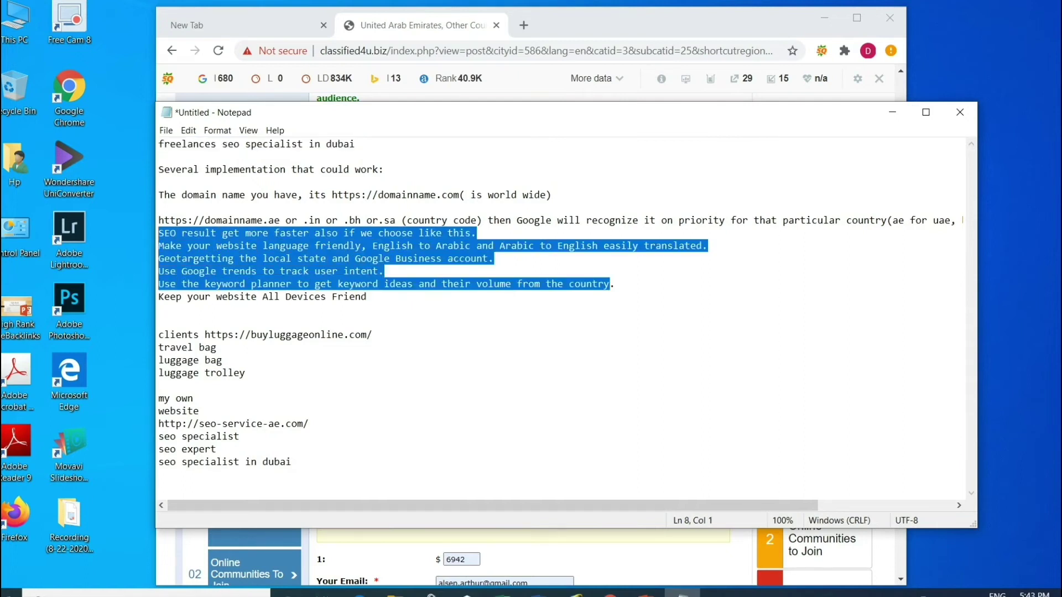
mouse_move(682, 593)
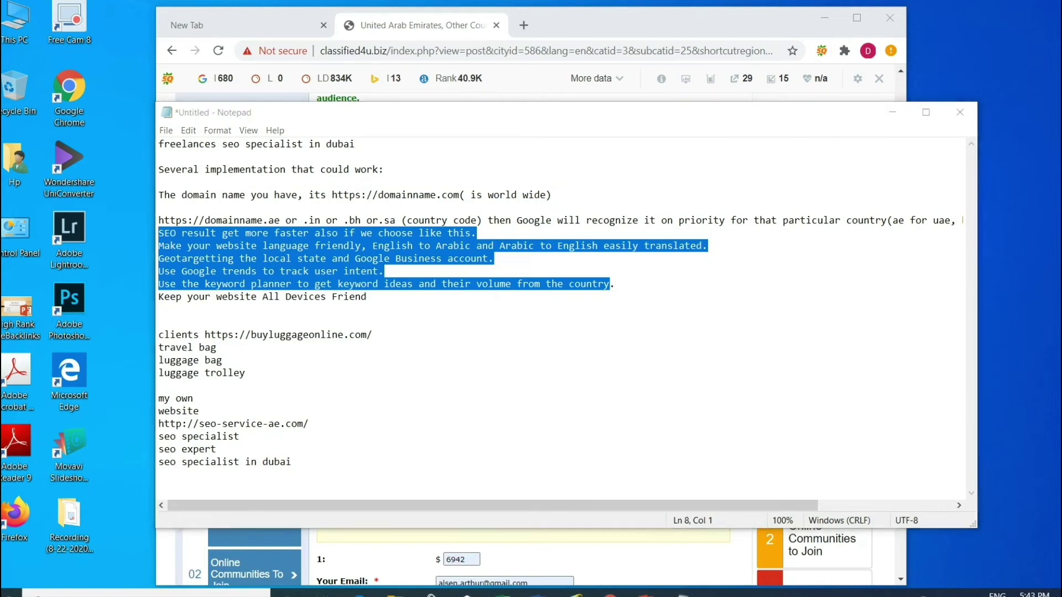
left_click(892, 112)
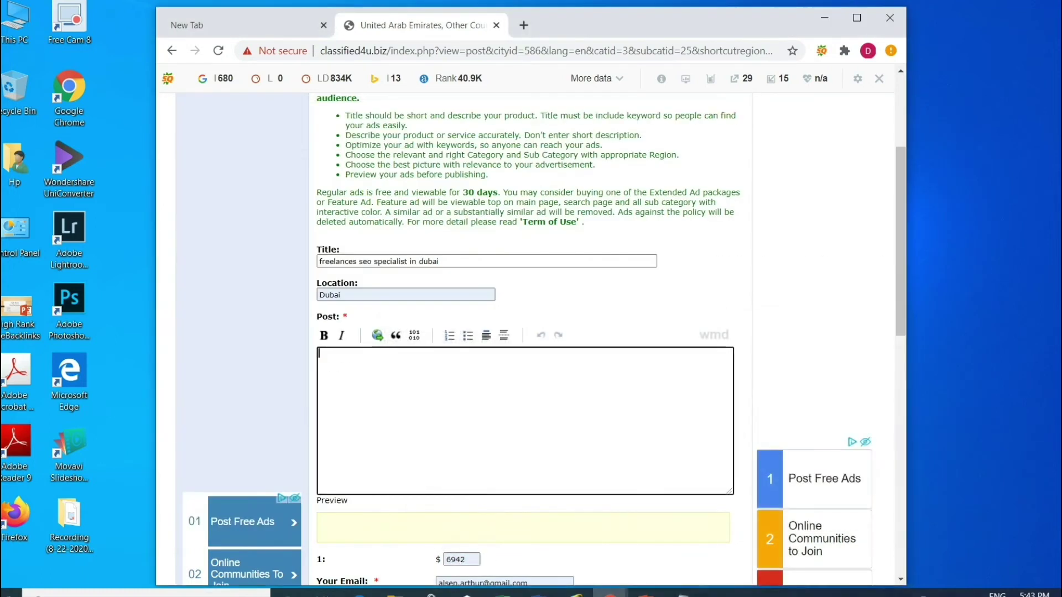
left_click(520, 420)
key("ctrl+v")
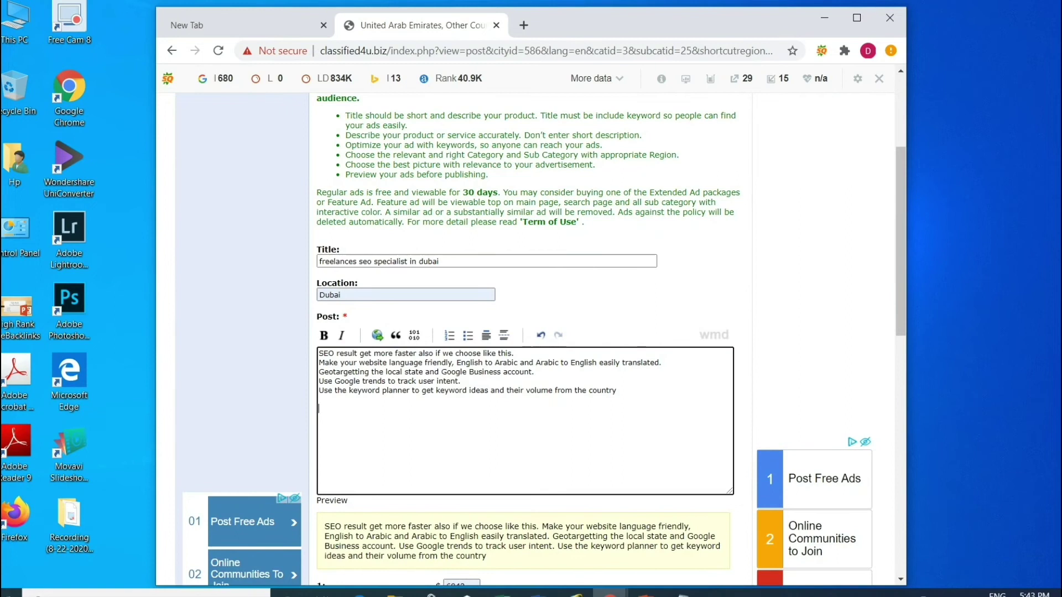
Step: Add the keyword lines "seo specialist in dubai", "seo specilaist" and "travel bags" below the pasted tips in the post
type("seo s")
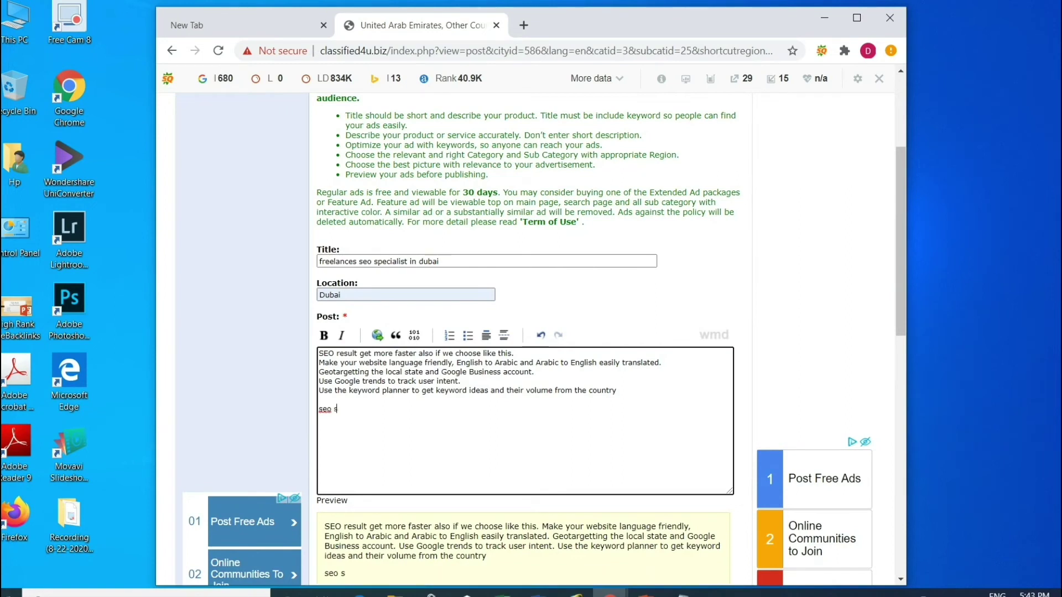
type("pecialist in duba")
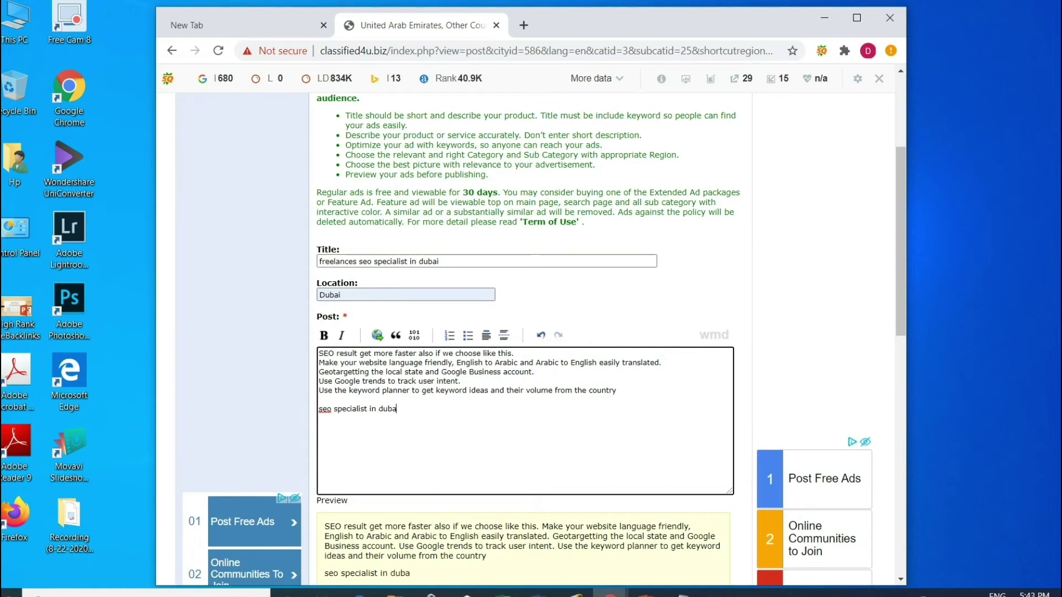
type("i")
key("Return")
type("seo specilai")
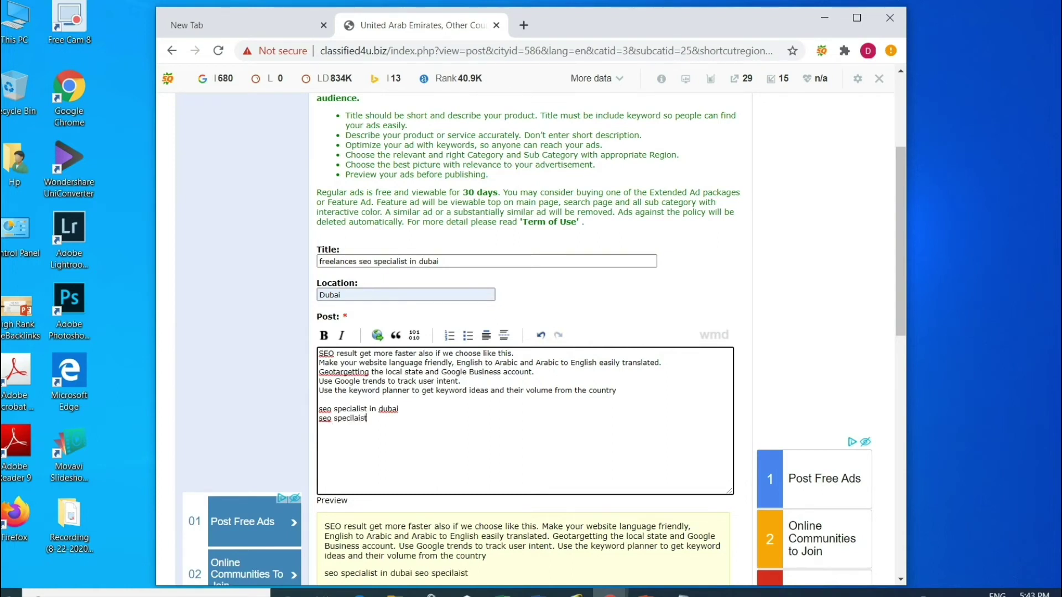
type("st")
key("Return")
key("Return")
key("Return")
type("travel")
type(" a")
type(" bag")
type("s")
left_click_drag(399, 409, 319, 409)
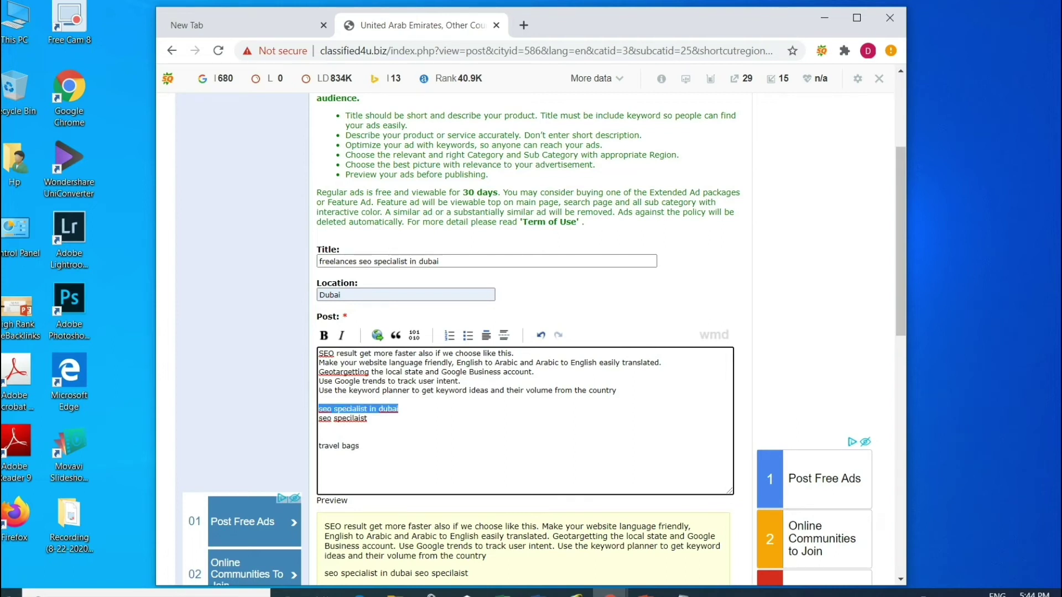
left_click(377, 336)
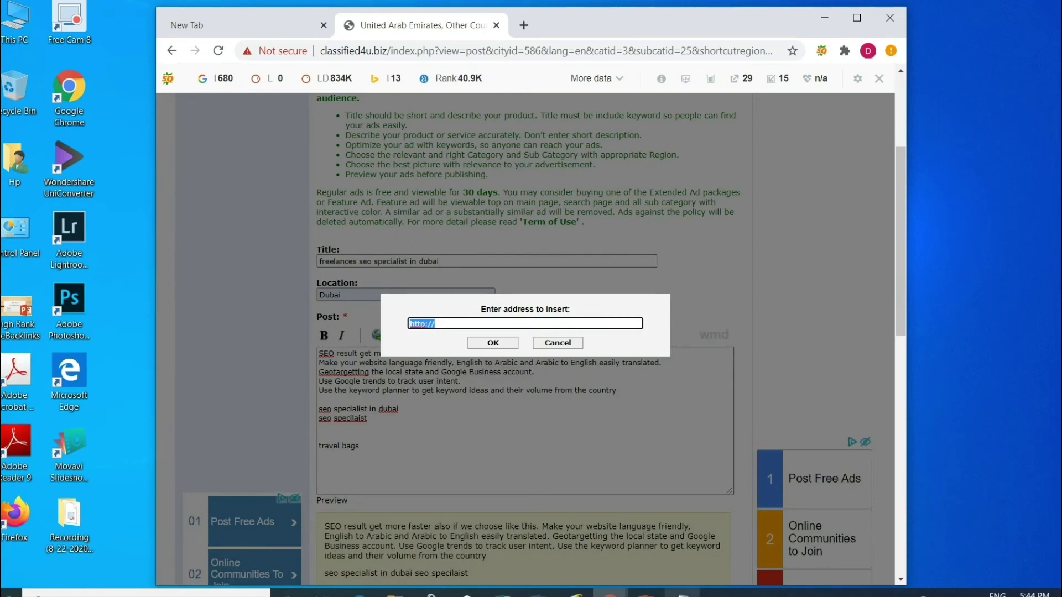
left_click(682, 592)
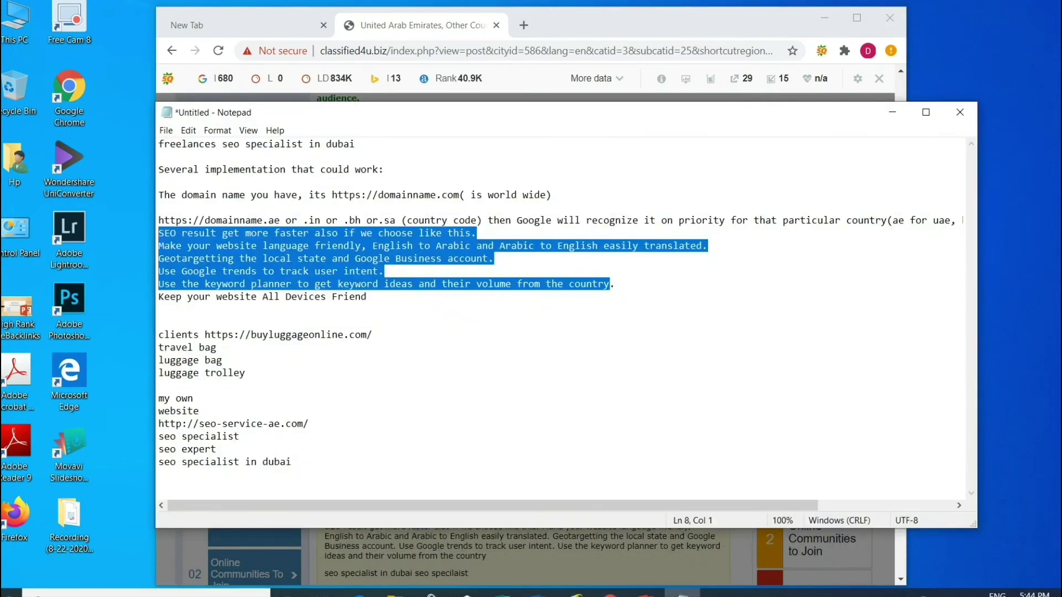
left_click_drag(309, 424, 159, 424)
key("ctrl+c")
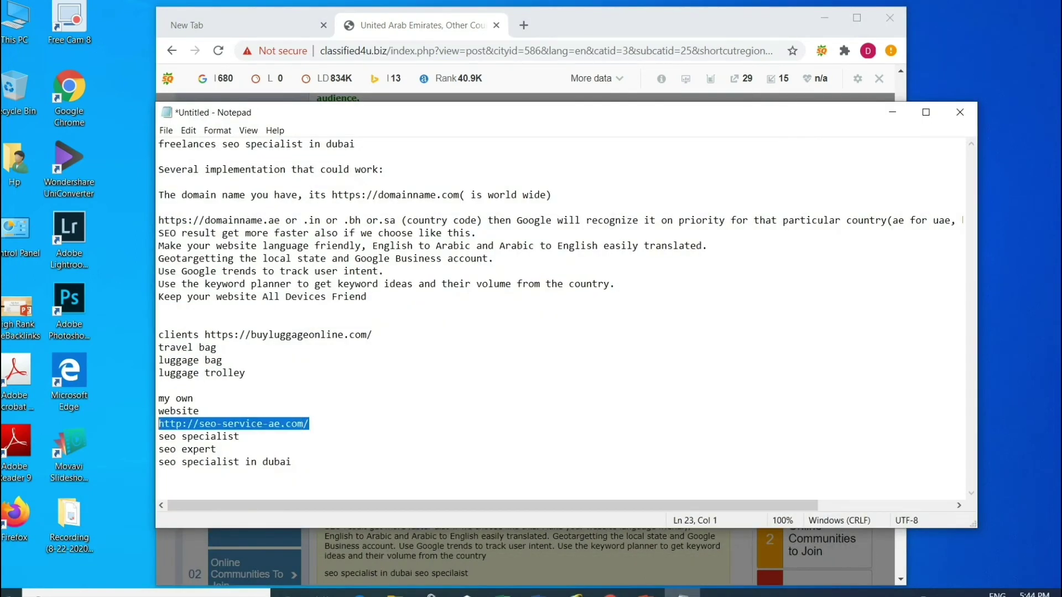
key("alt+Tab")
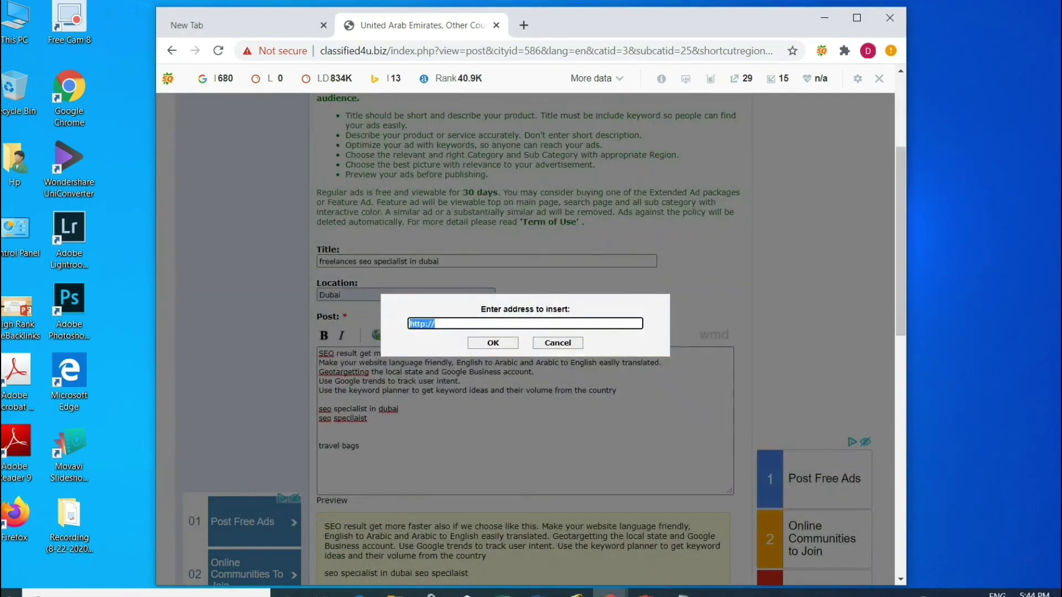
key("ctrl+v")
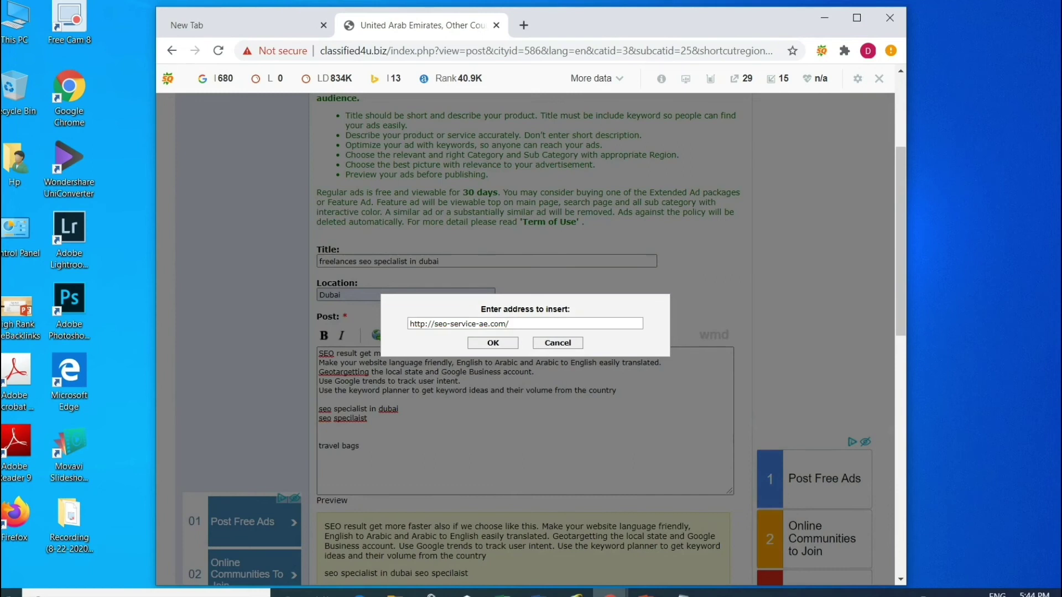
key("Return")
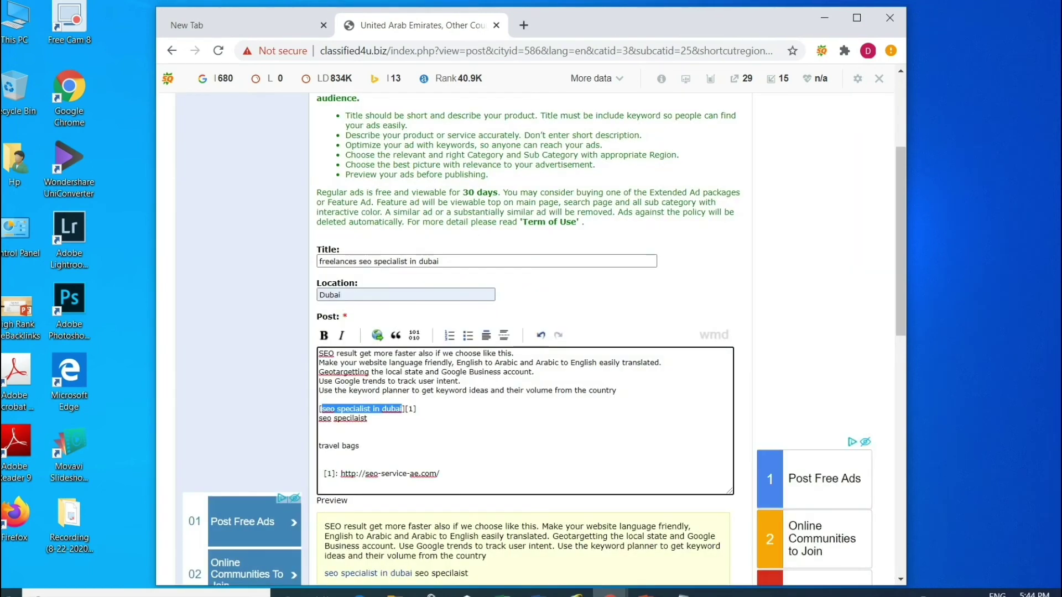
left_click_drag(372, 425, 320, 419)
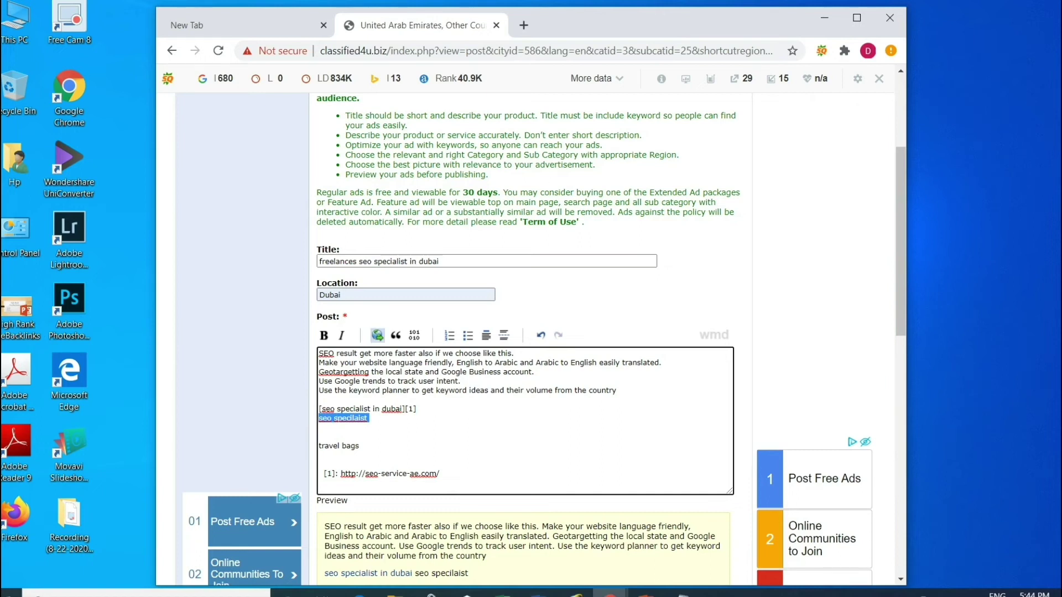
left_click(377, 336)
key("ctrl+v")
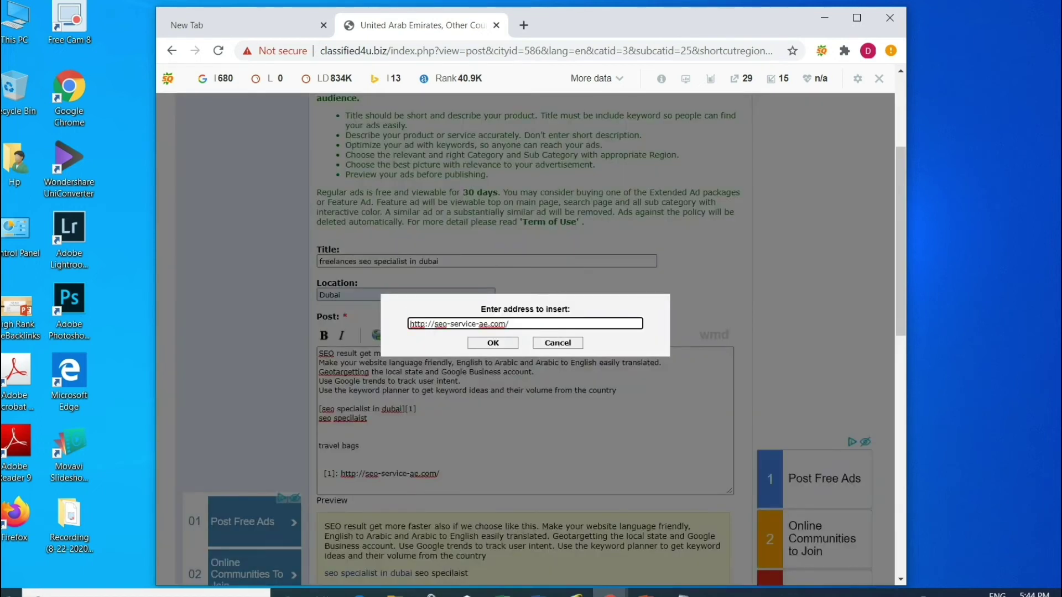
key("Return")
scroll(526, 332, "down", 3)
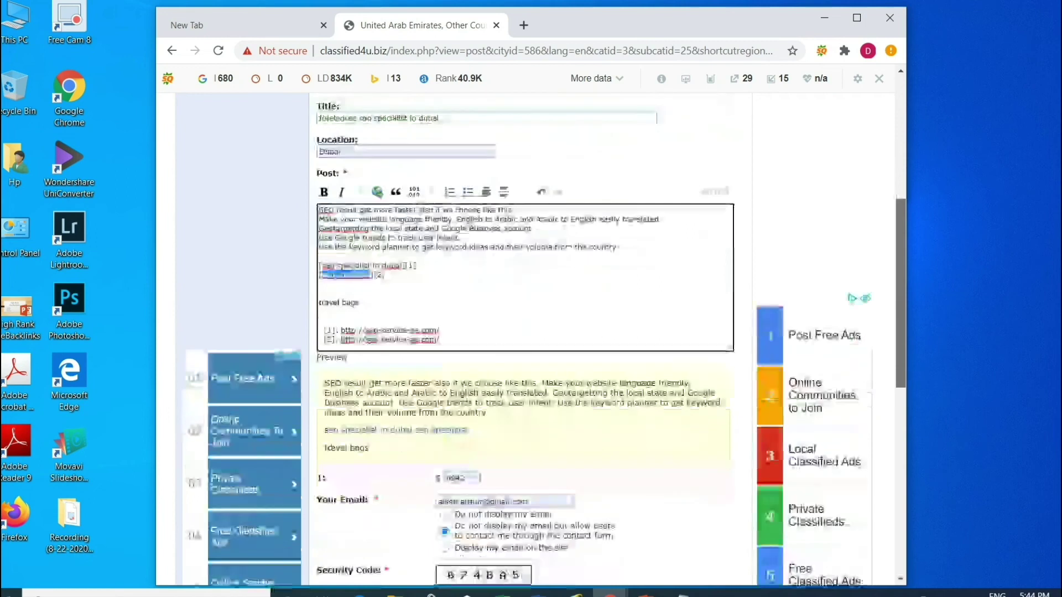
left_click_drag(359, 268, 318, 267)
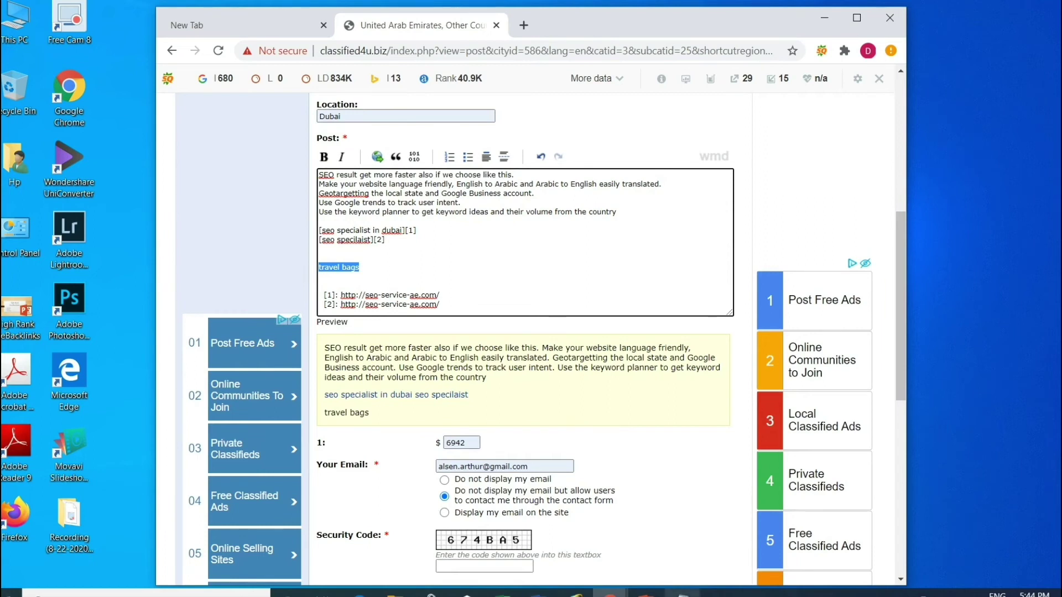
key("alt+Tab")
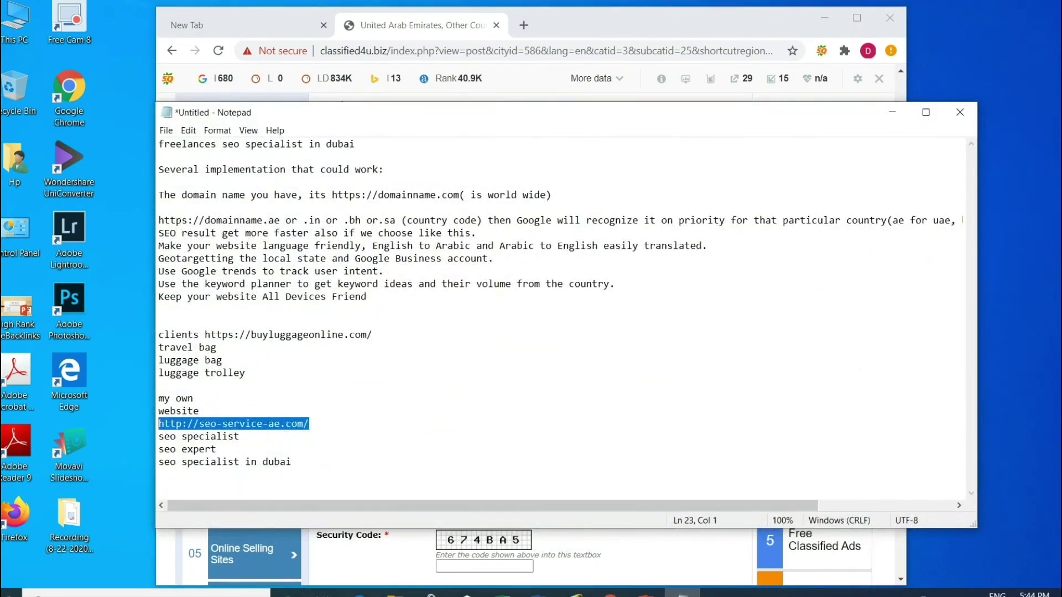
left_click_drag(373, 335, 200, 335)
key("ctrl+c")
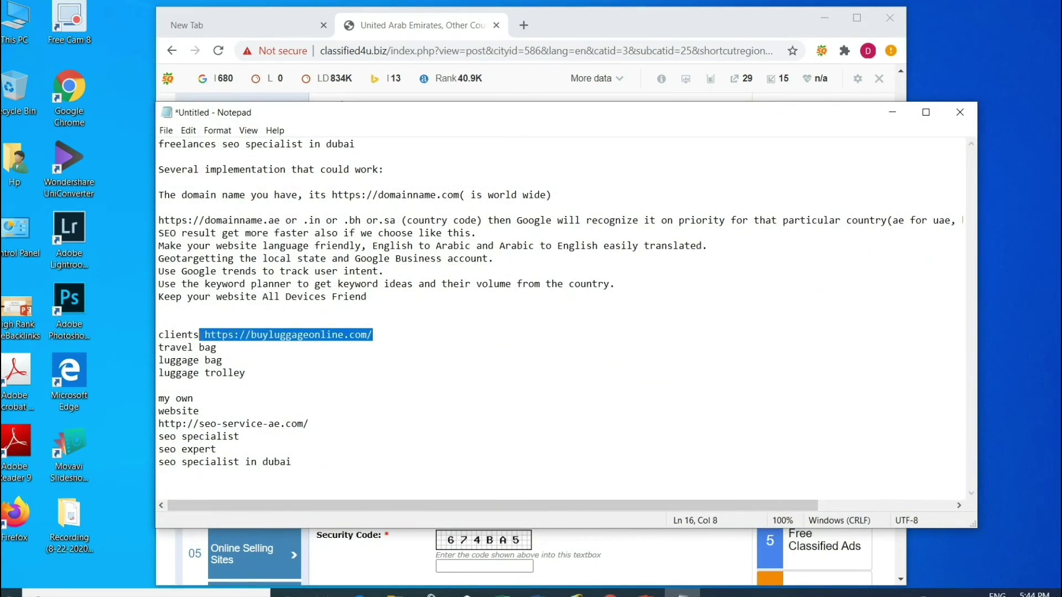
key("alt+Tab")
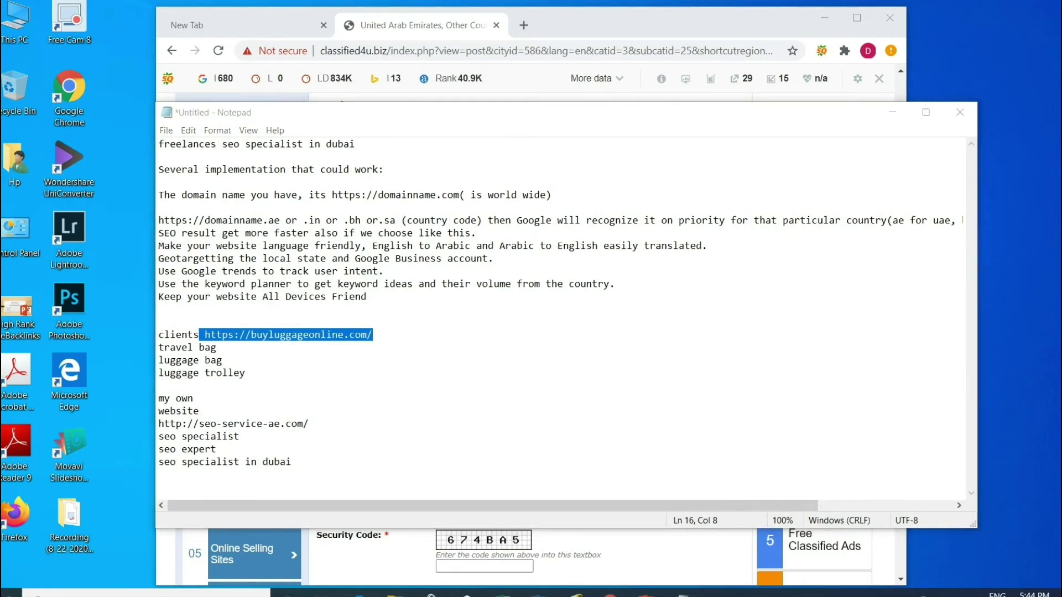
left_click(892, 112)
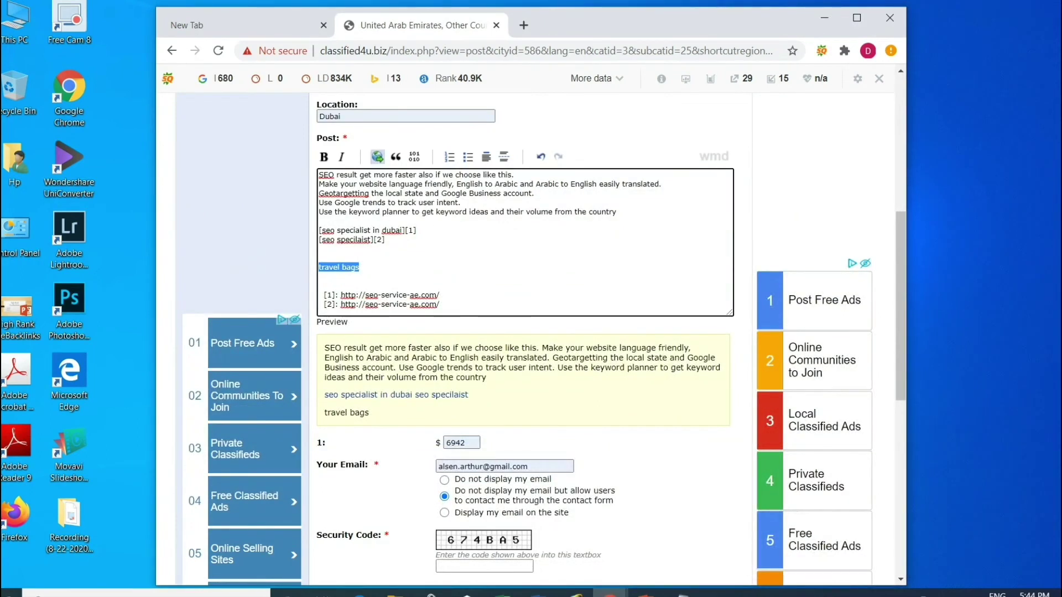
left_click(377, 156)
key("ctrl+v")
key("Return")
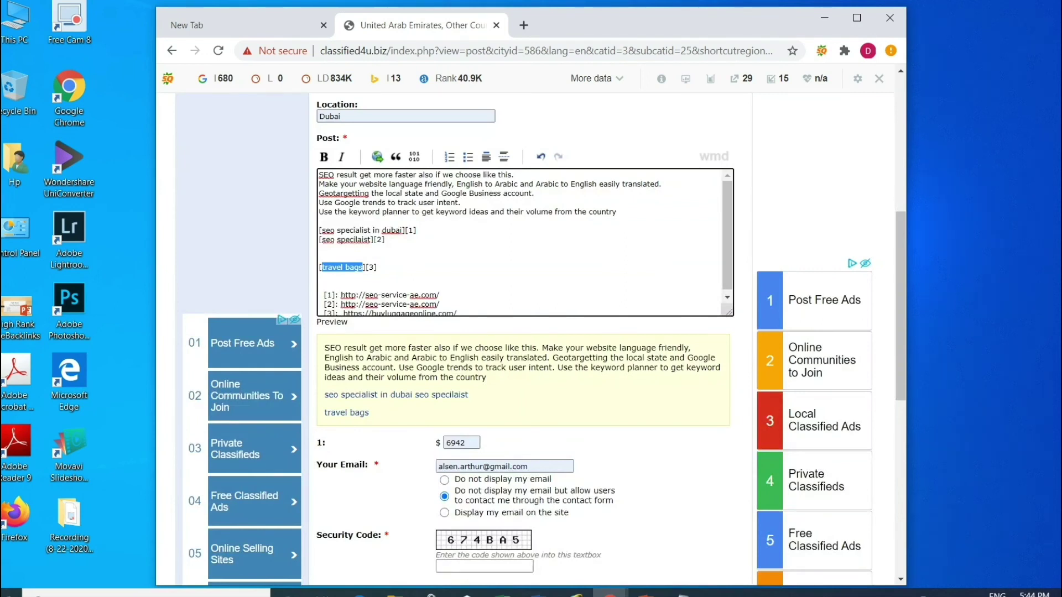
left_click_drag(727, 244, 727, 254)
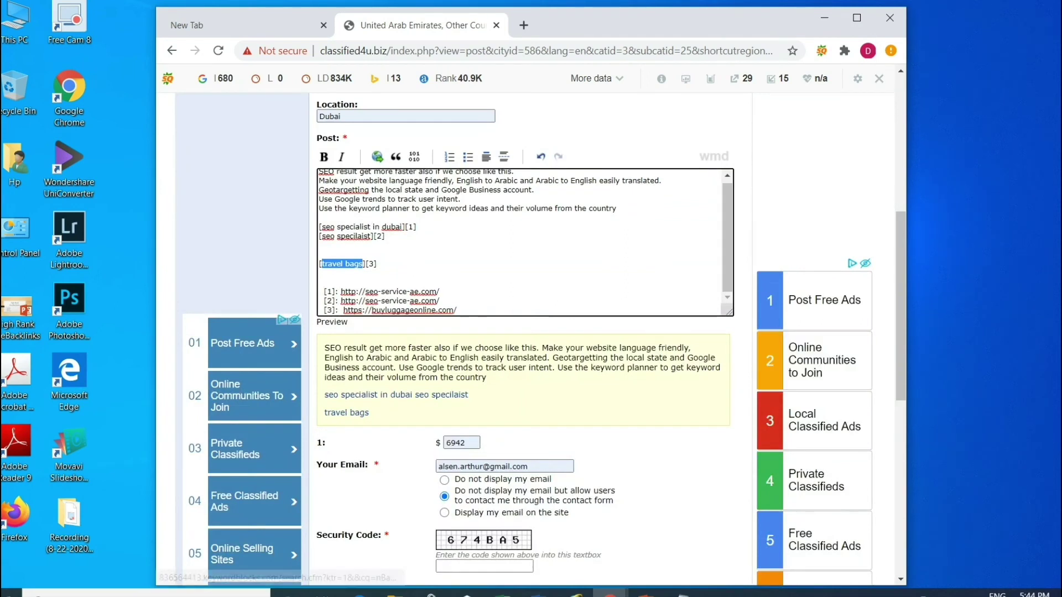
Step: Replace the autofilled dollar amount of the ad with 0
scroll(520, 244, "down", 4)
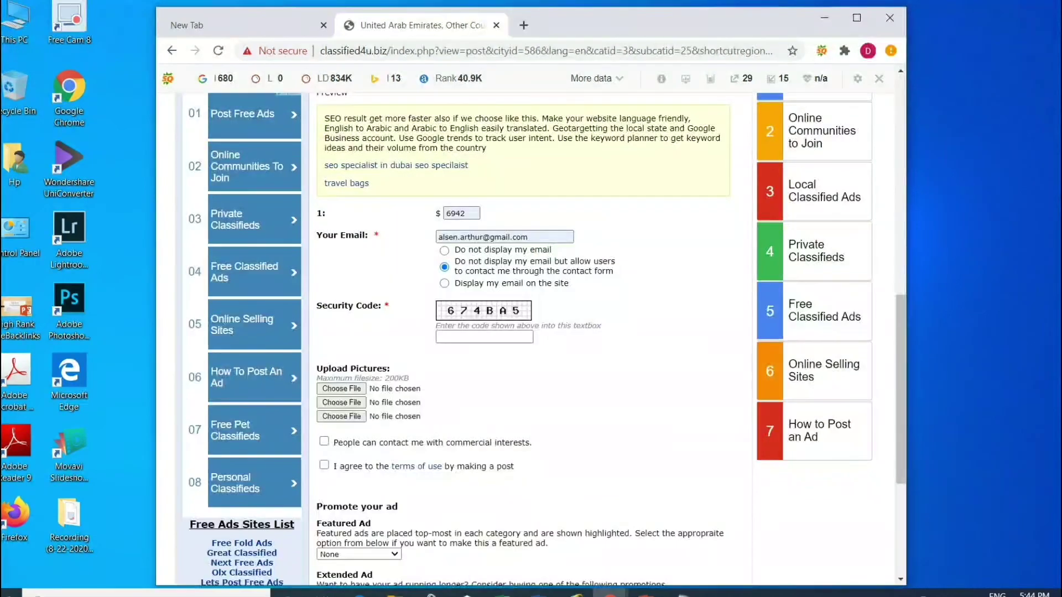
left_click(469, 214)
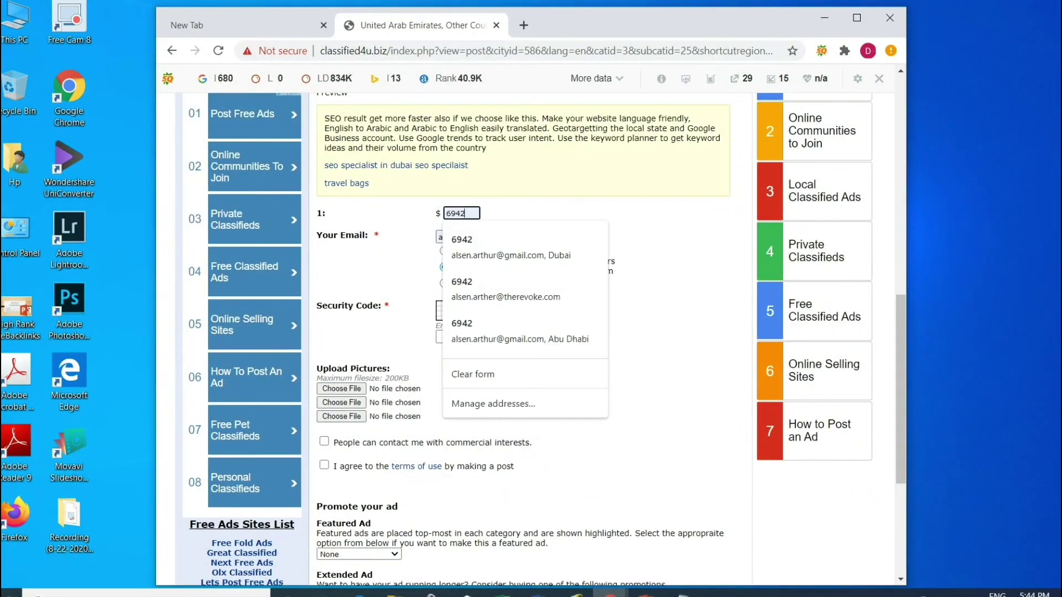
key("ctrl+a")
key("BackSpace")
type("0")
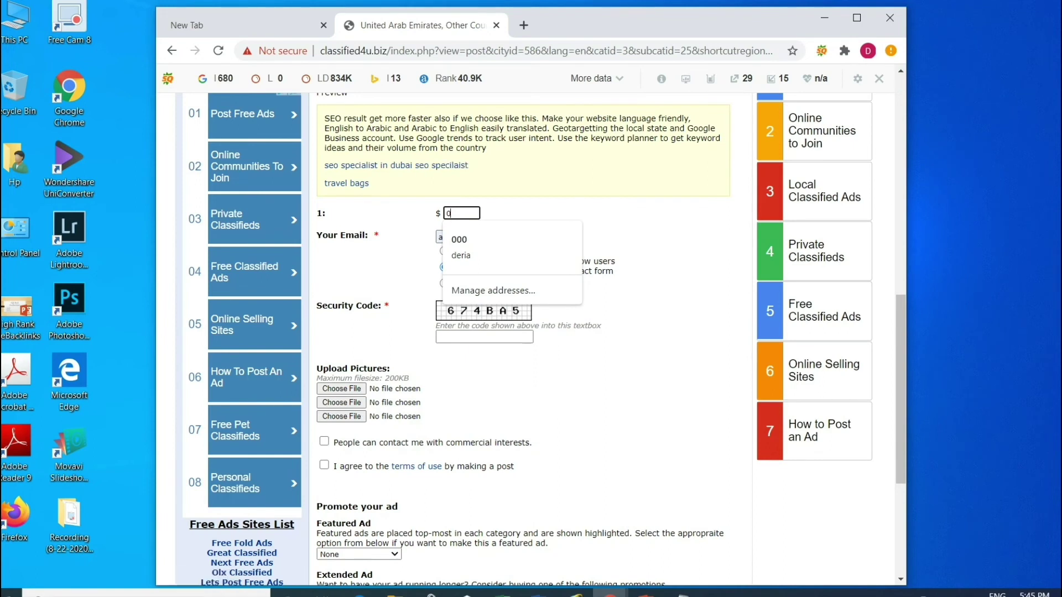
Step: Allow people to make contact with commercial interests and agree to the terms of use
scroll(531, 331, "down", 5)
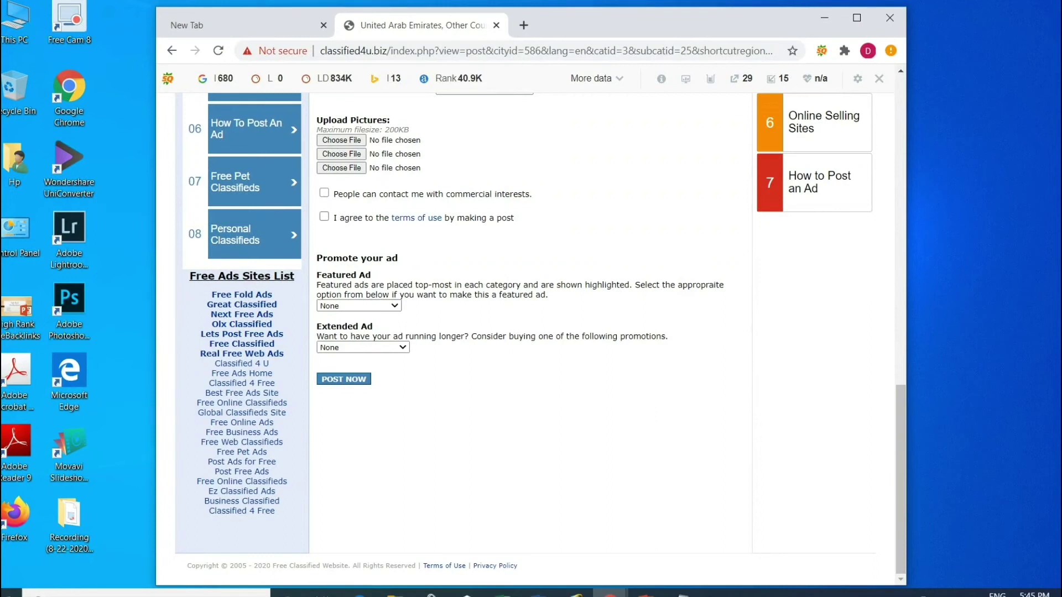
left_click(324, 193)
left_click(325, 216)
scroll(539, 337, "up", 10)
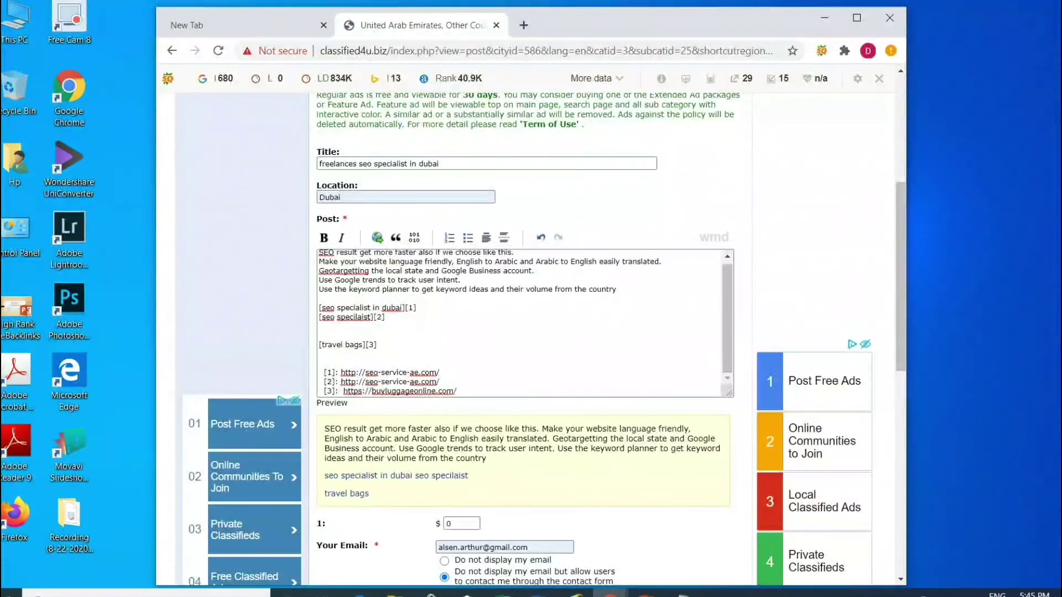
left_click_drag(458, 391, 318, 391)
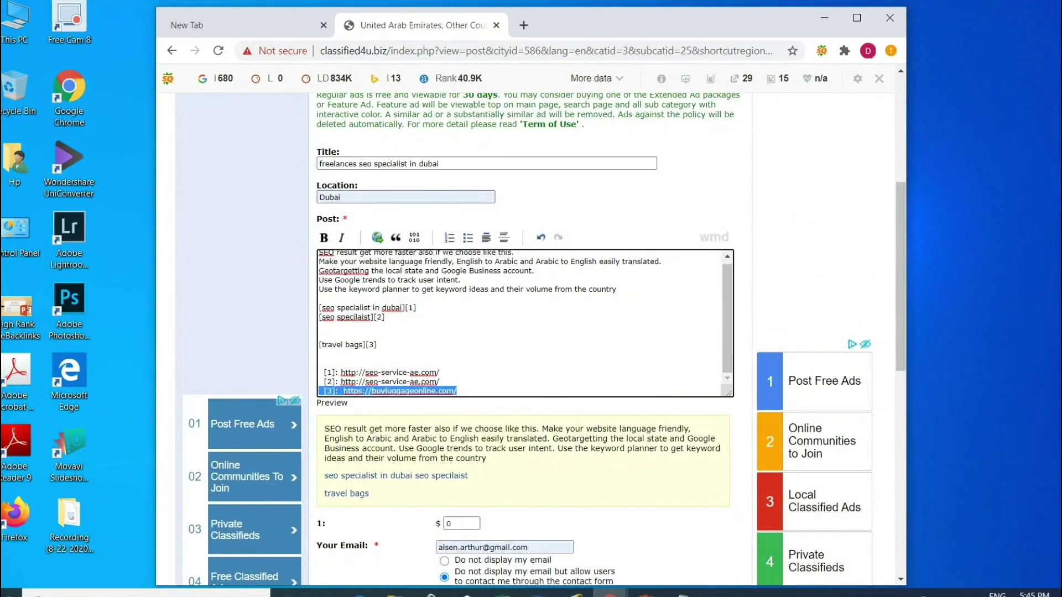
key("BackSpace")
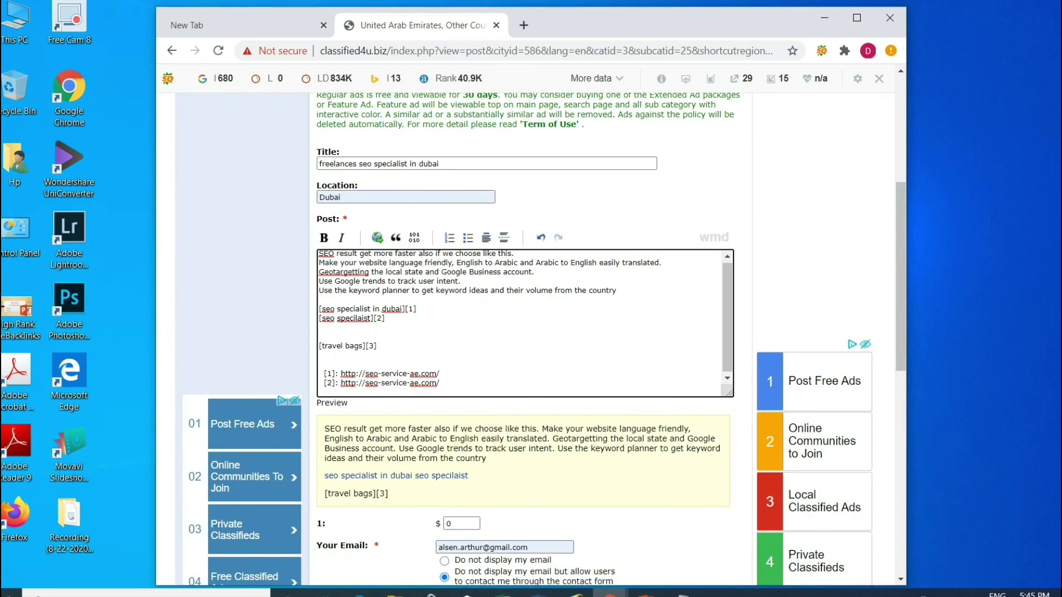
scroll(525, 332, "down", 5)
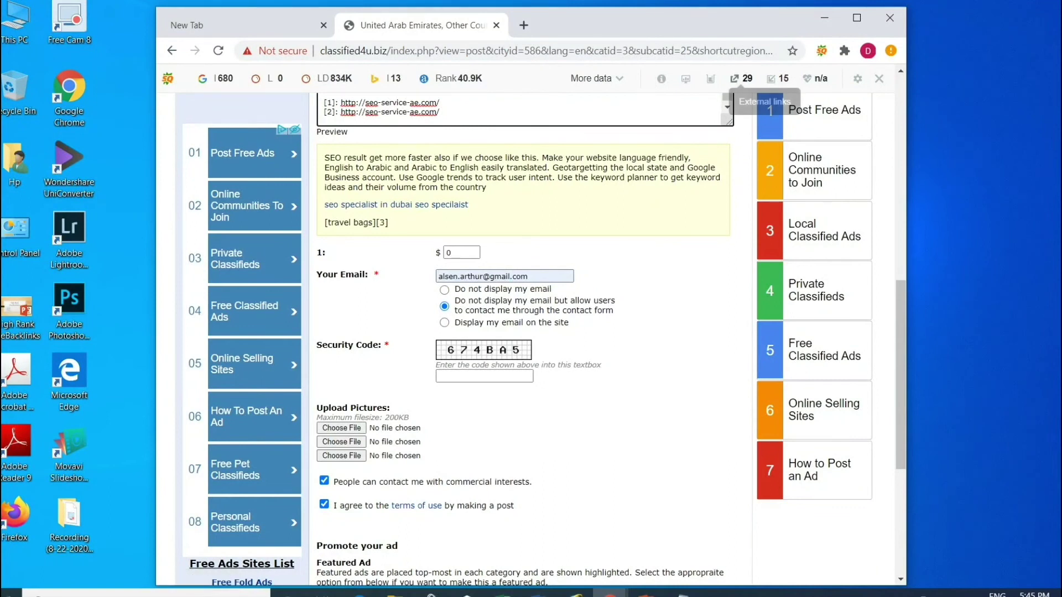
Step: Try to submit the classified4u.biz ad
scroll(520, 109, "down", 1)
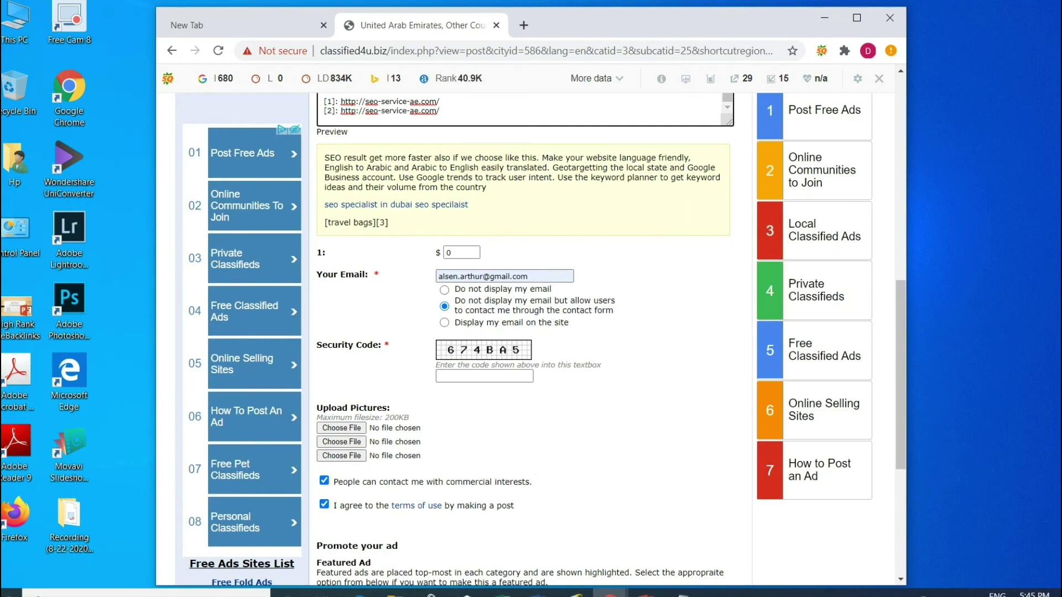
scroll(531, 332, "down", 5)
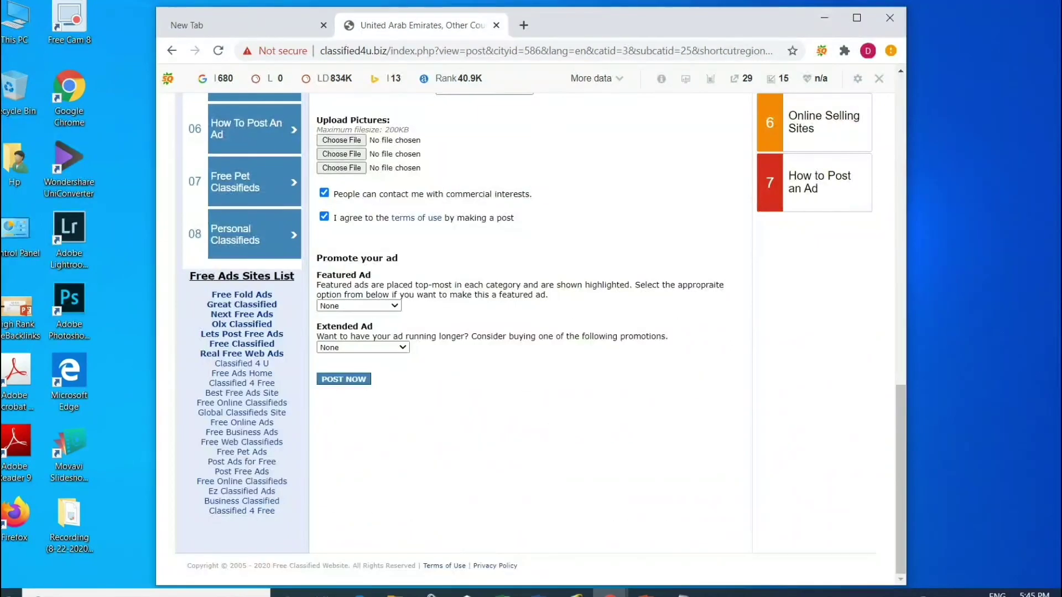
left_click(344, 379)
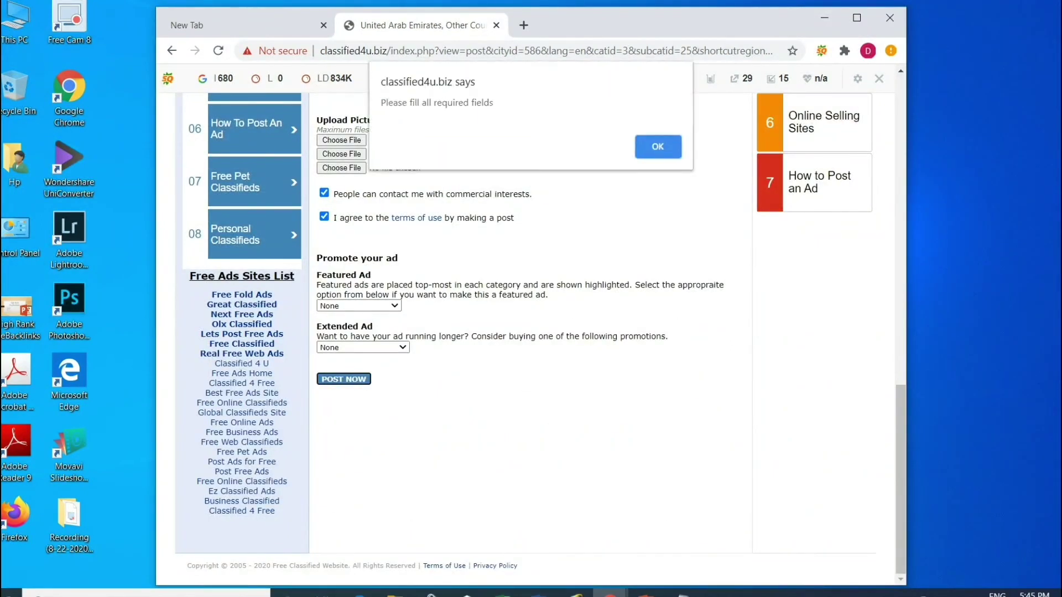
key("Return")
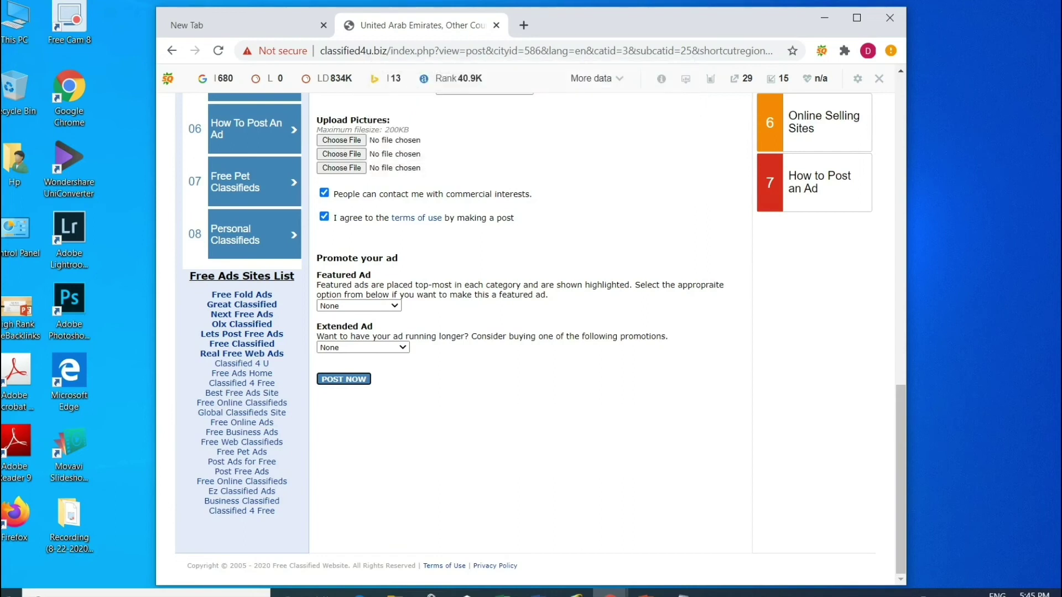
Step: Enter the security code shown in the ad form's image and post the ad
scroll(531, 332, "up", 4)
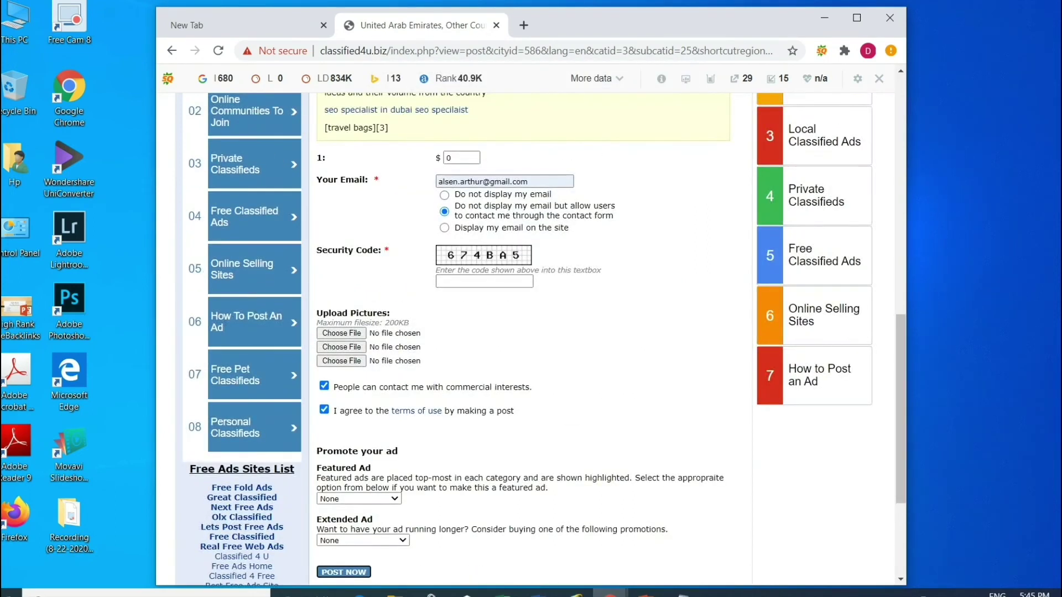
left_click(484, 281)
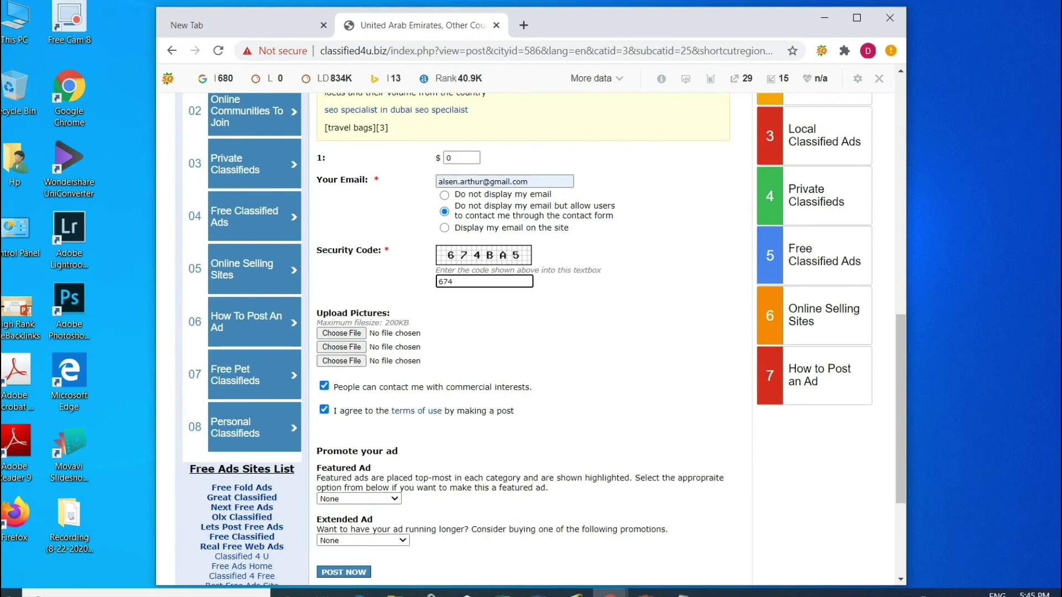
type("674BA5")
scroll(531, 332, "down", 3)
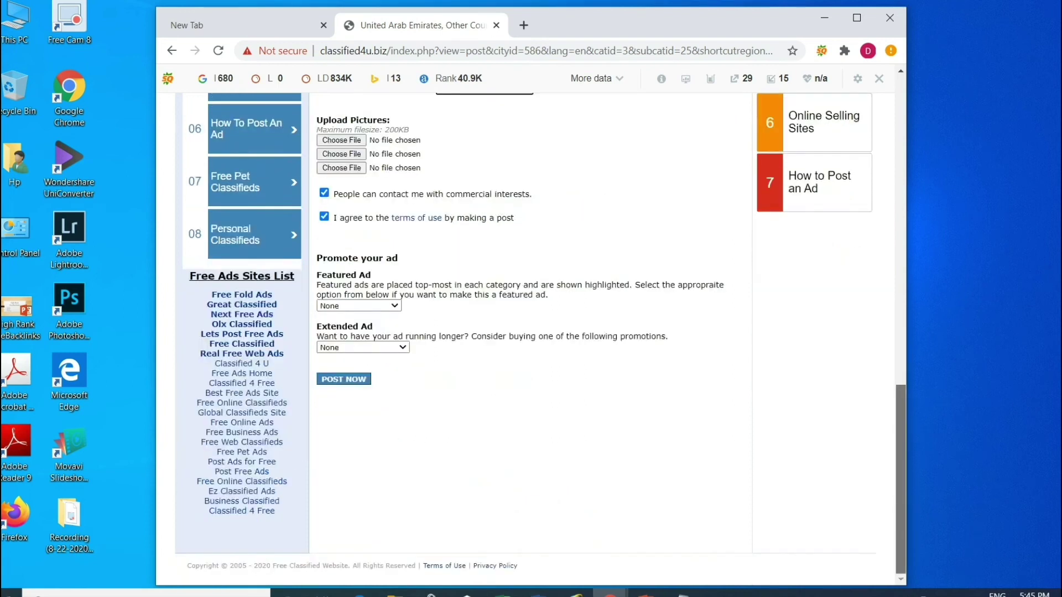
left_click(344, 379)
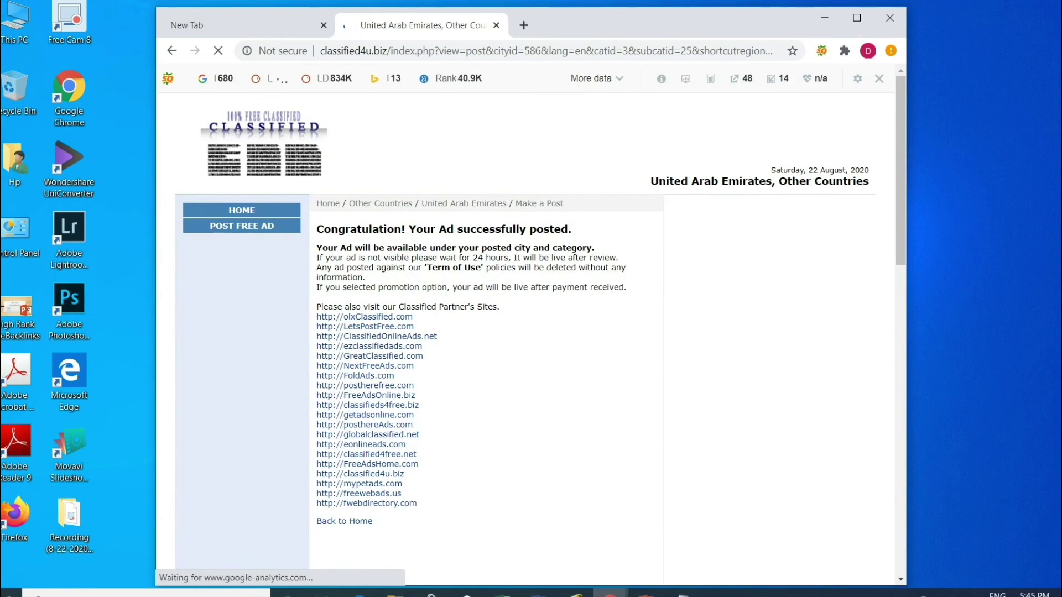
left_click_drag(417, 504, 318, 318)
key("ctrl+c")
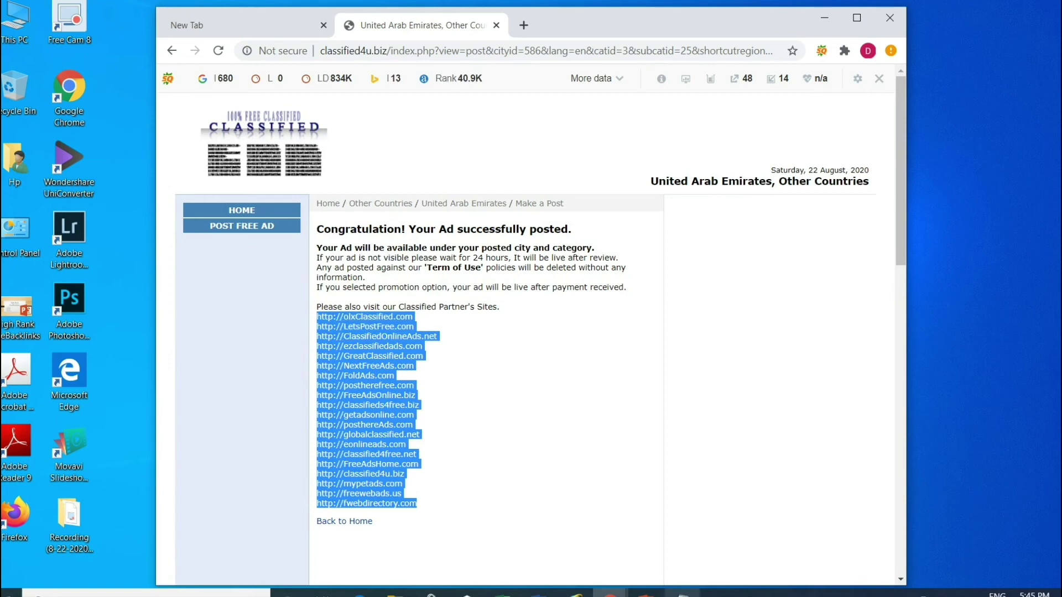
left_click(682, 593)
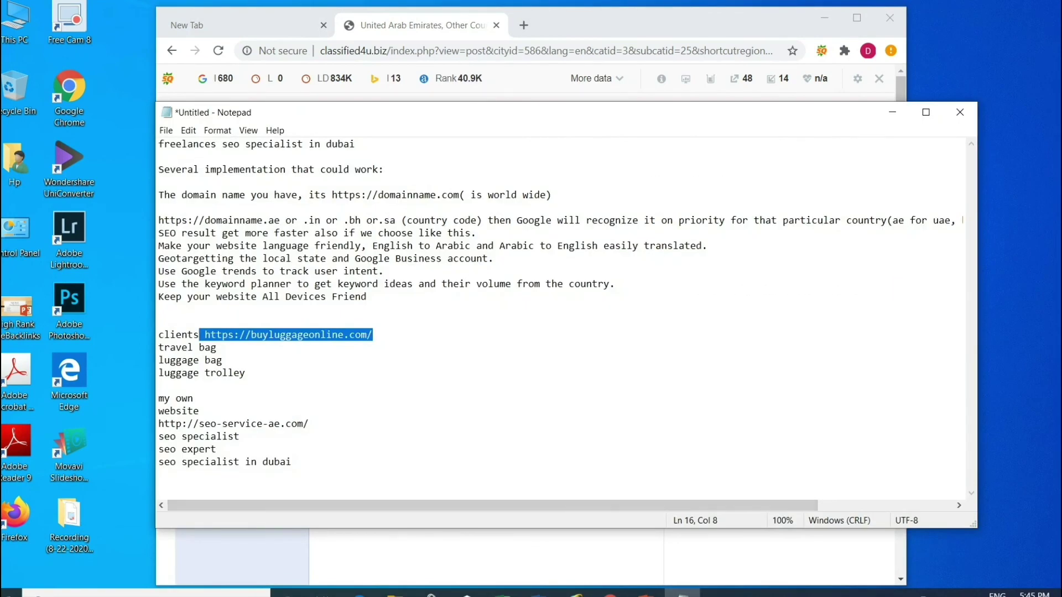
left_click(160, 474)
key("Return")
key("ctrl+v")
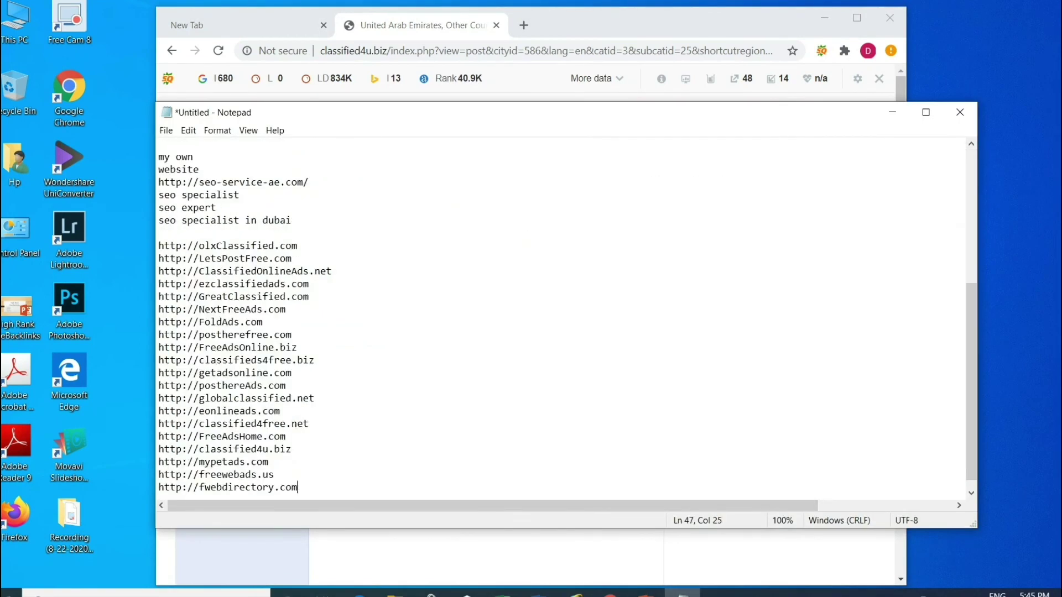
left_click(892, 112)
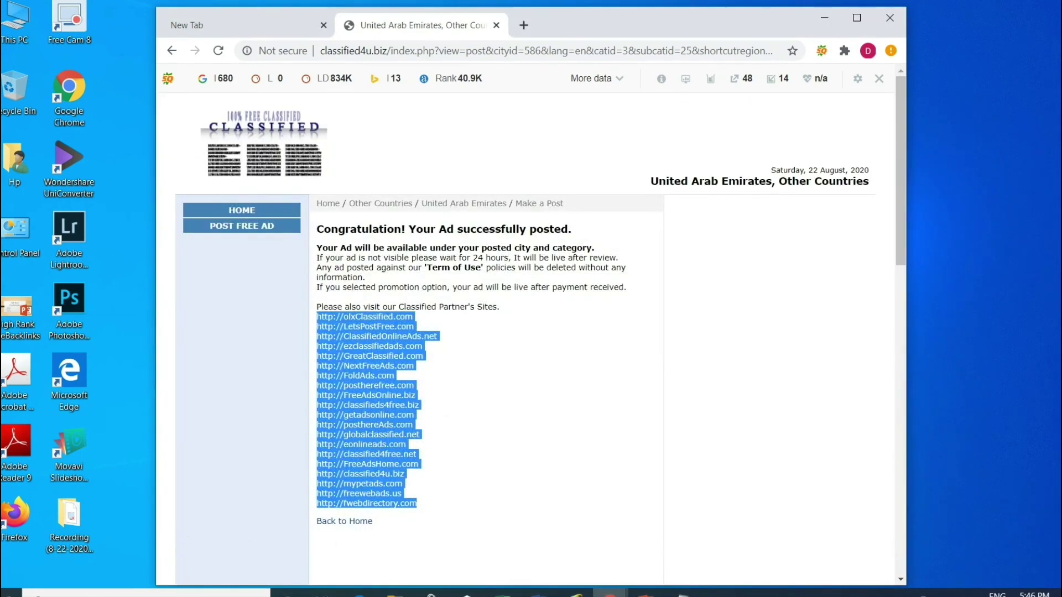
left_click(498, 366)
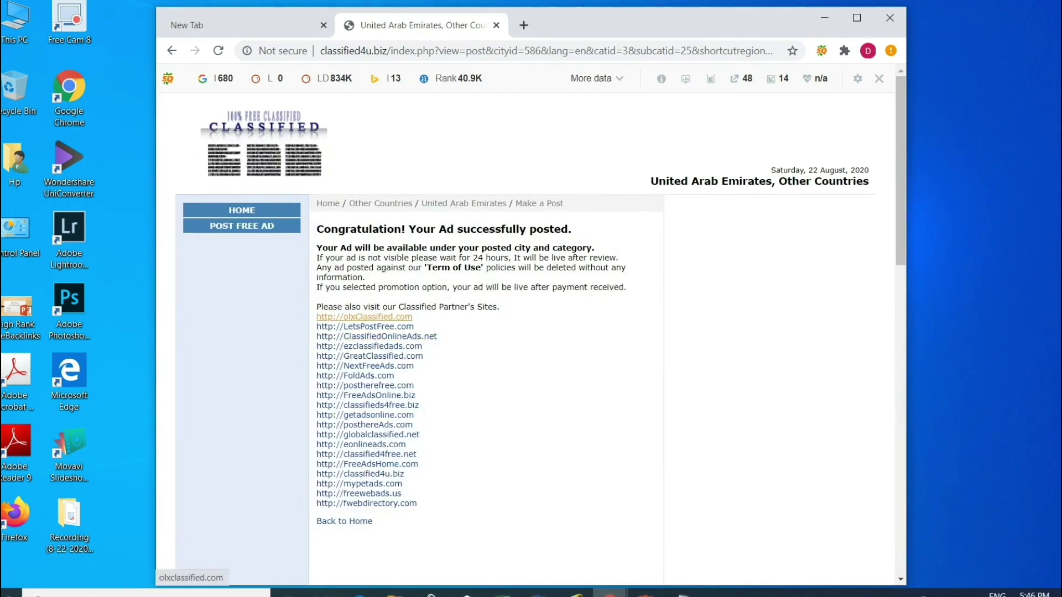
Step: Open olxclassified.com from the partner list and start a free ad for United Arab Emirates under Services, Photography
left_click(365, 316)
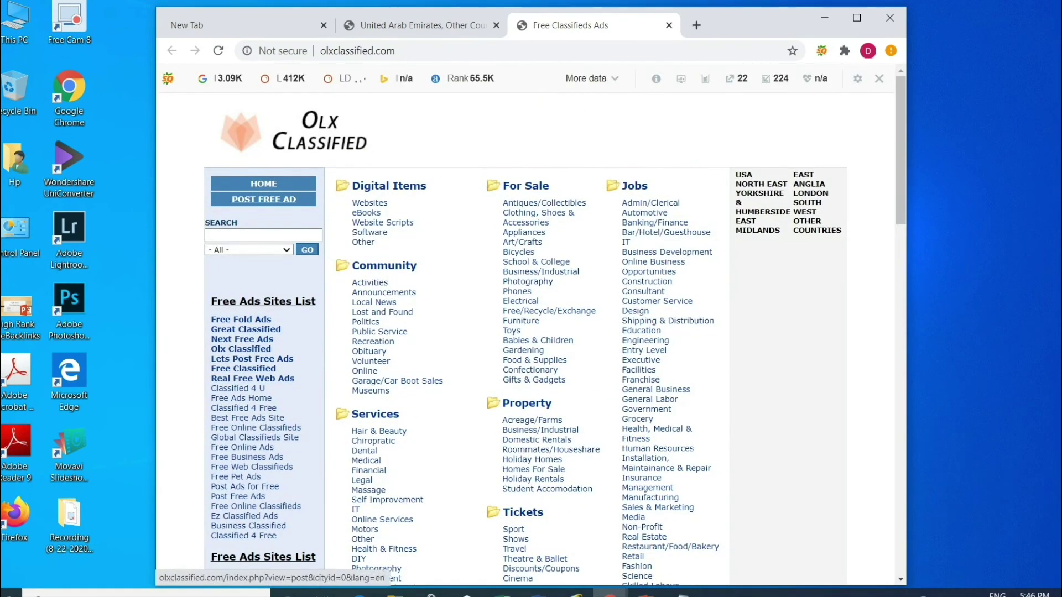
left_click(264, 199)
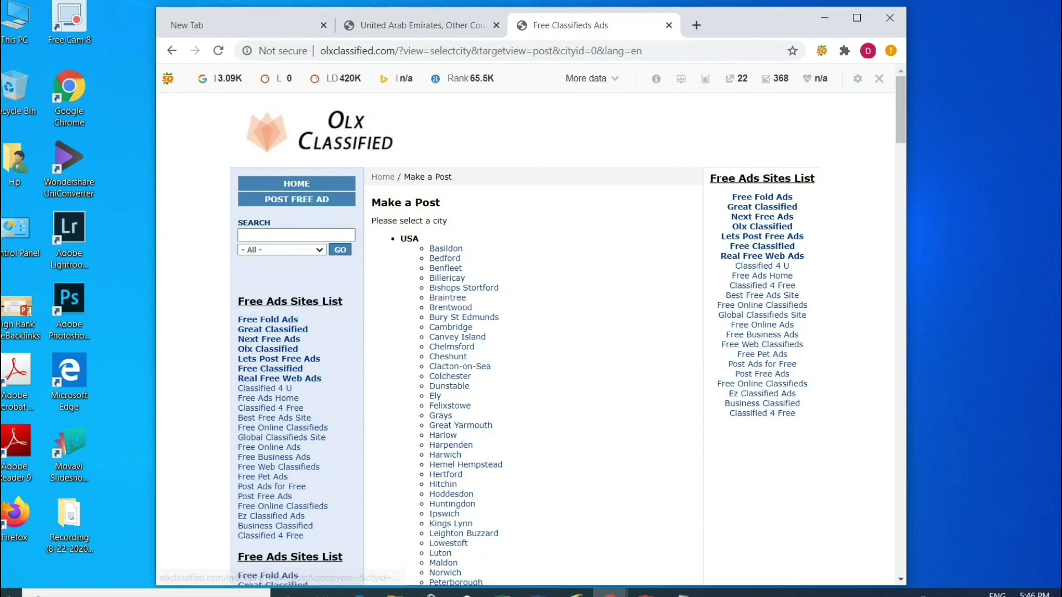
scroll(520, 338, "down", 20)
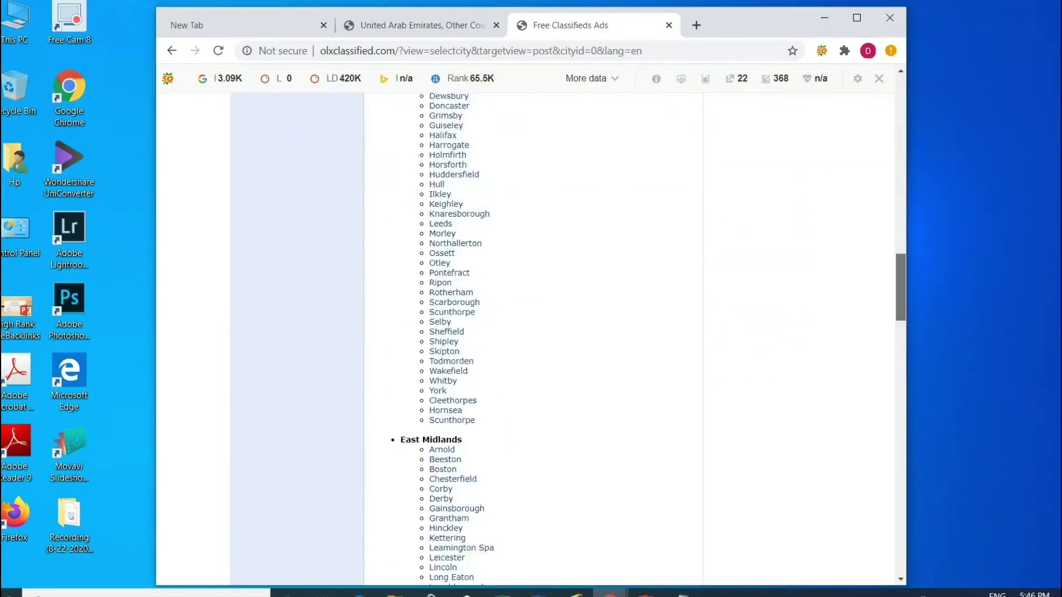
scroll(520, 337, "down", 9)
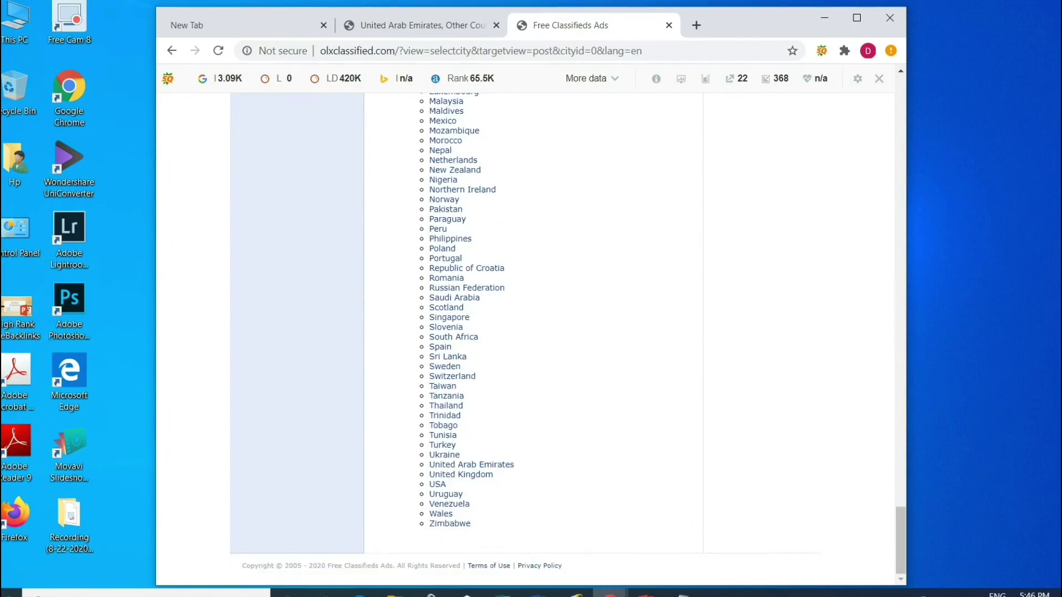
left_click(471, 464)
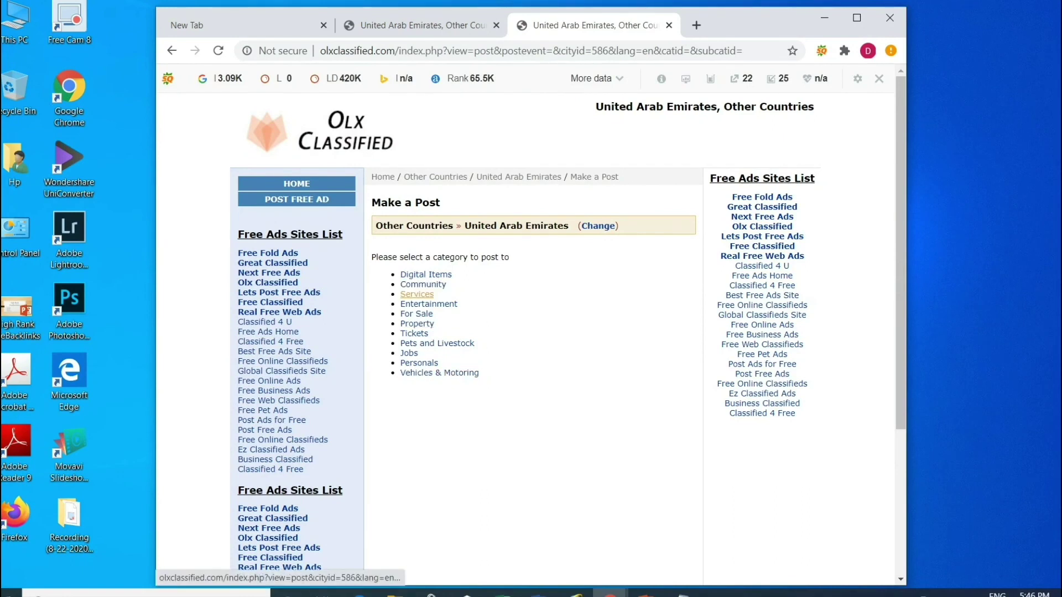
left_click(417, 294)
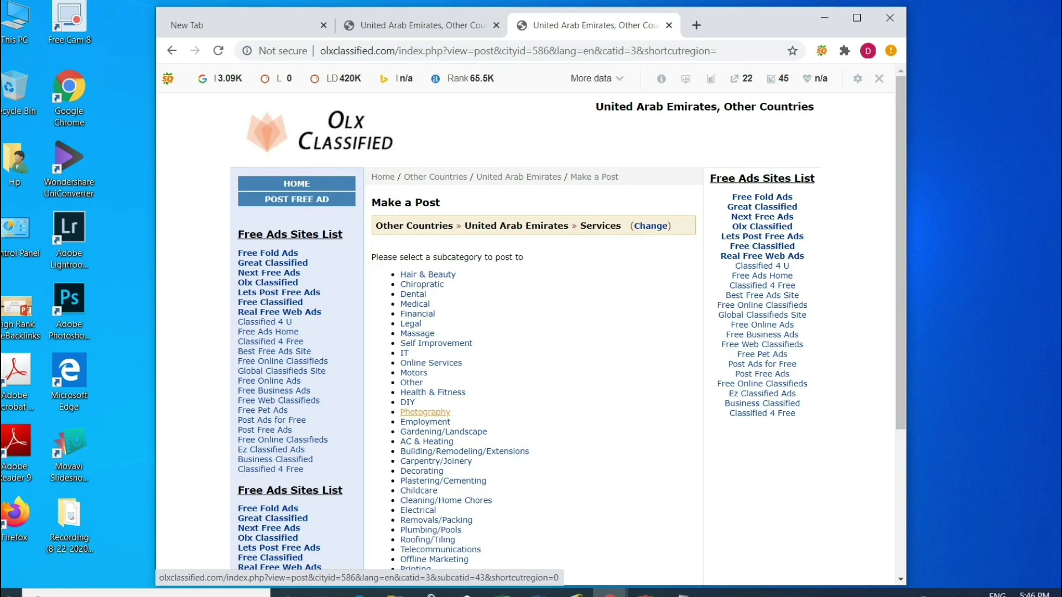
left_click(417, 412)
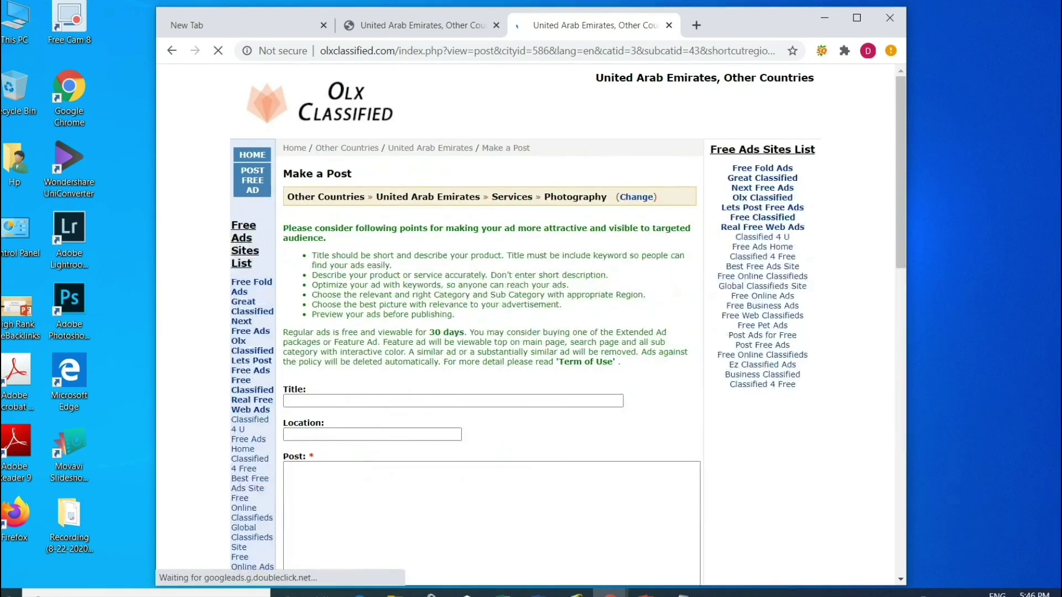
Step: Look through the Olx Classified ad form, from the title, location and post fields to the promotion options
left_click(421, 430)
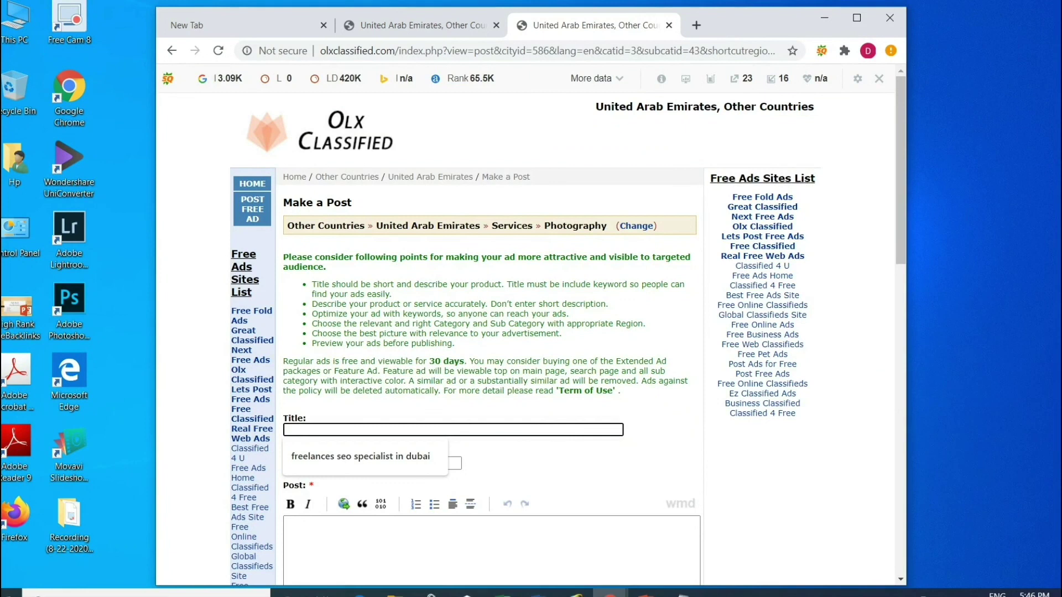
left_click(531, 470)
left_click(443, 553)
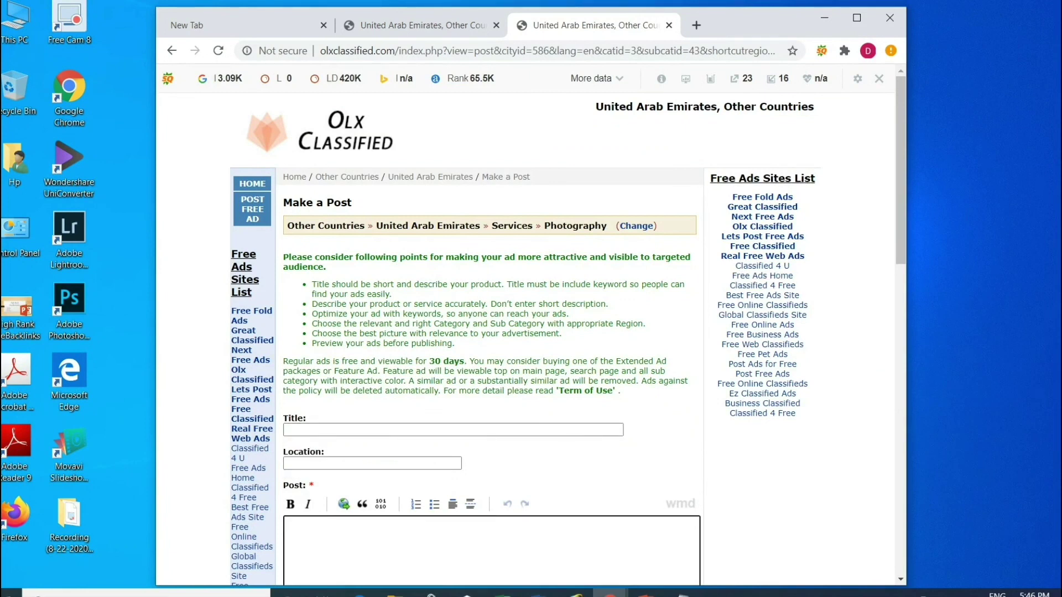
scroll(492, 547, "down", 12)
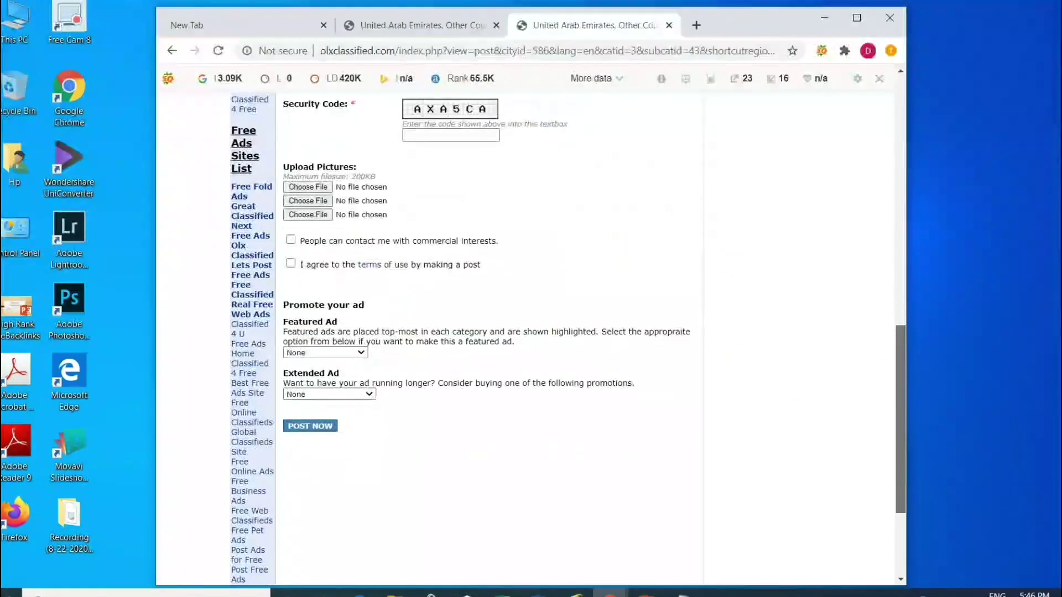
scroll(491, 332, "up", 15)
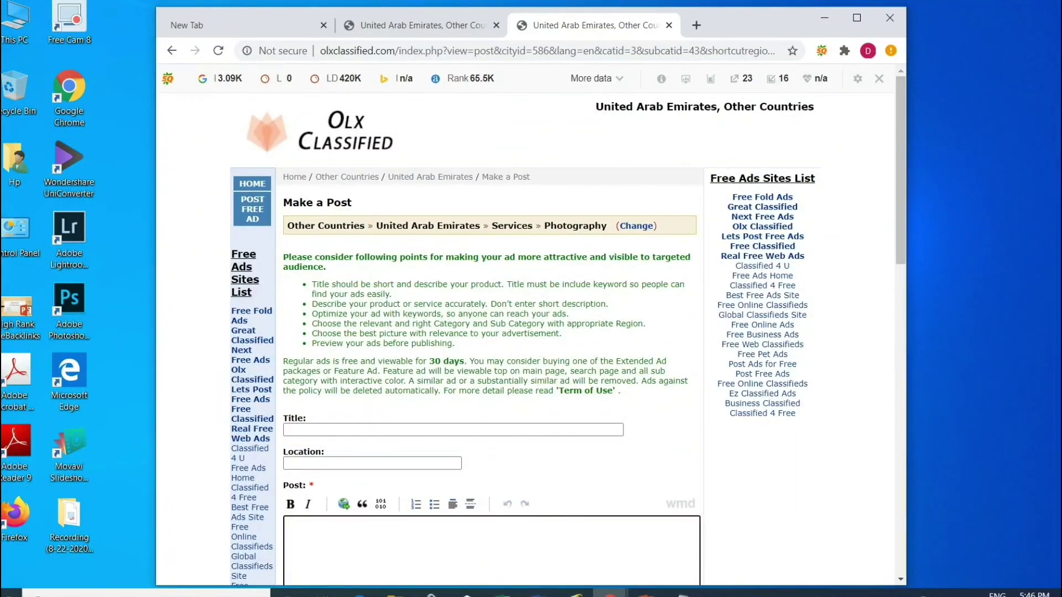